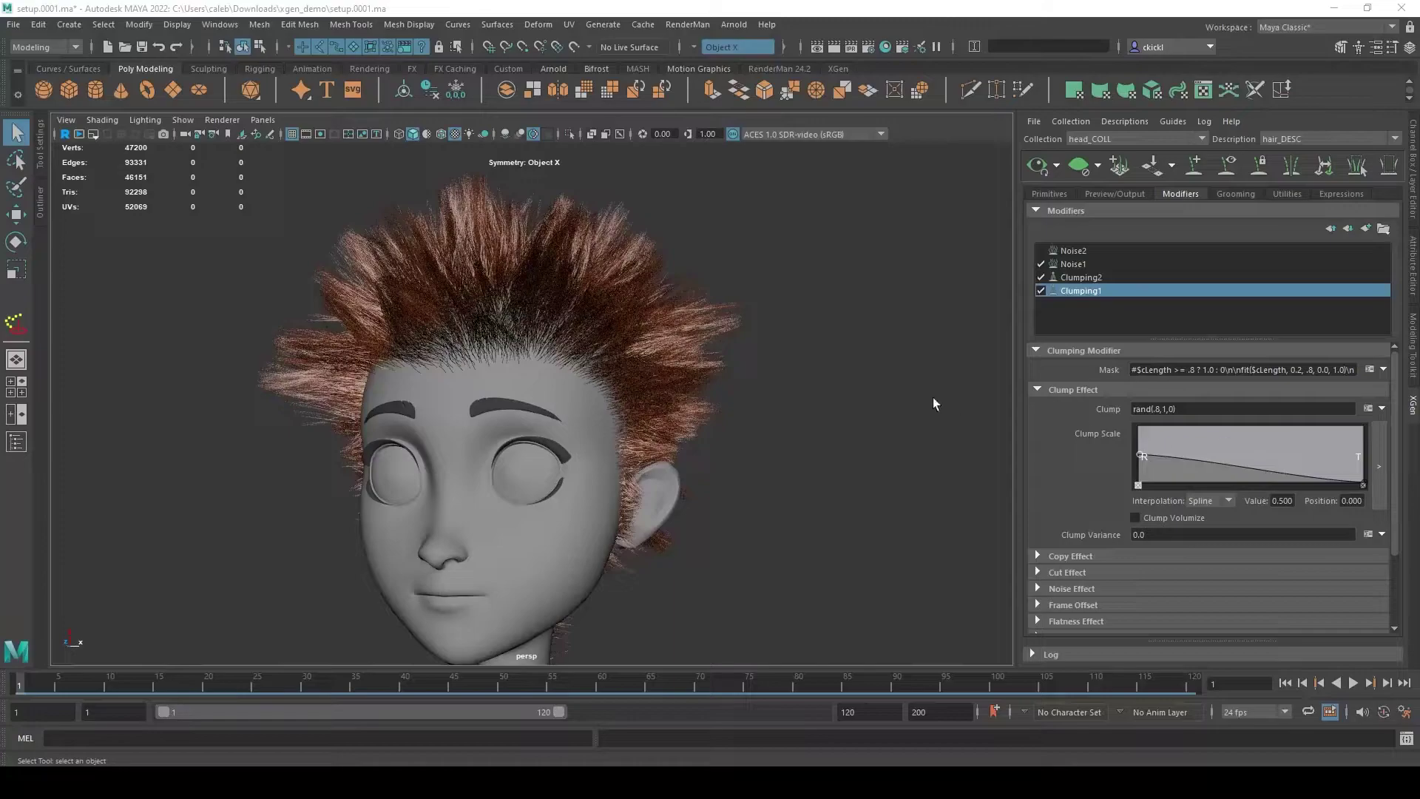
- Enable the Noise2 modifier and set its Preserve Length to 0
left_click(1081, 252)
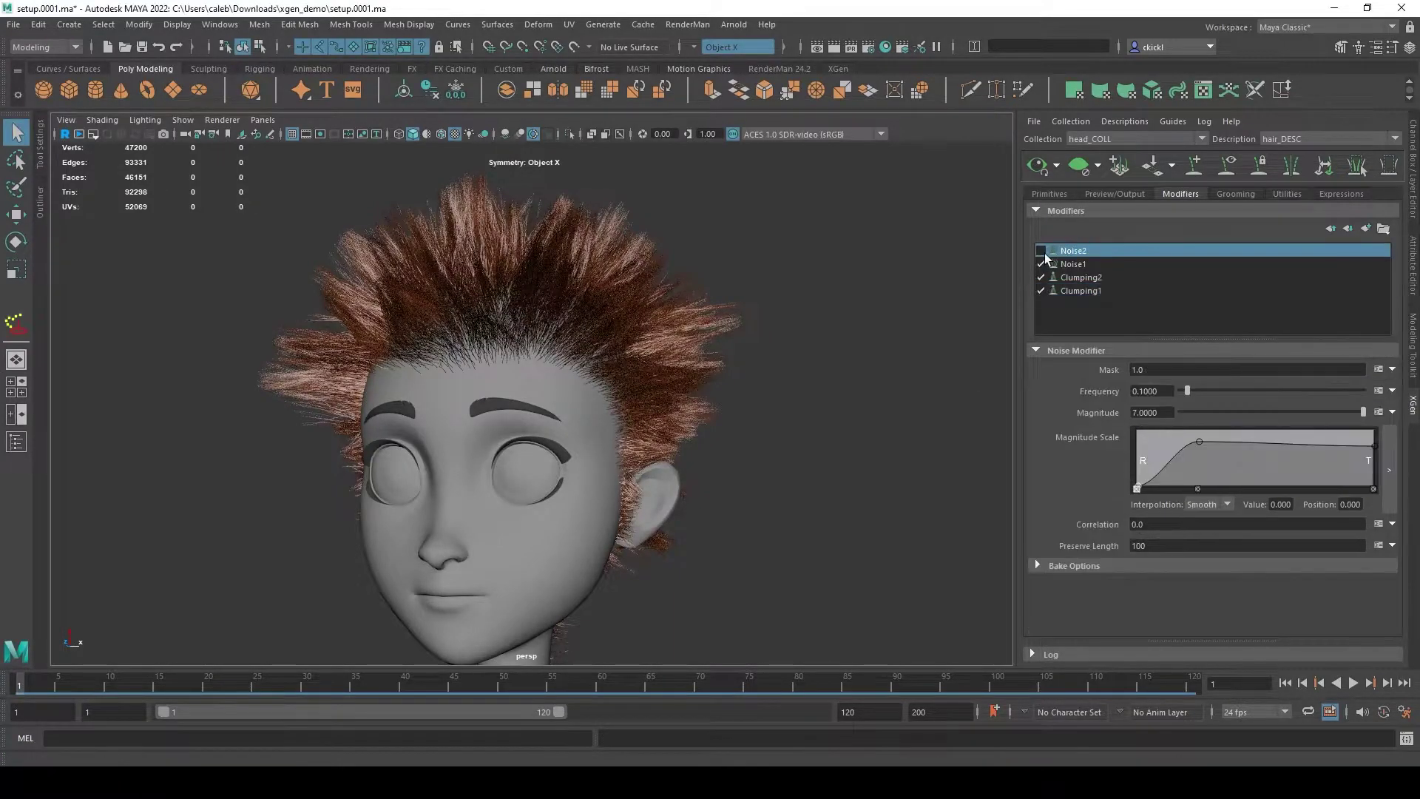
left_click(1041, 250)
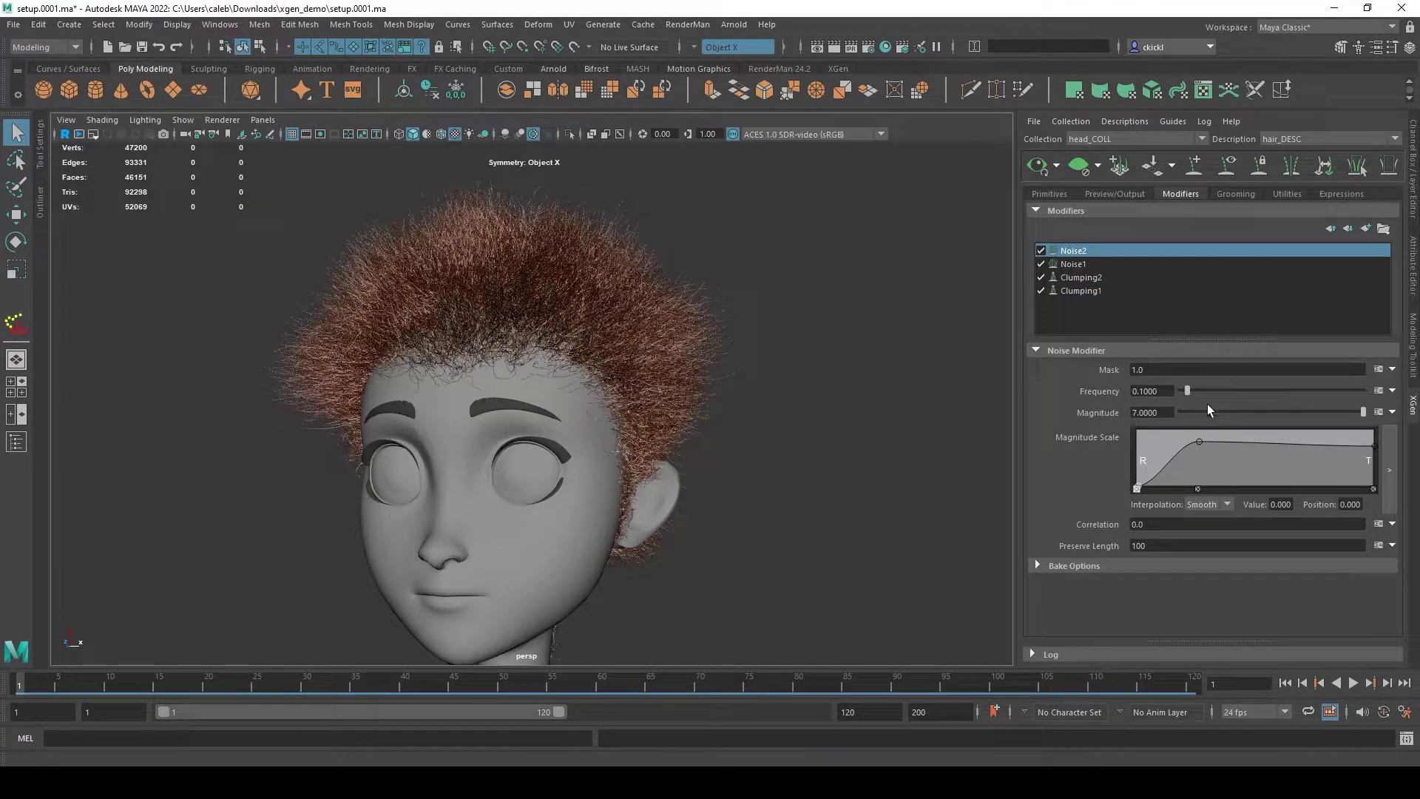
double_click(1146, 545)
type("0")
key("Return")
- Try a Noise2 frequency of 0.03 and set it back to 0.1
double_click(1147, 391)
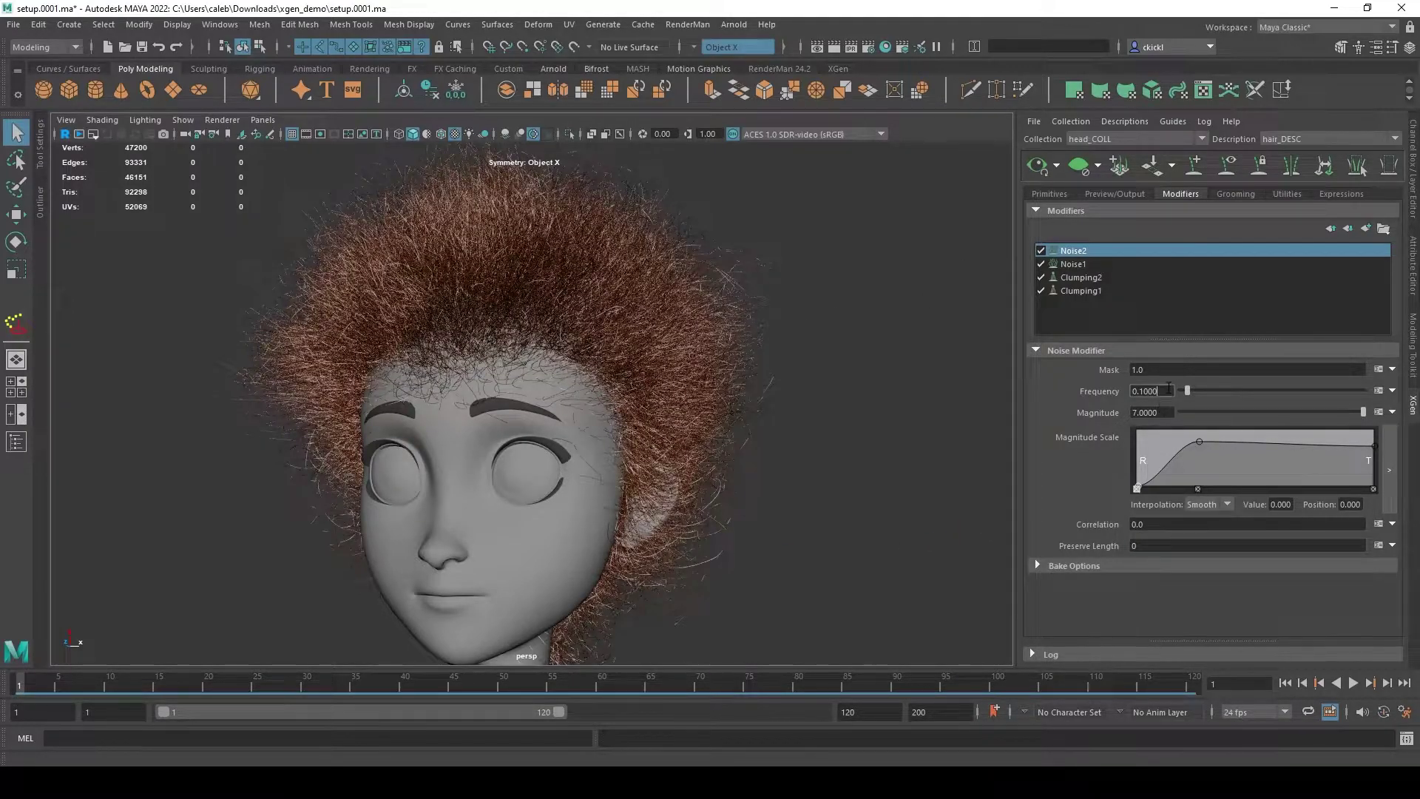
type("0")
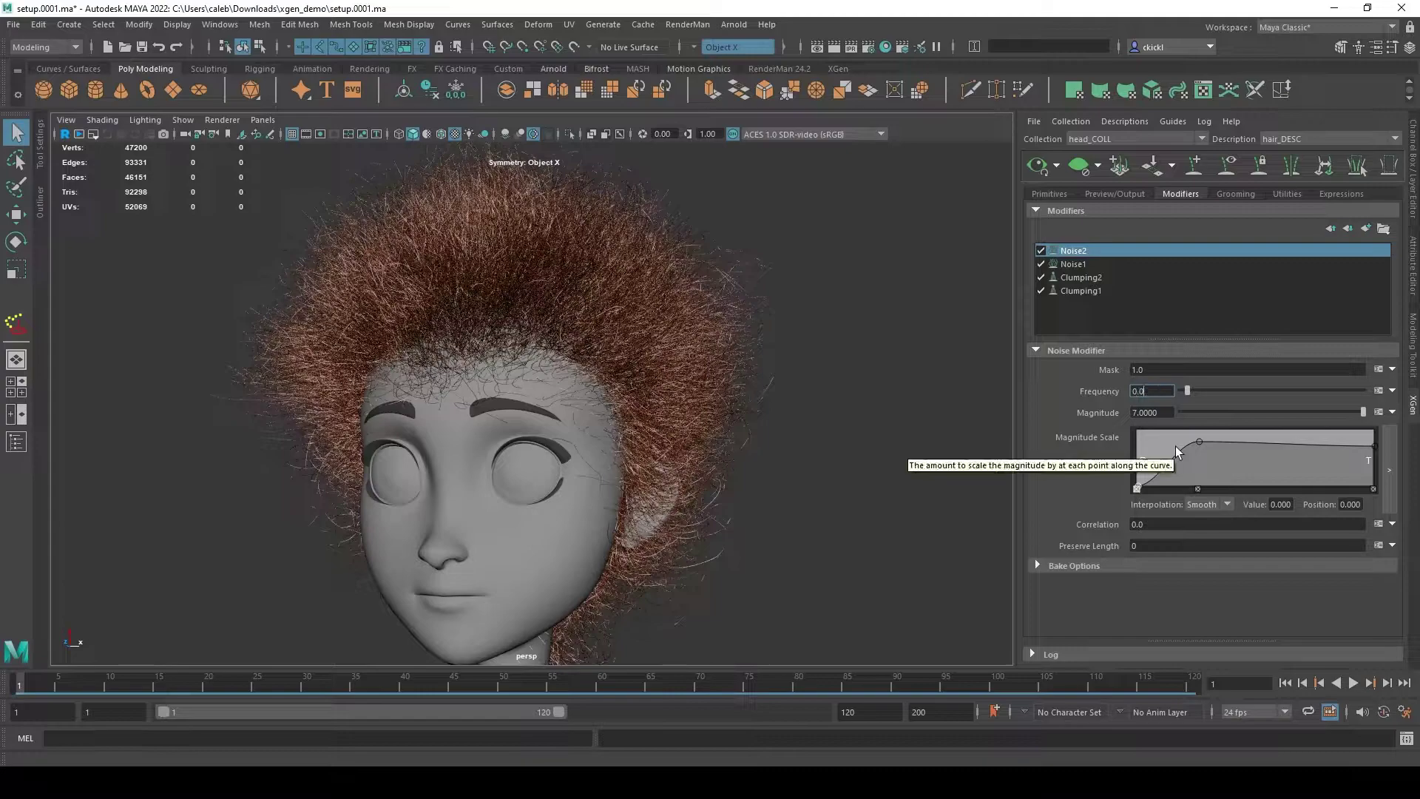
type("3")
key("Return")
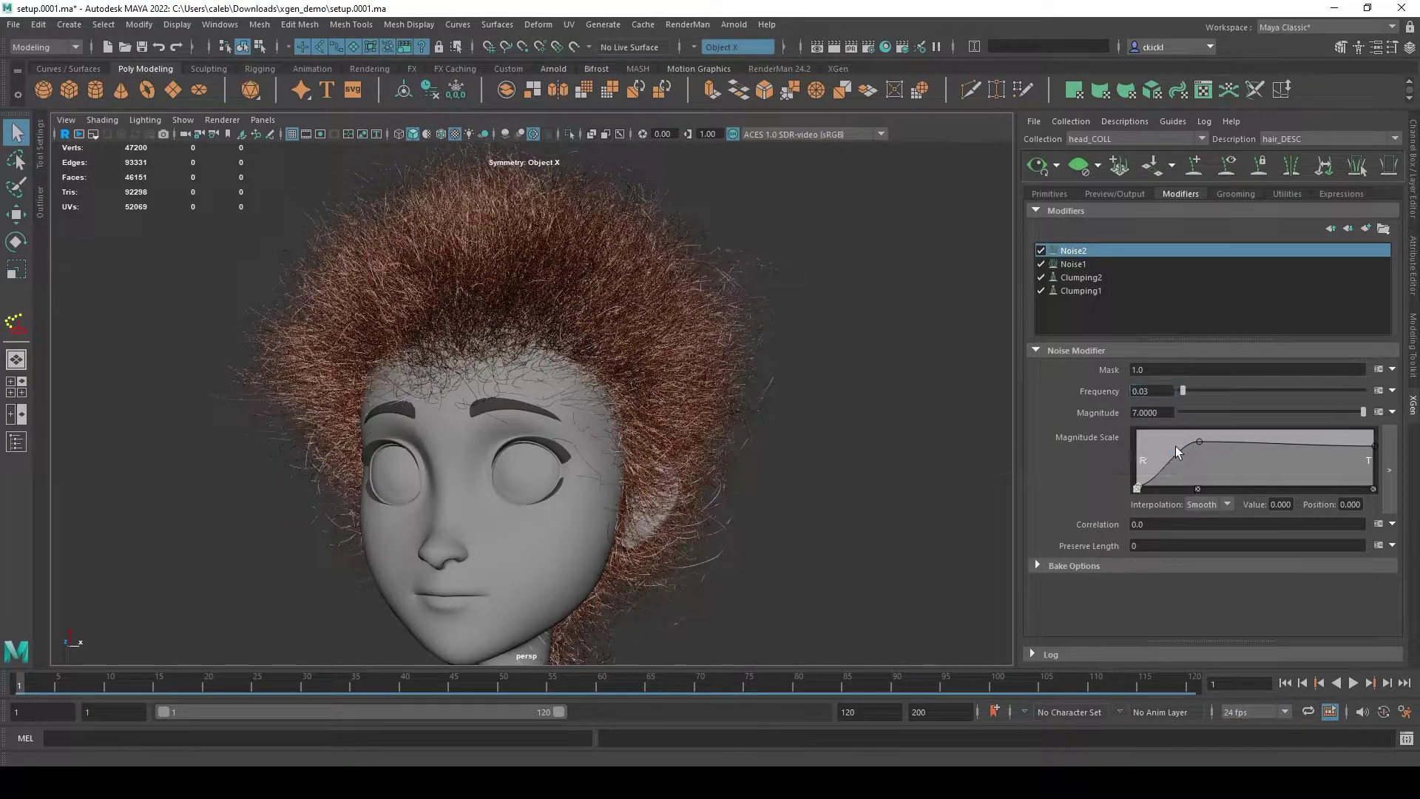
left_click_drag(1183, 391, 1143, 389)
type("1")
key("Return")
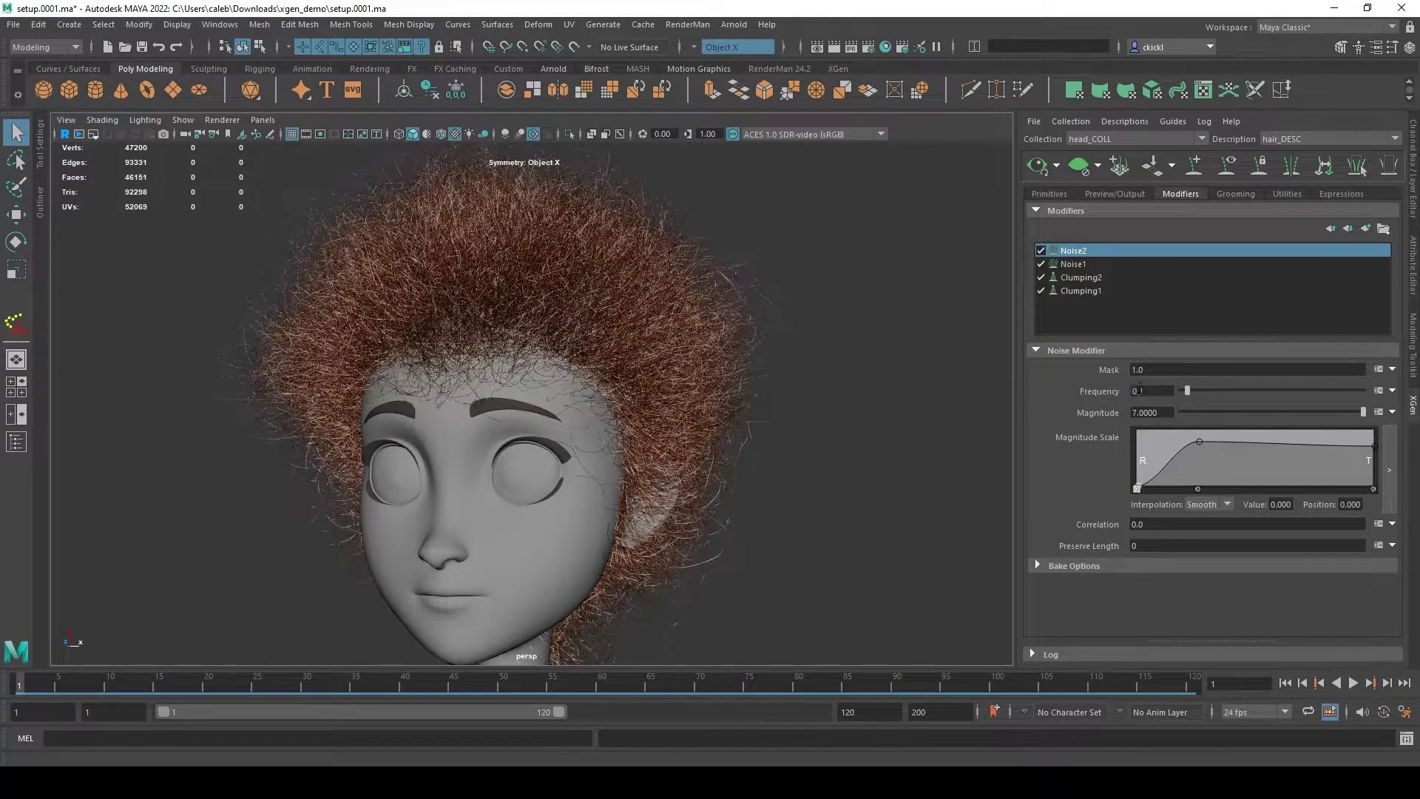
- Set the magnitude of the Noise2 modifier to 4
left_click_drag(1172, 413, 1085, 419)
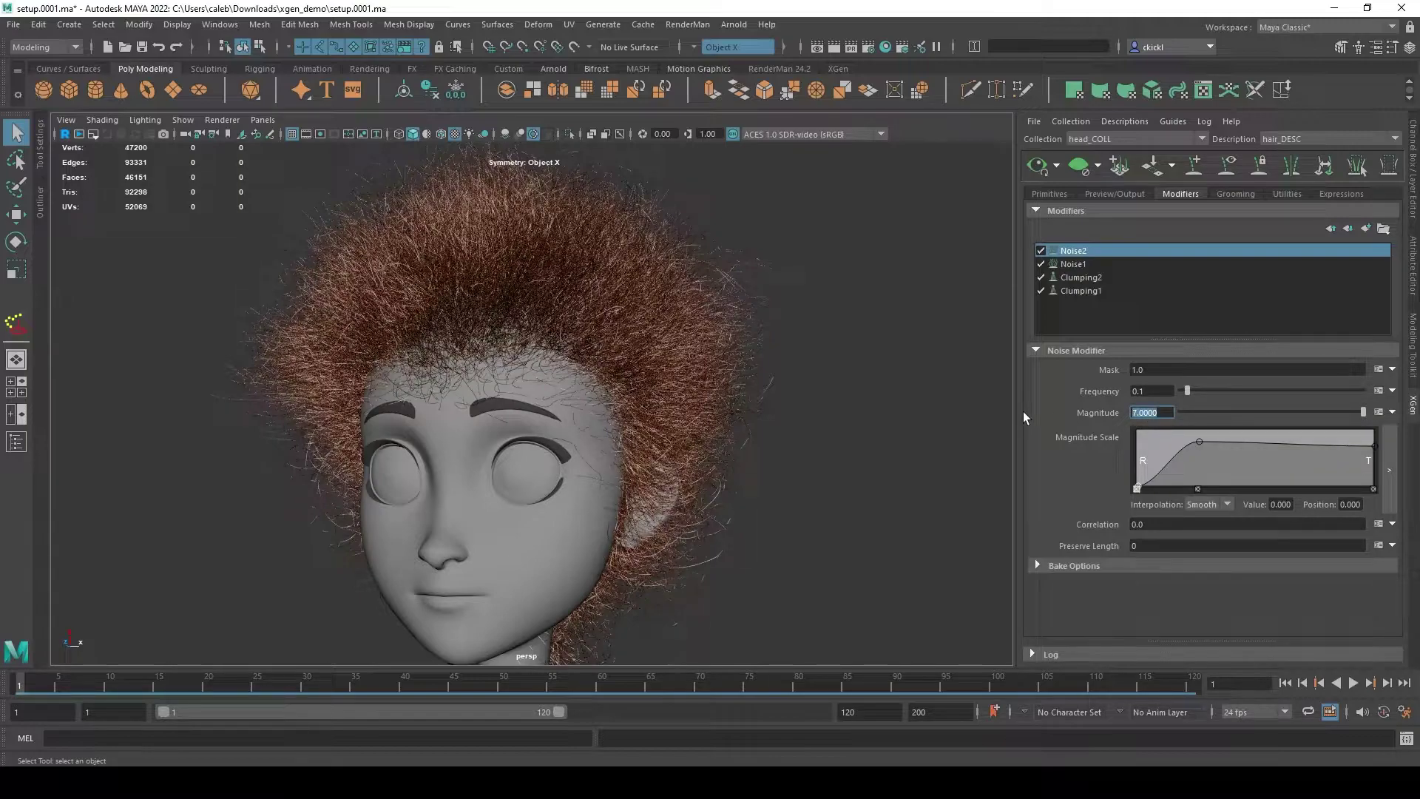
type("4")
key("Return")
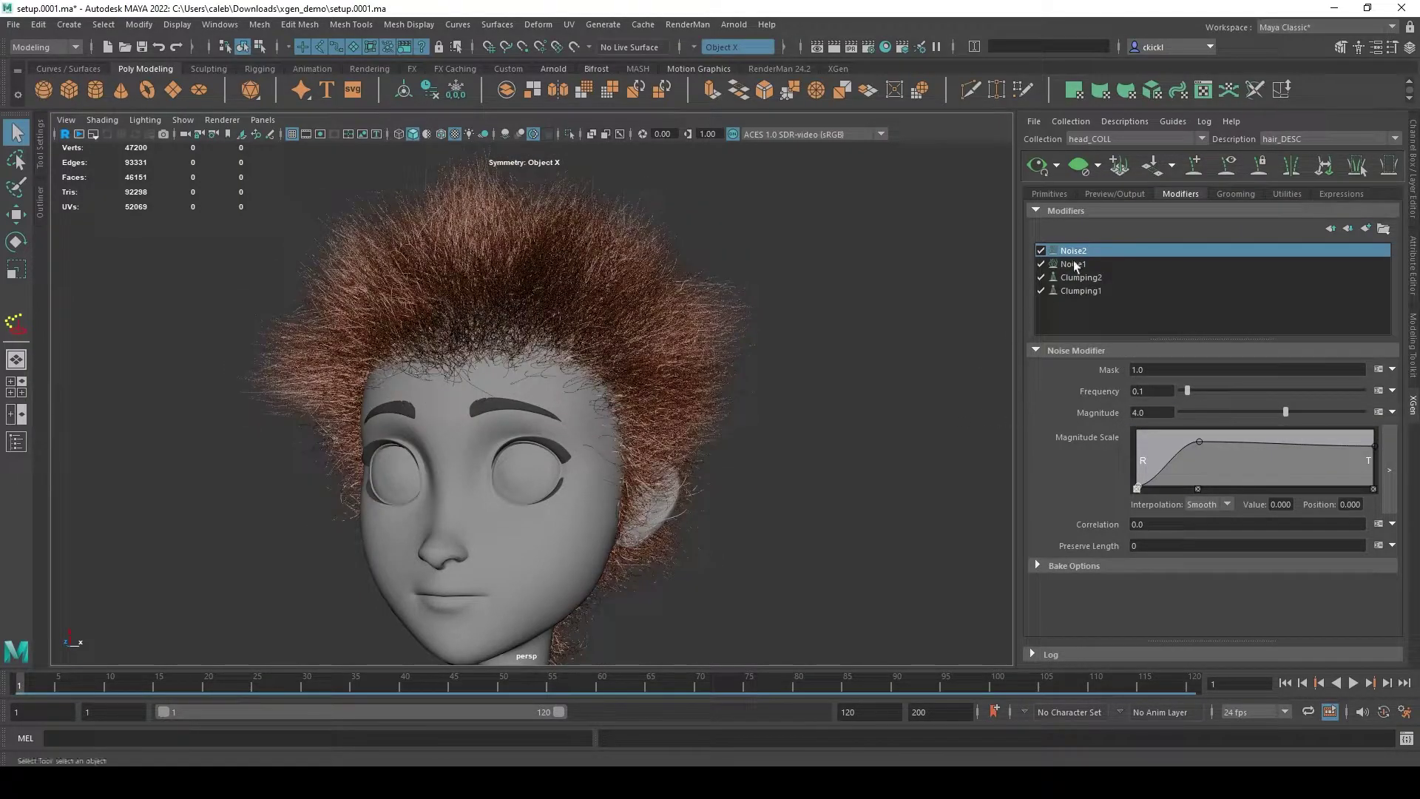
- Turn off the Noise2 modifier and inspect the clumped hair without it
left_click(1040, 251)
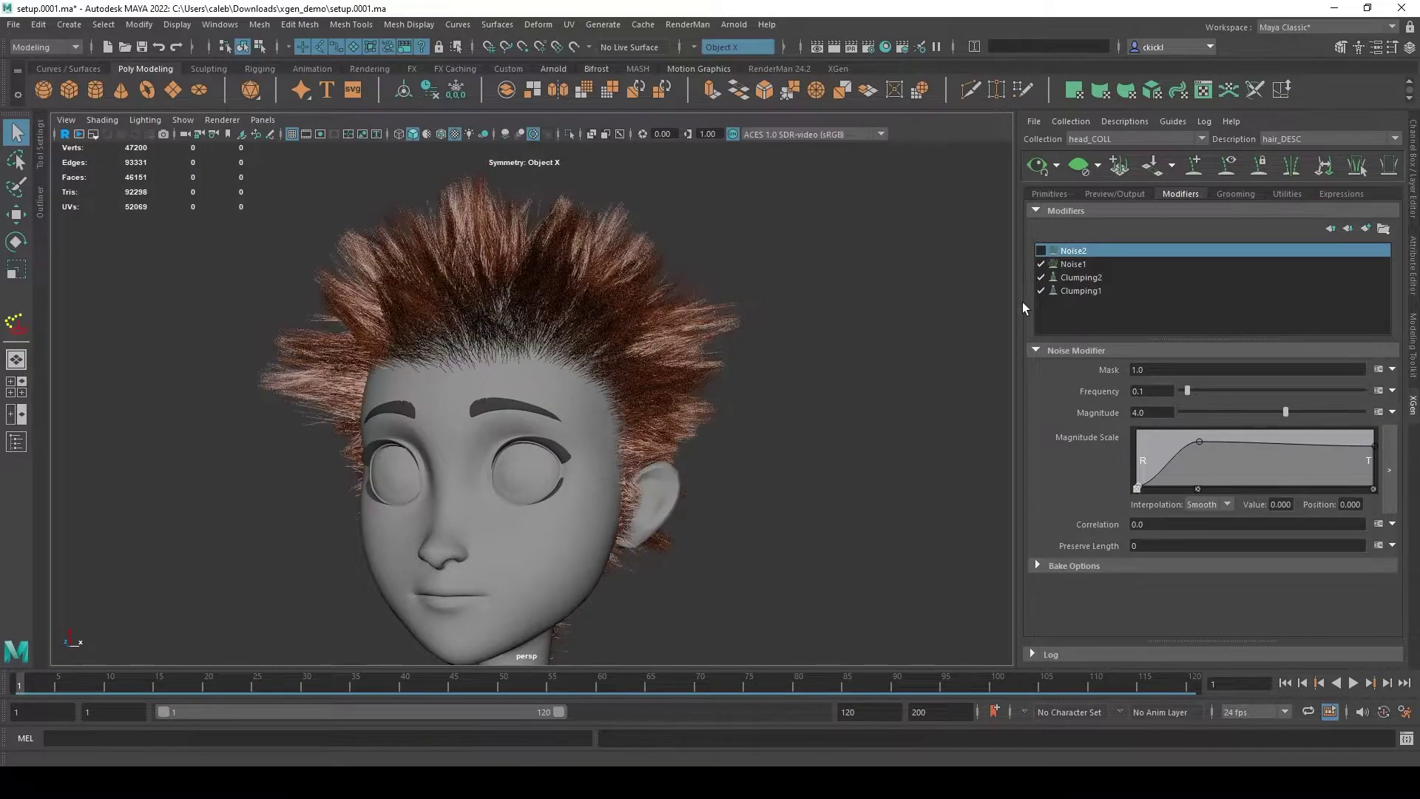
right_click_drag(872, 488, 843, 478, "alt")
middle_click_drag(843, 478, 885, 520, "alt")
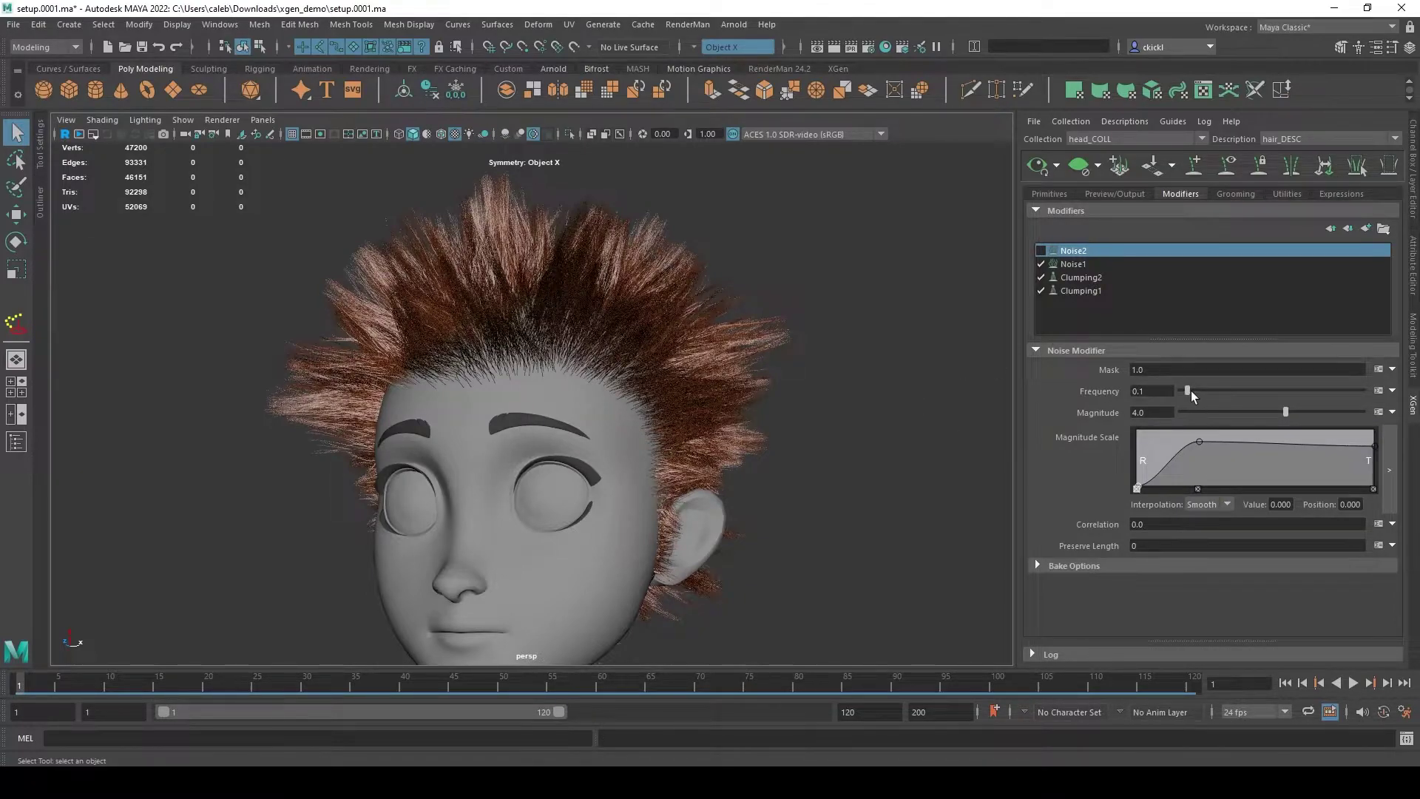
double_click(1152, 390)
left_click_drag(878, 298, 973, 282, "alt")
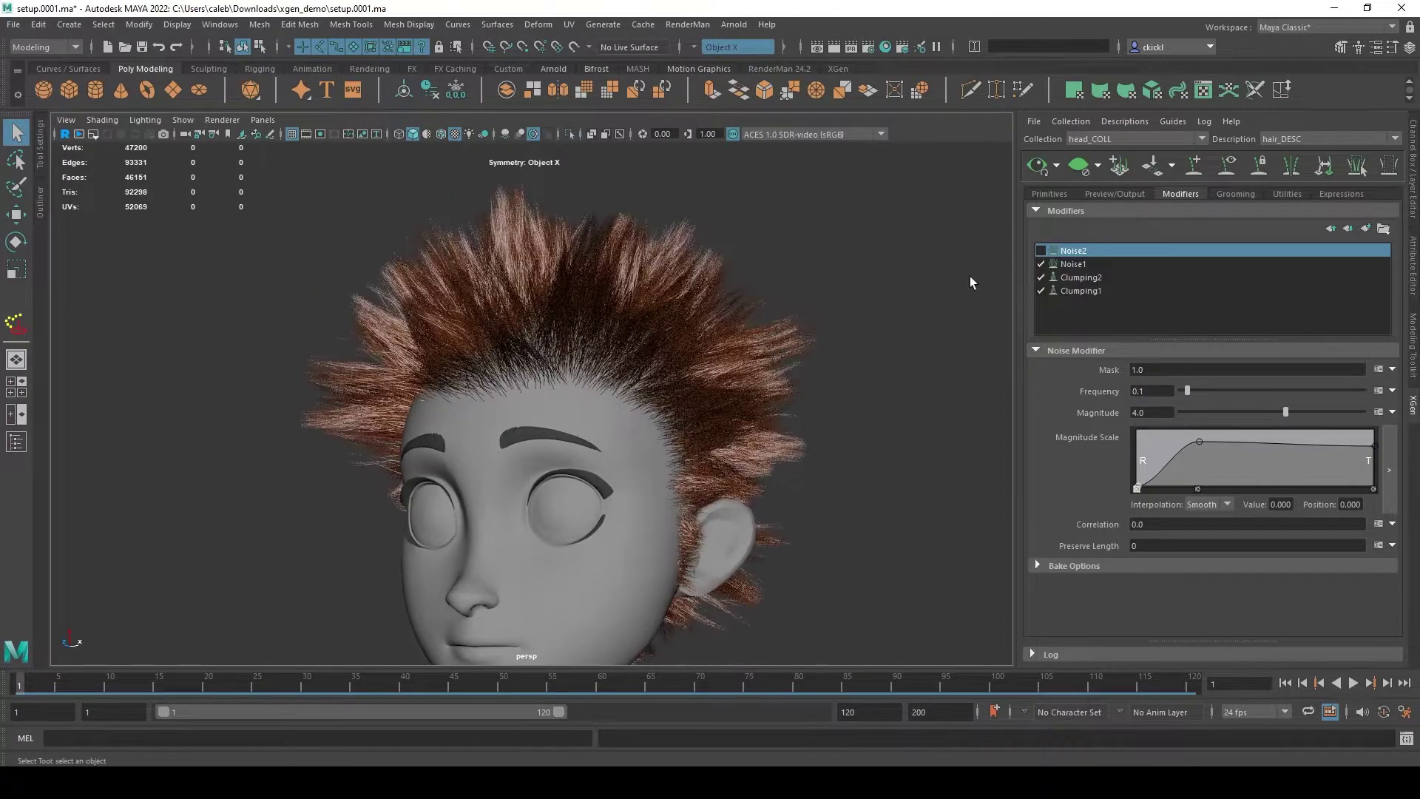
- Review the stray percentage setting of the hair_DESC description and close its dialog
left_click(1141, 123)
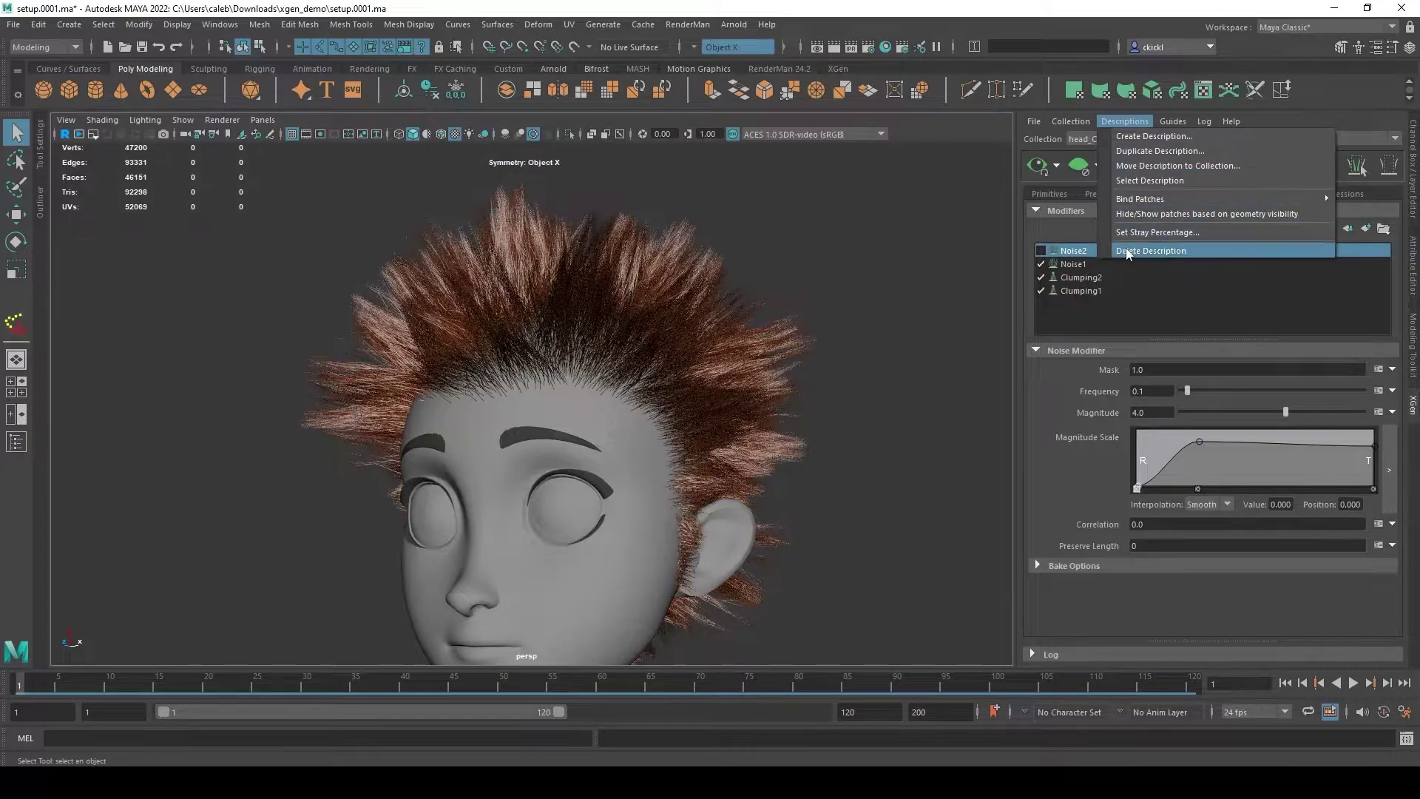
left_click(1153, 232)
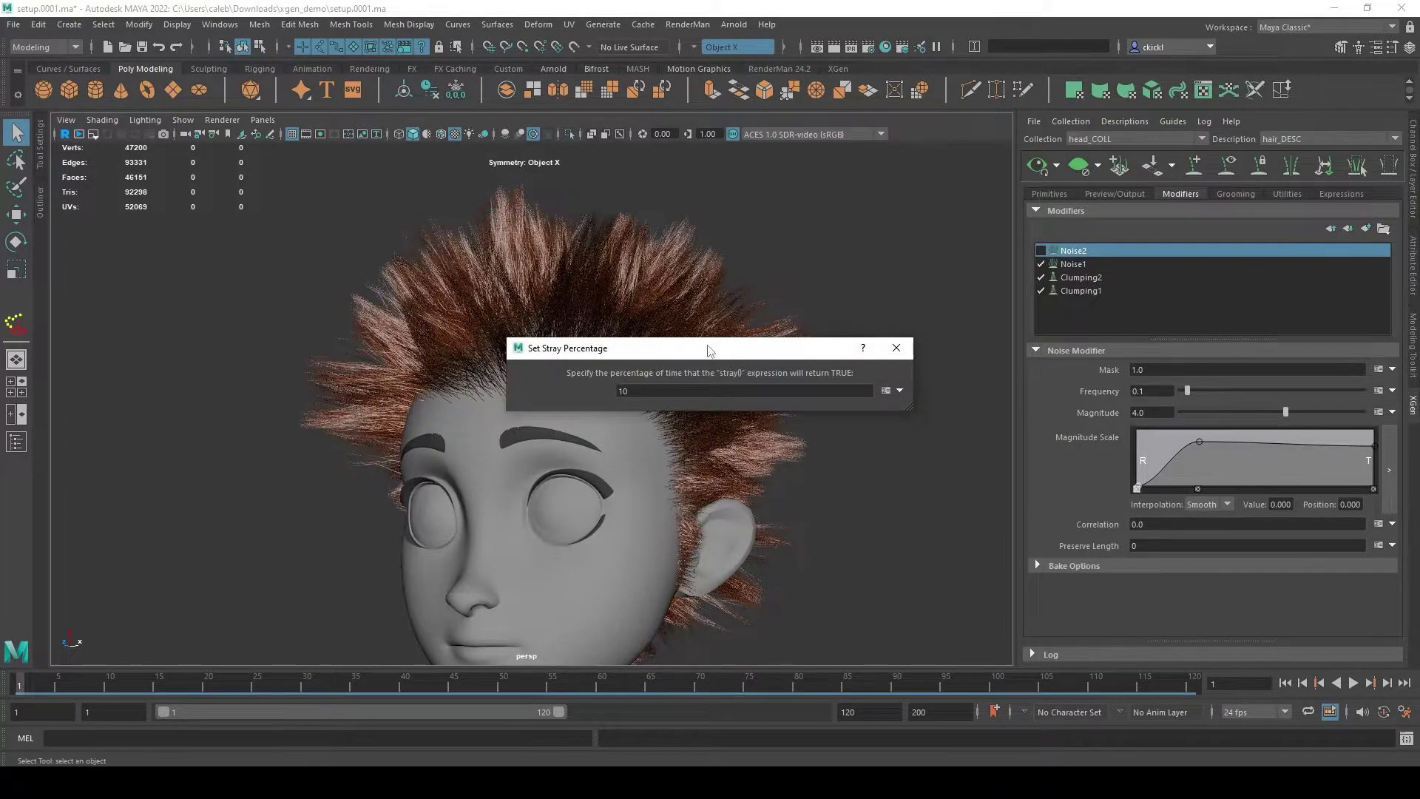
left_click_drag(711, 349, 1068, 367)
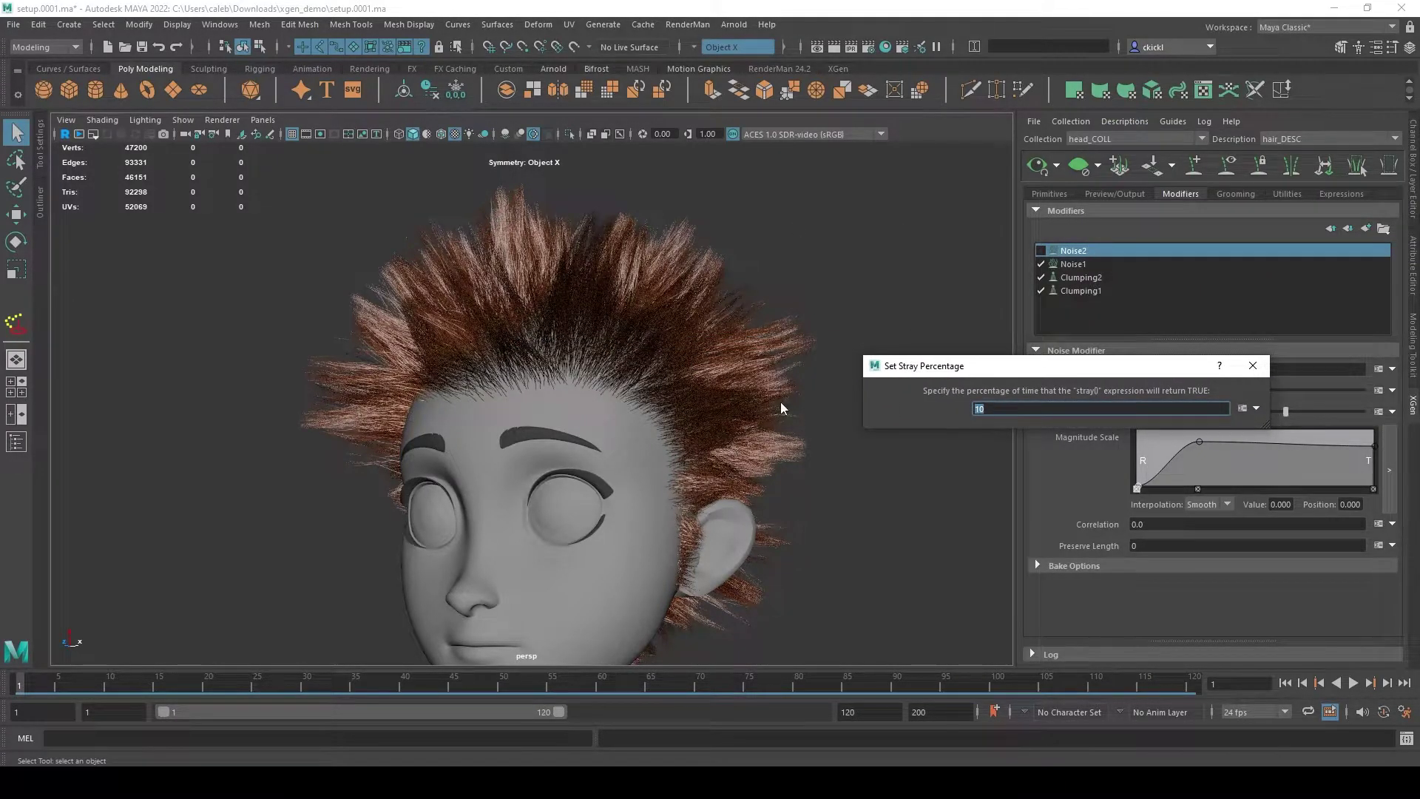
left_click(1000, 408)
left_click_drag(1033, 415, 828, 396)
left_click(1253, 365)
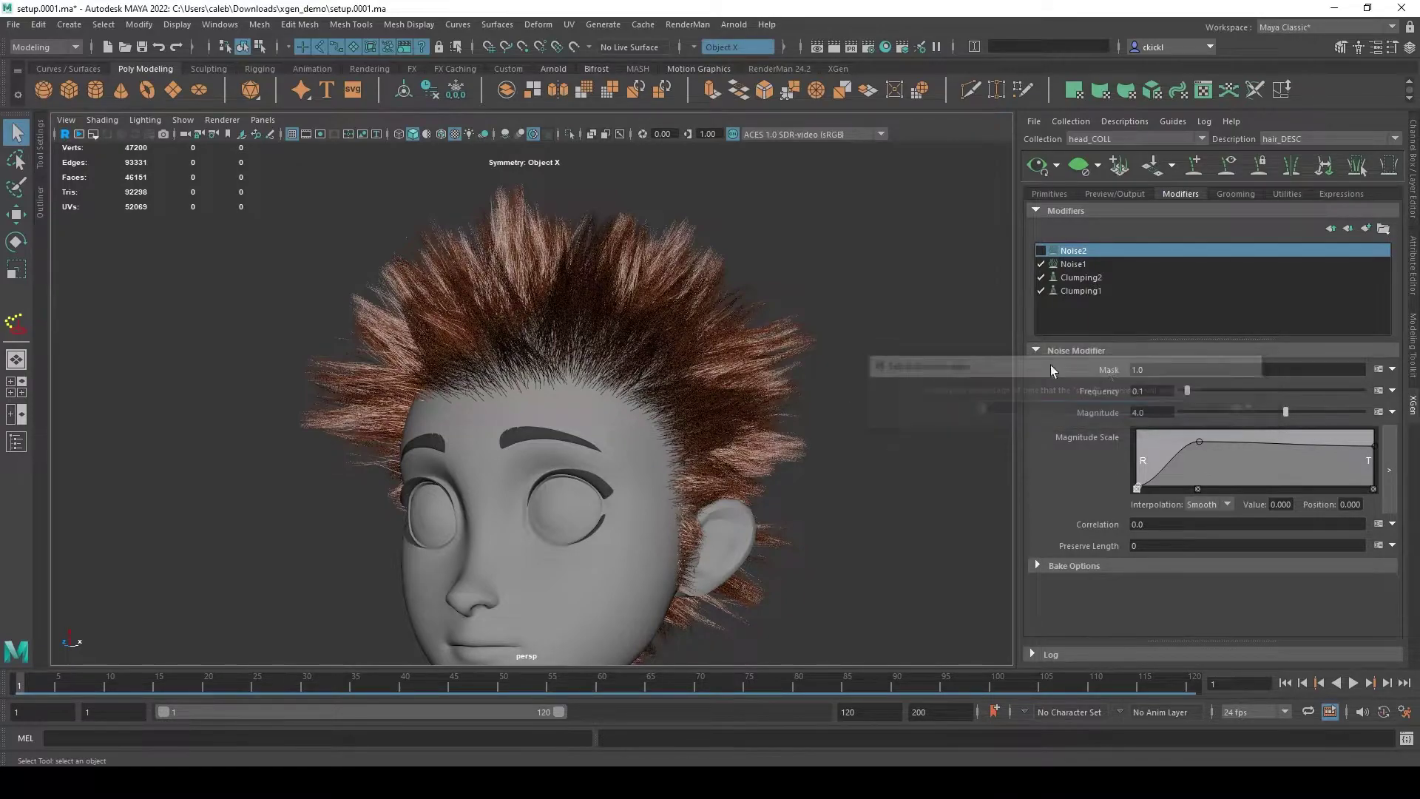
- Enable Noise2 and replace its mask with the expression "stray() ? 1.0 : 0.0"
left_click(1040, 250)
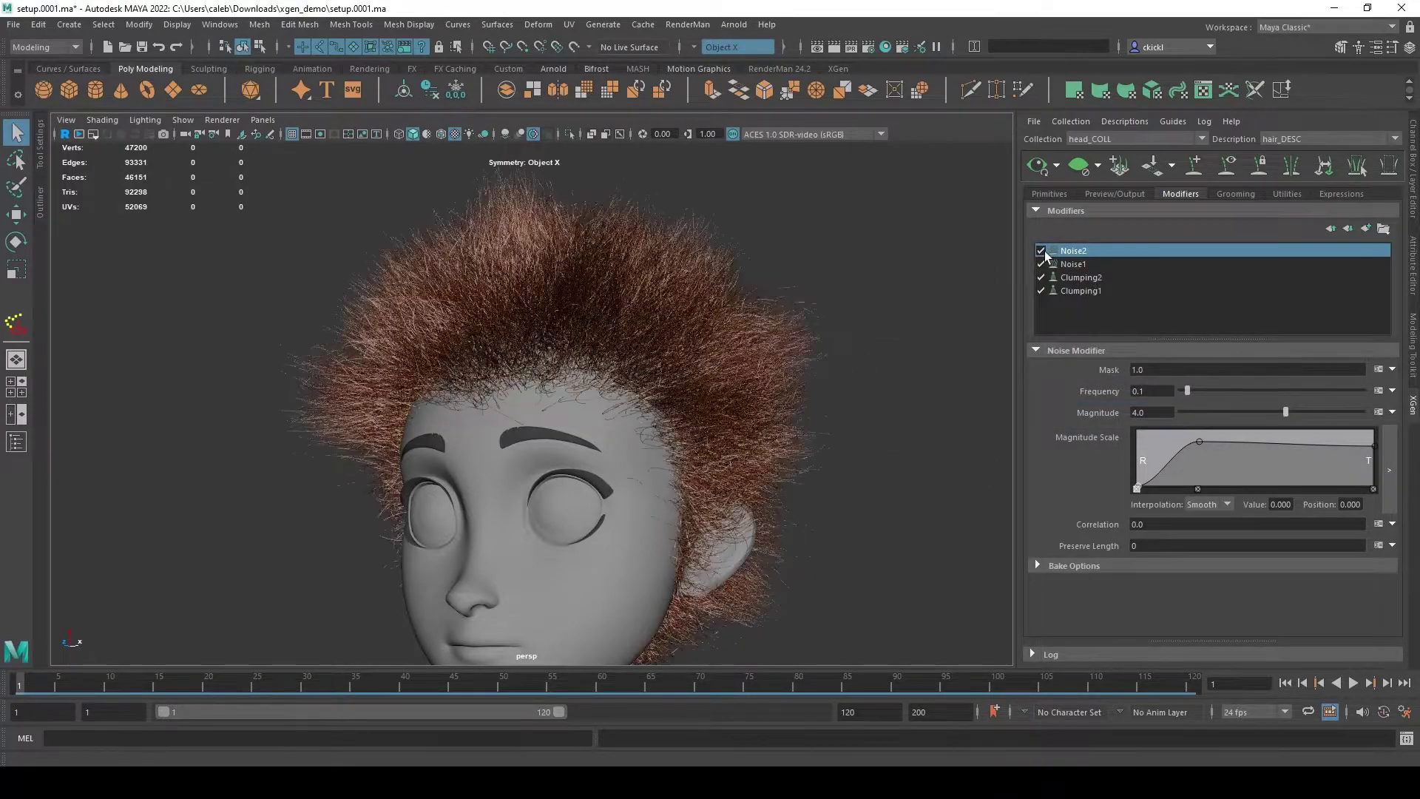
left_click(1378, 369)
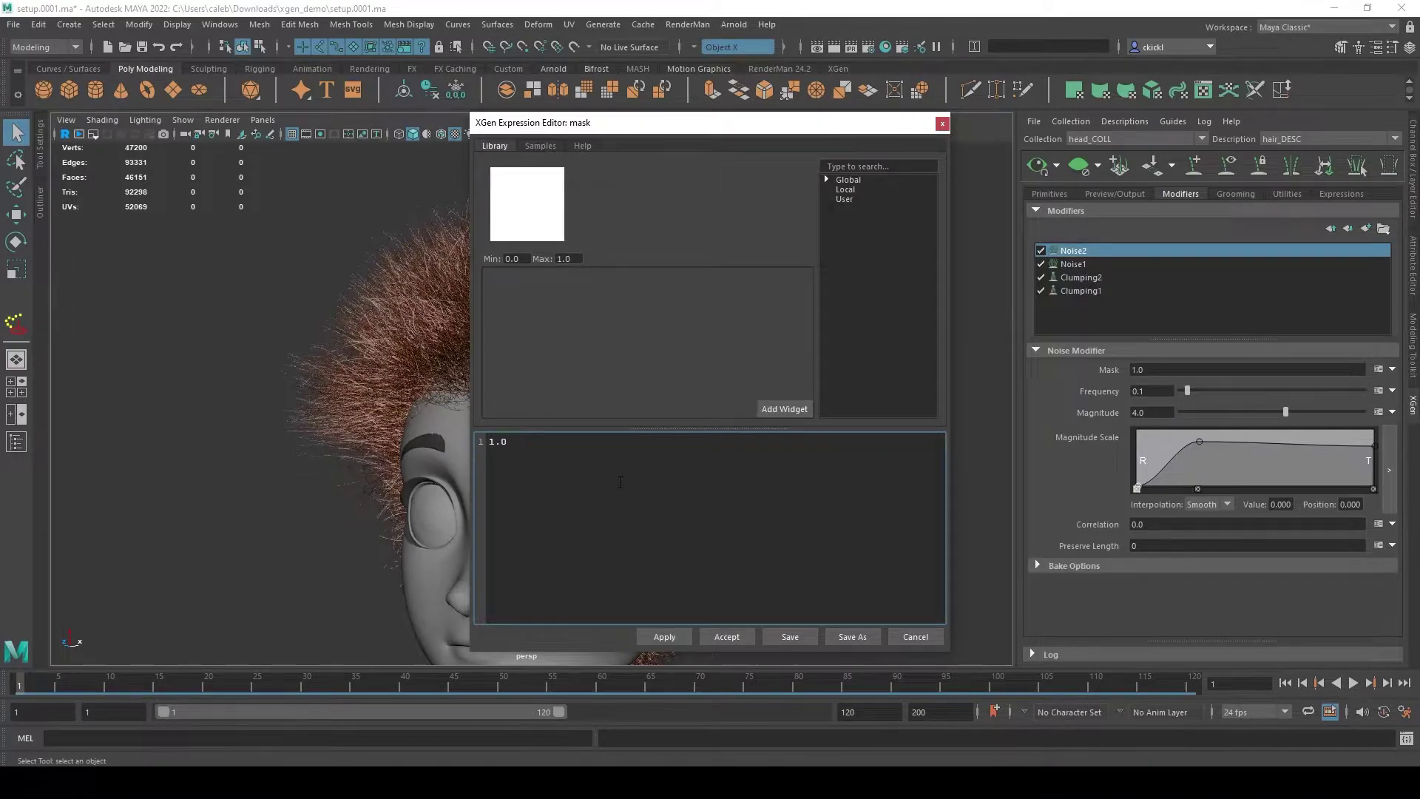
left_click_drag(518, 442, 414, 438)
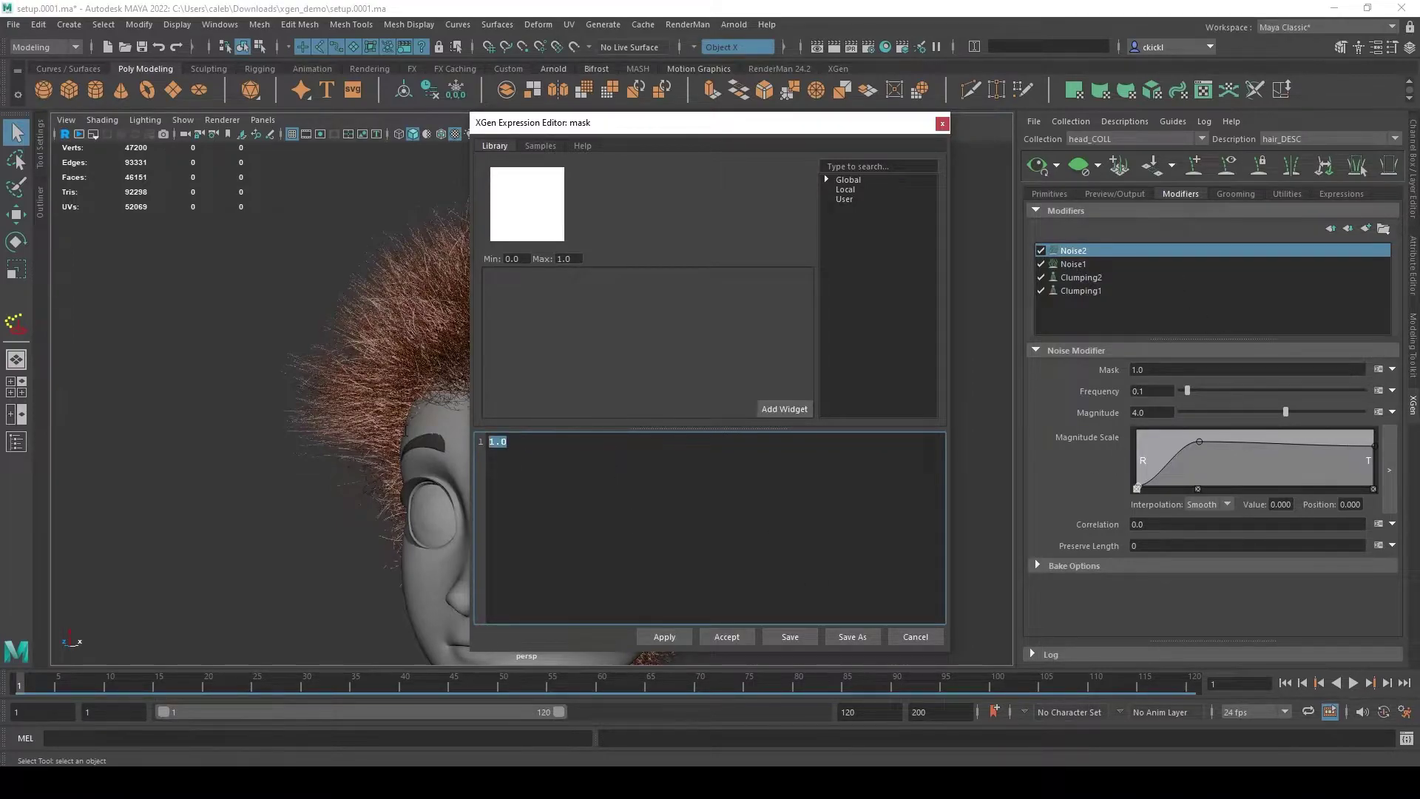
left_click(583, 146)
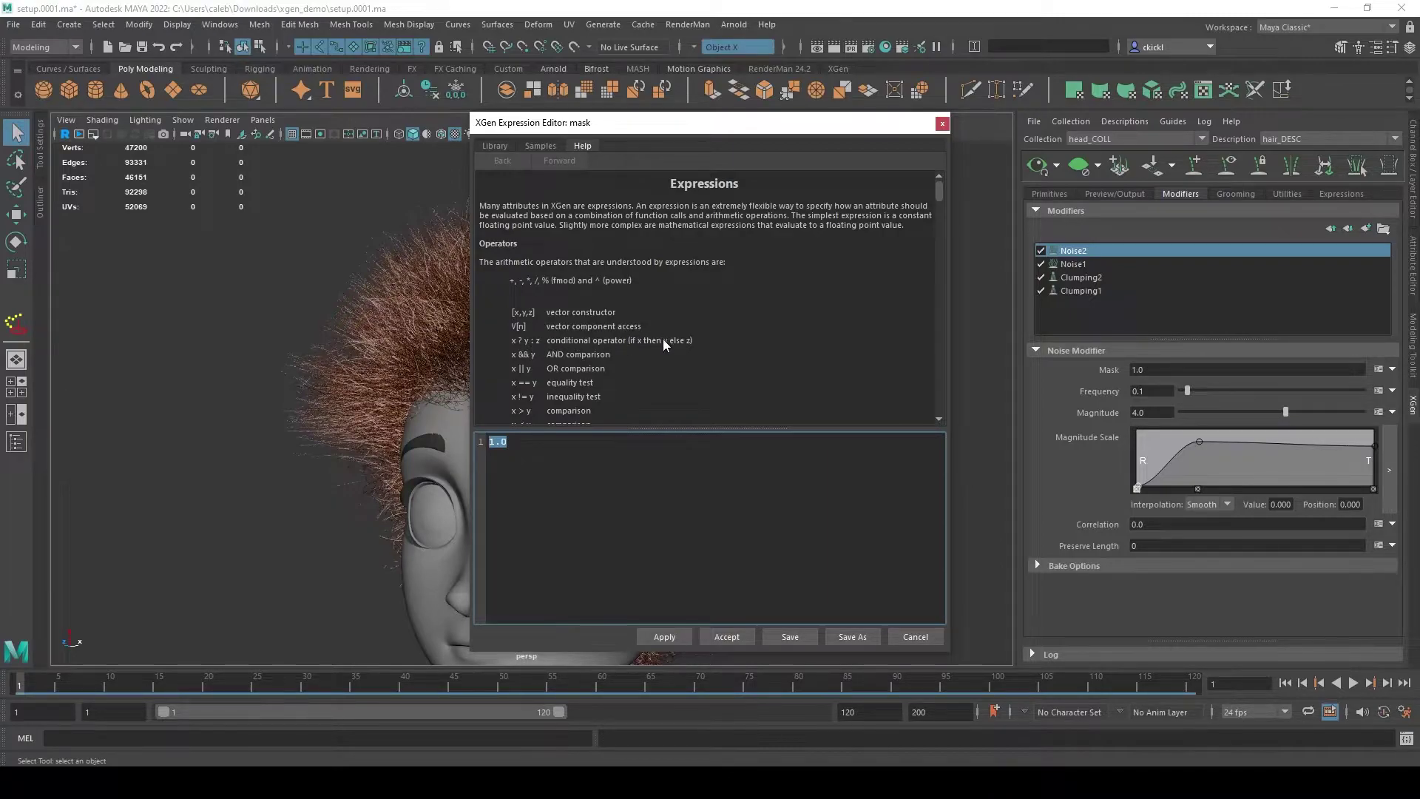
left_click(503, 147)
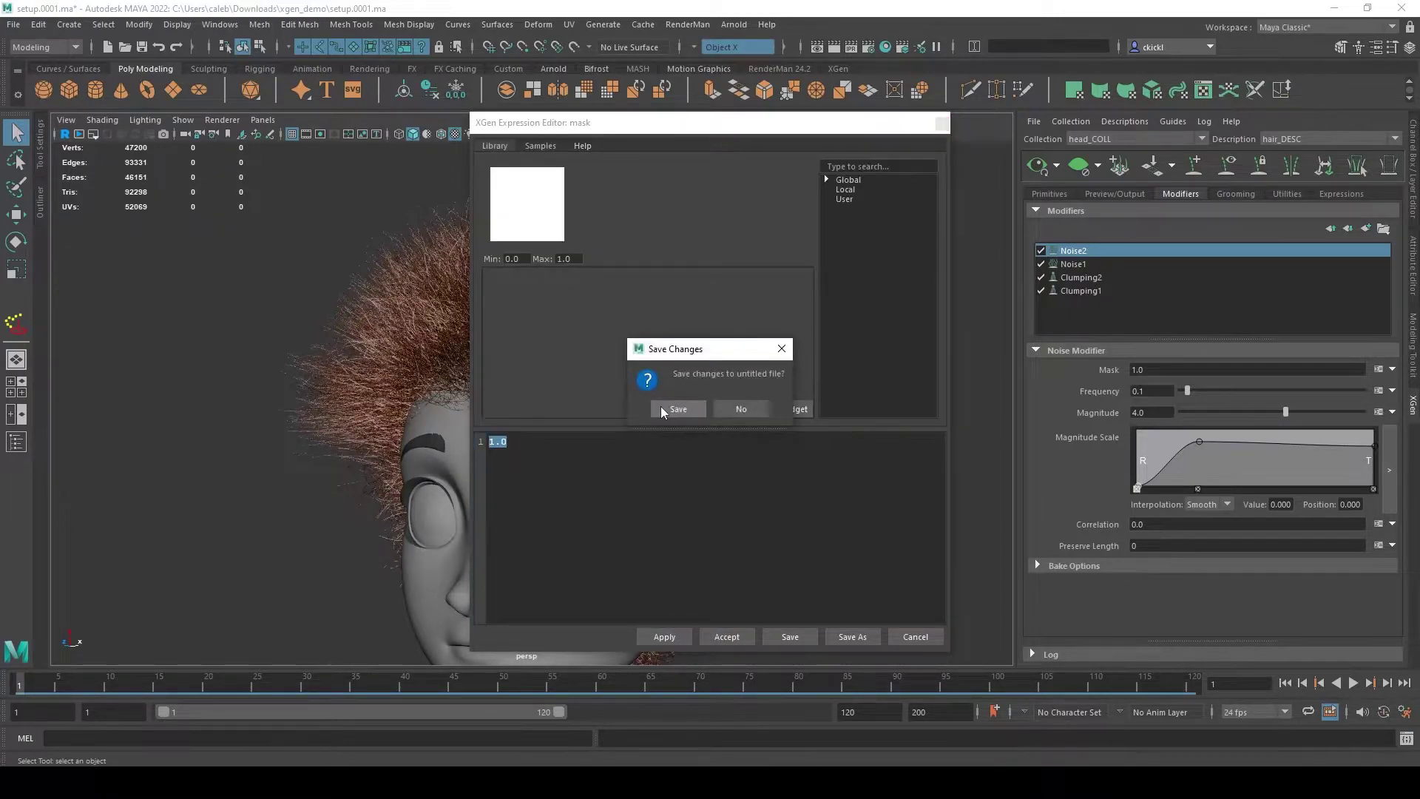
left_click(662, 405)
key("ctrl+a")
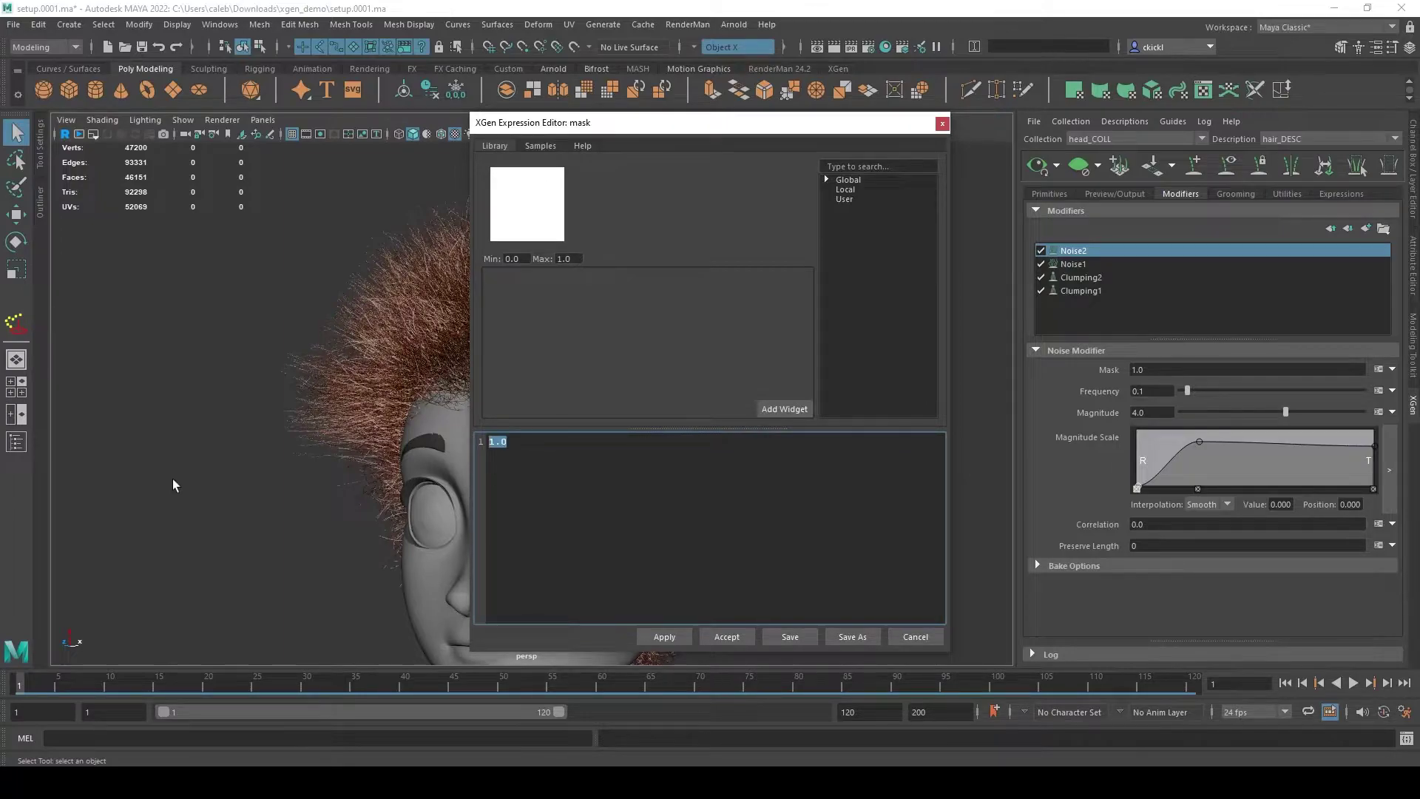
type("stray()")
left_click(675, 637)
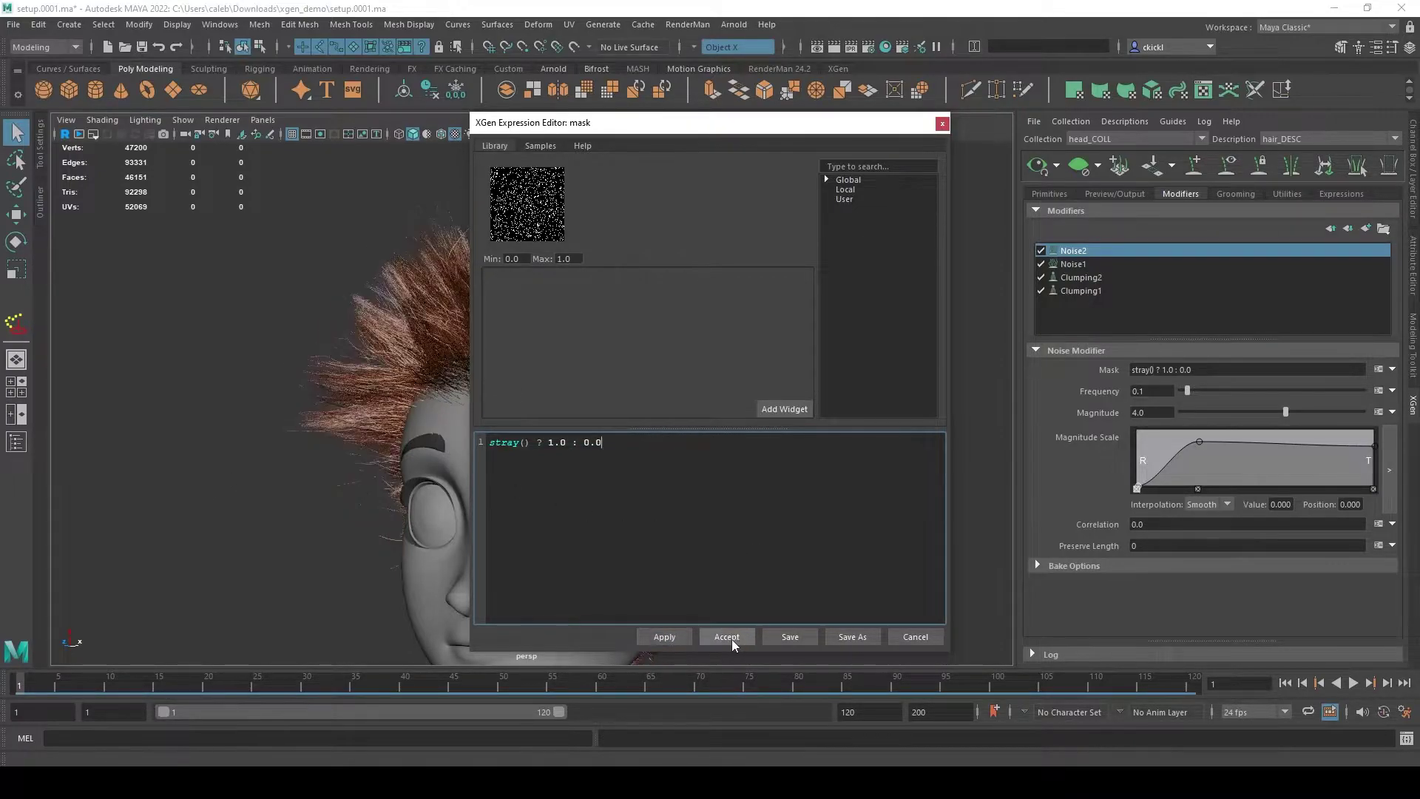
left_click(729, 637)
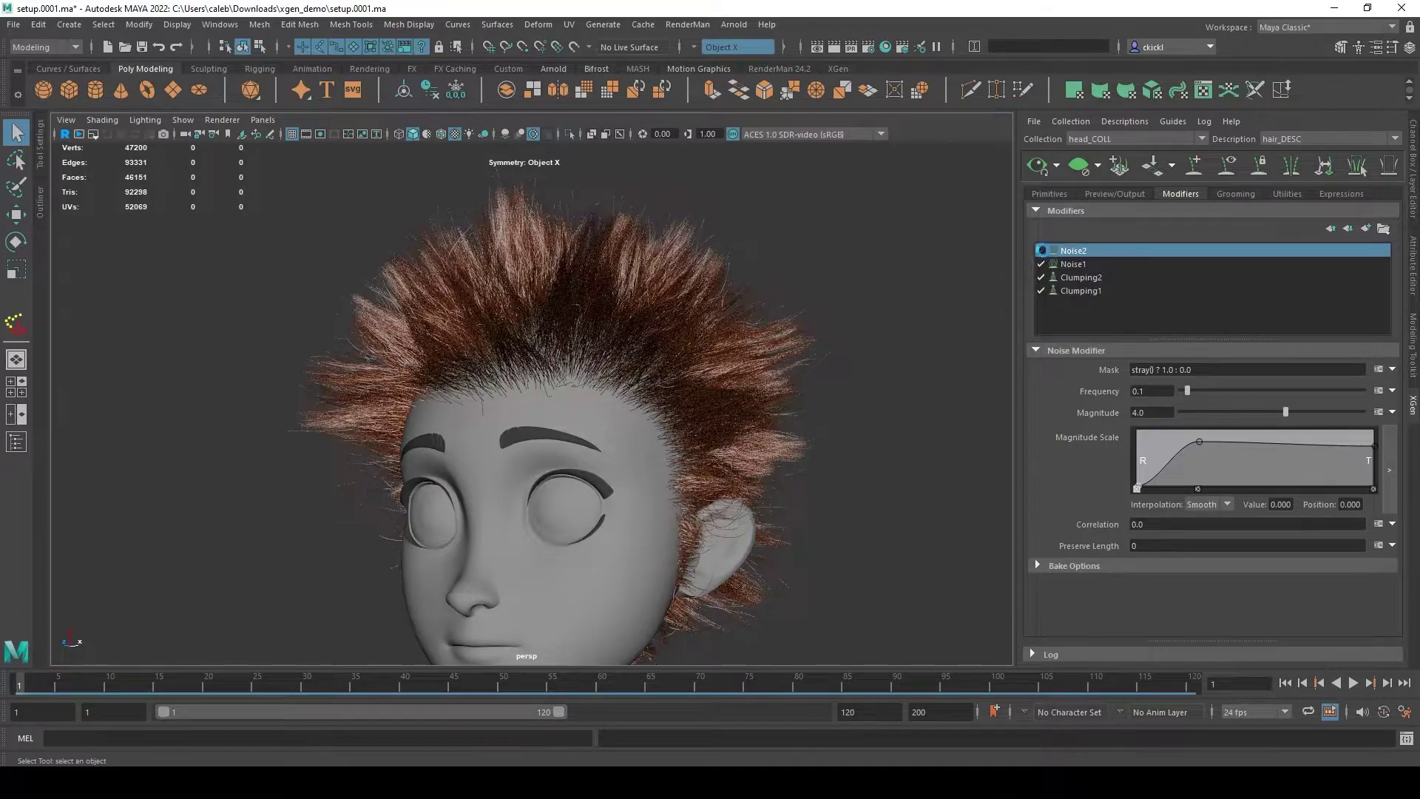
- Compare the hair with the stray-masked Noise2 modifier off and on from a turned view of the head
left_click(1041, 250)
left_click(1041, 250)
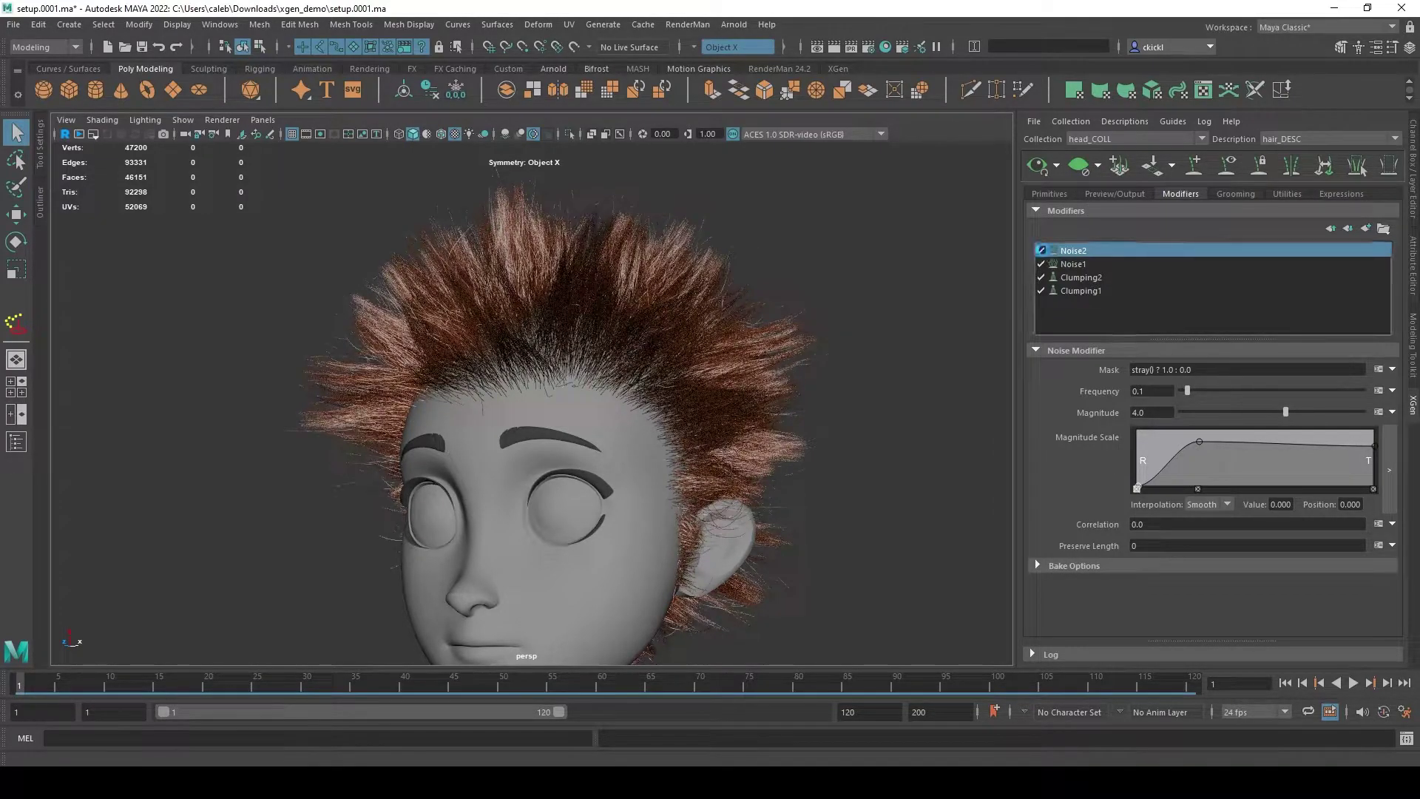
left_click(1041, 250)
left_click_drag(944, 434, 865, 453, "alt")
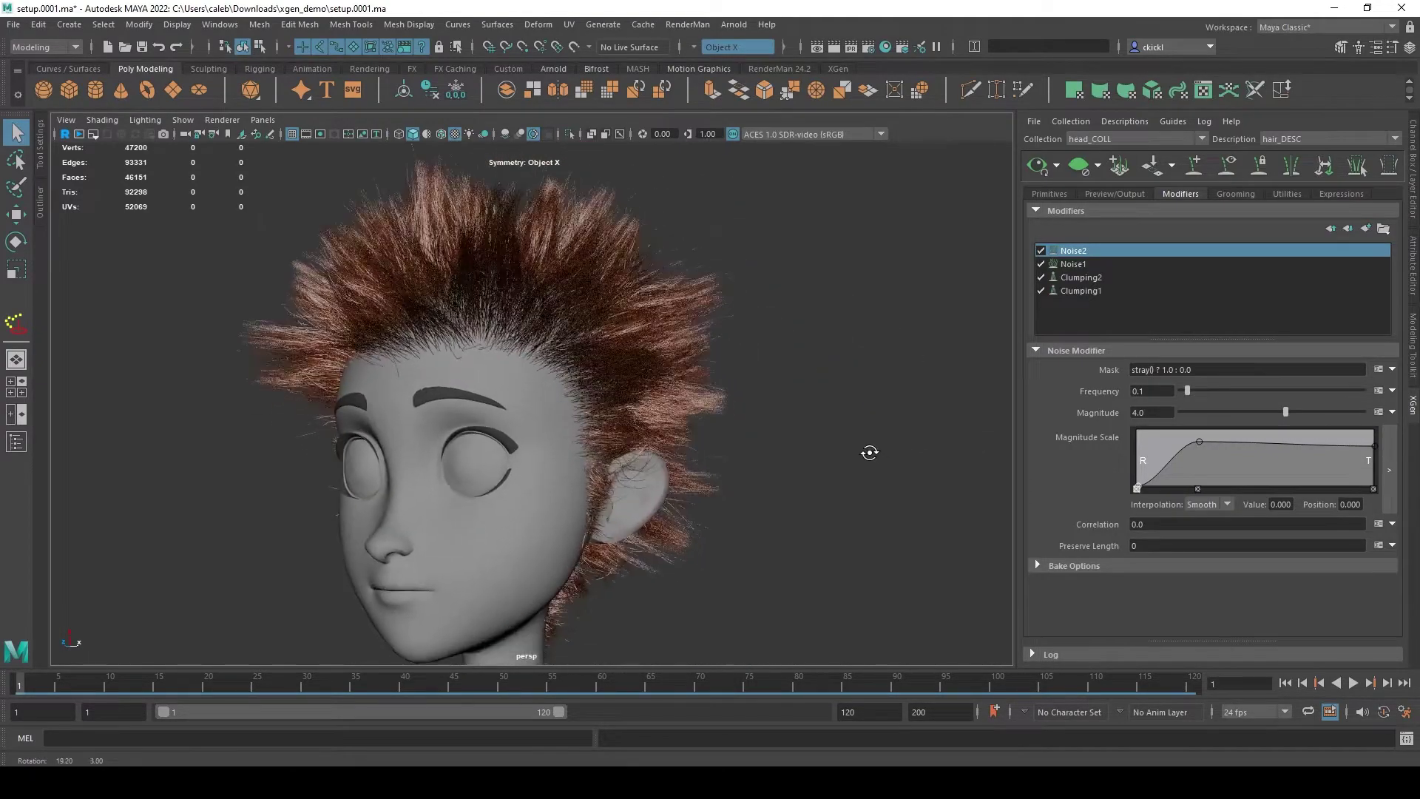
right_click_drag(866, 453, 915, 481, "alt")
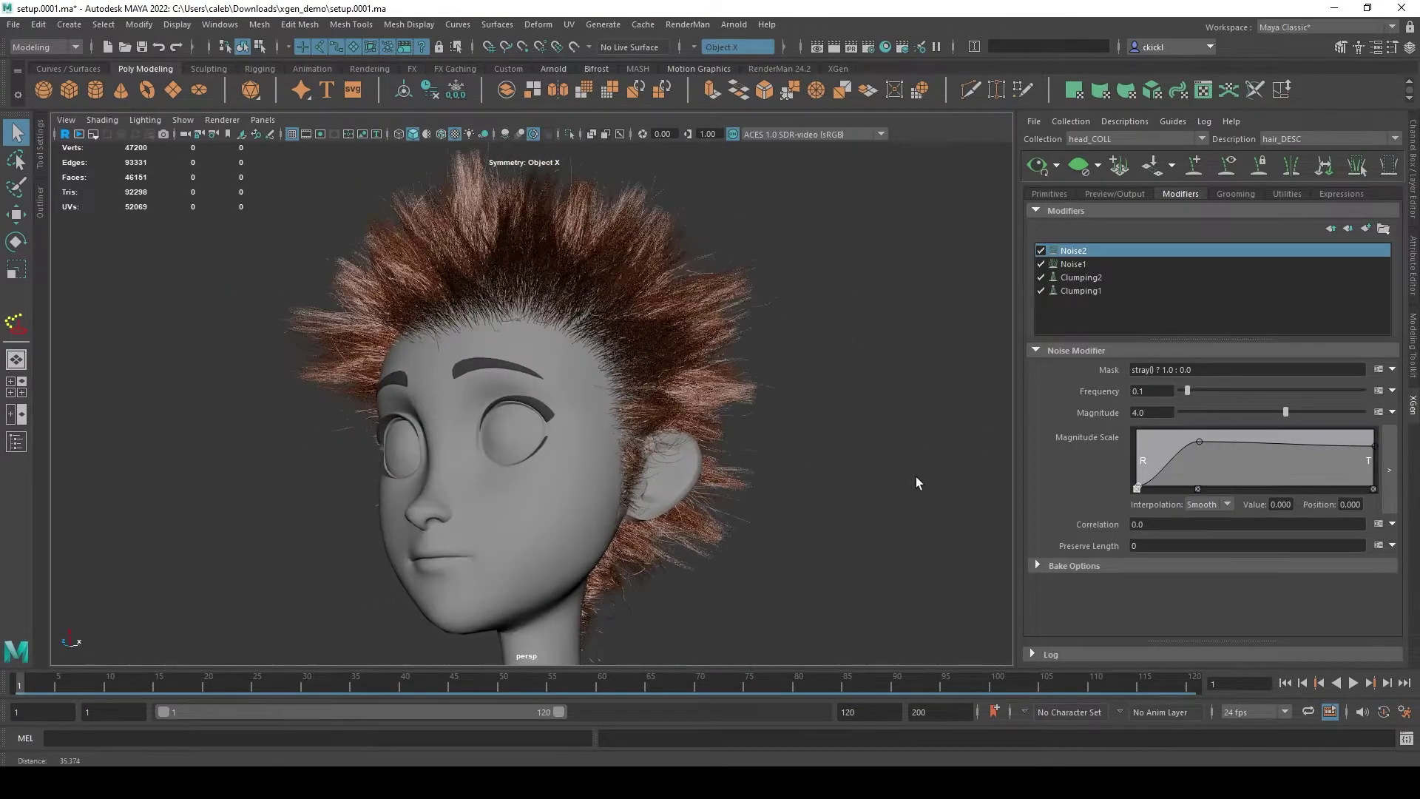
left_click(1041, 250)
left_click(1041, 250)
- Try a stray percentage of 40 for the hair_DESC description and inspect the flyaway hairs
left_click(1135, 121)
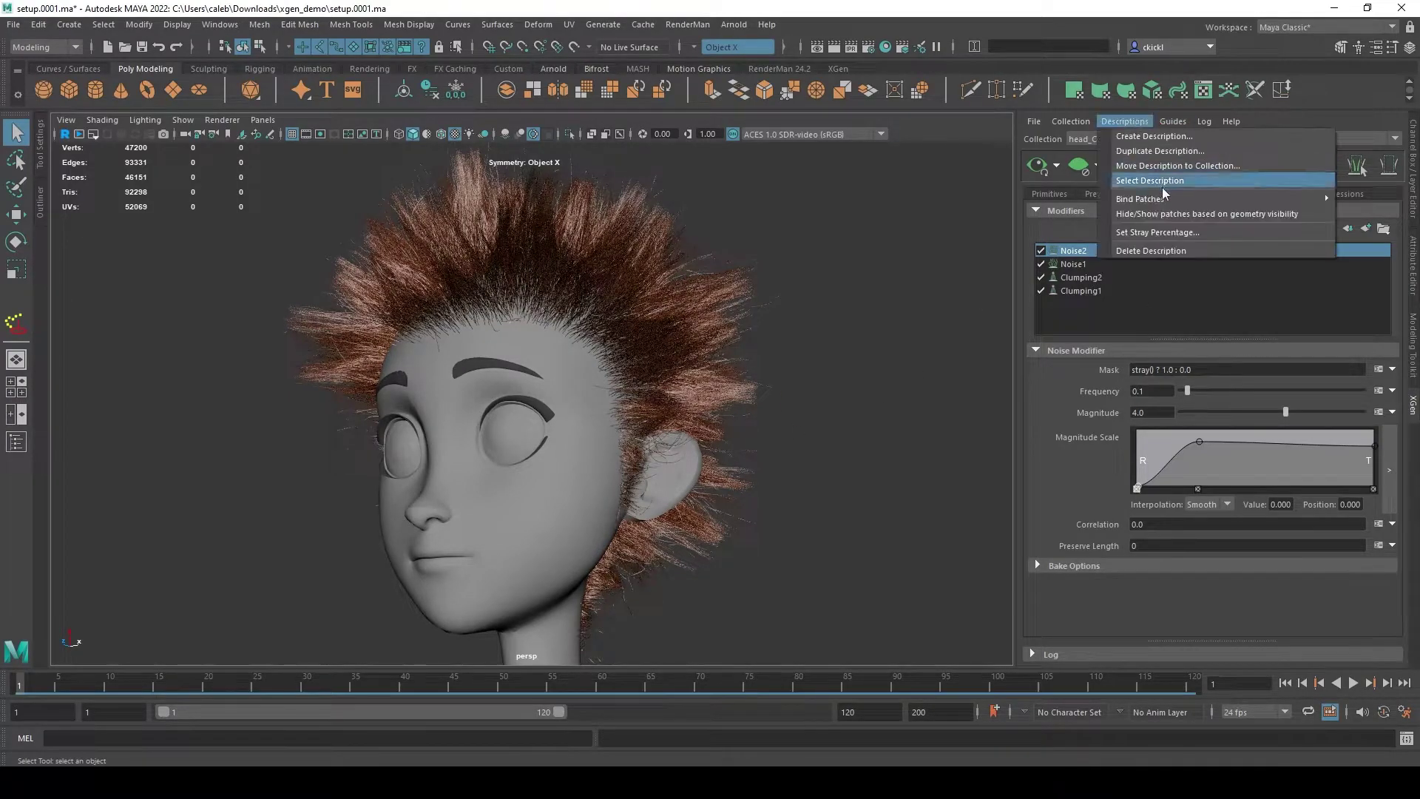
left_click(1173, 238)
type("4")
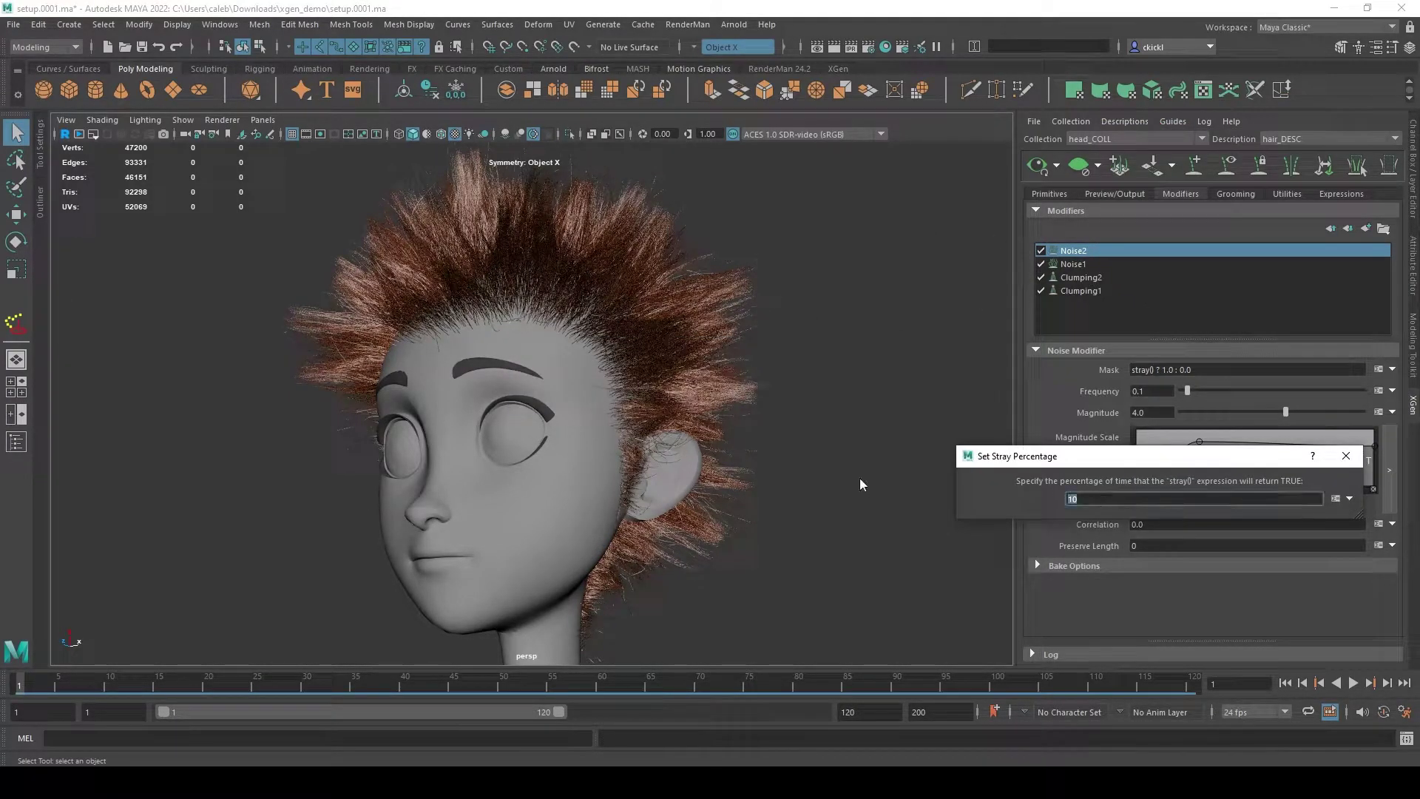
type("0")
key("Return")
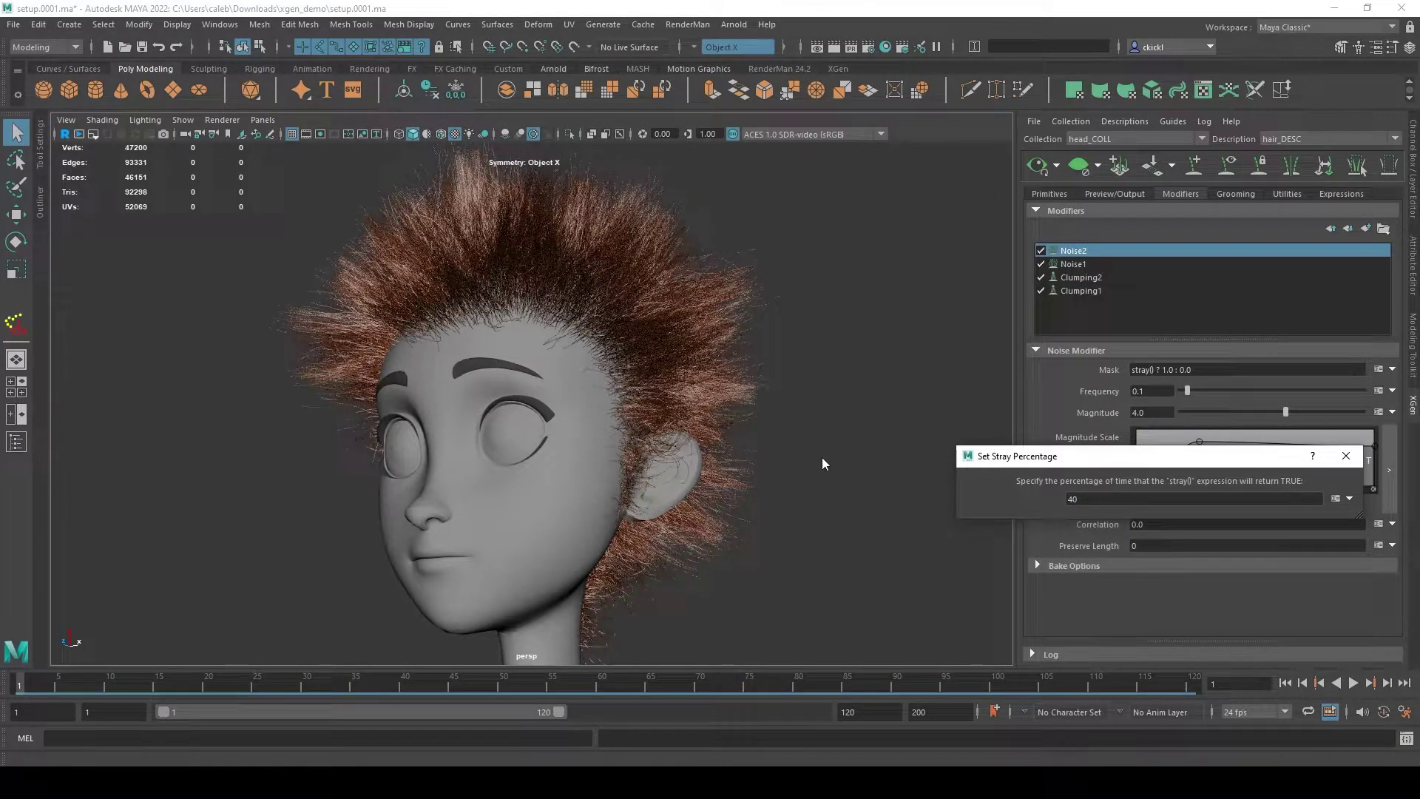
left_click(1344, 455)
left_click_drag(868, 449, 821, 440, "alt")
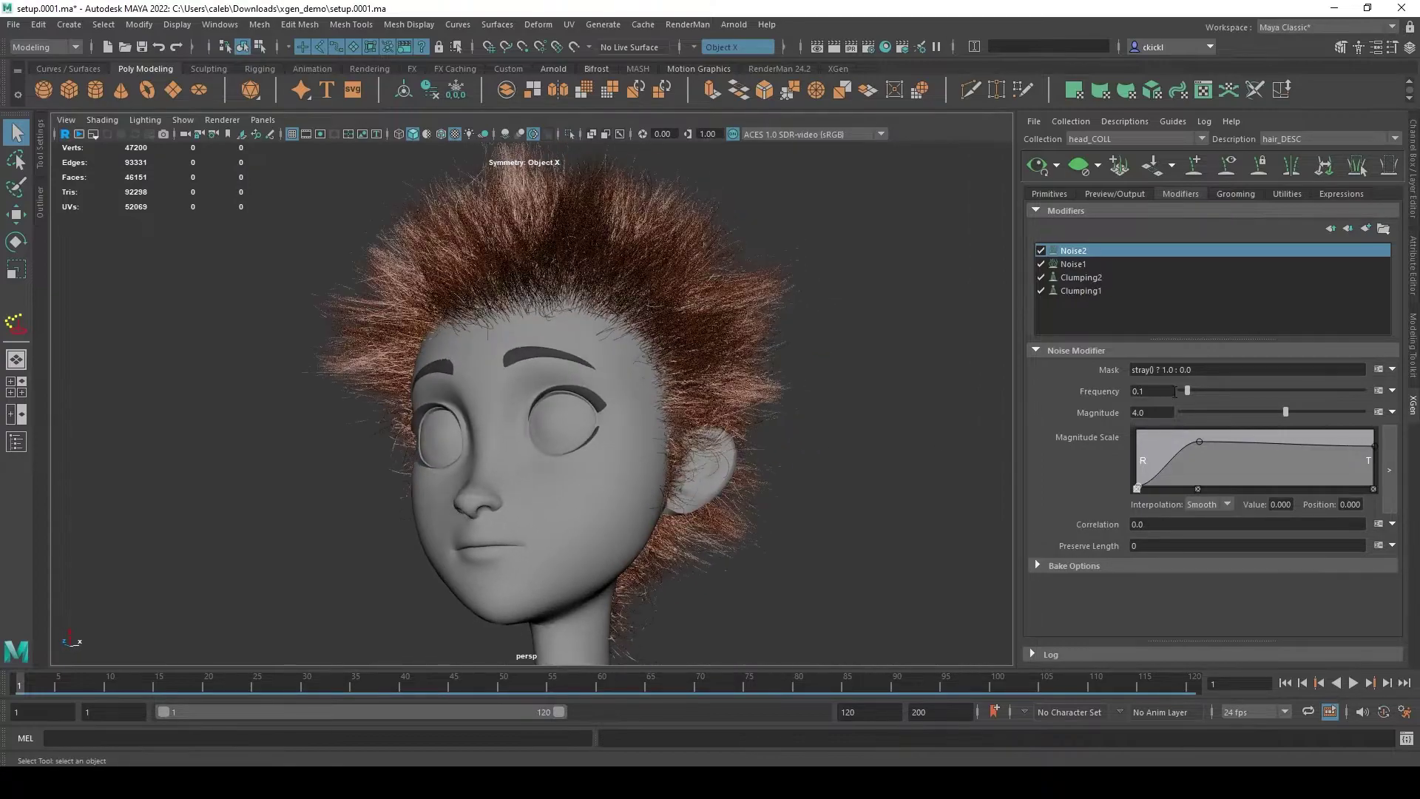
left_click(1039, 251)
- Lower the stray percentage of the hair_DESC description to reduce the amount of flyaway hairs
left_click(1142, 121)
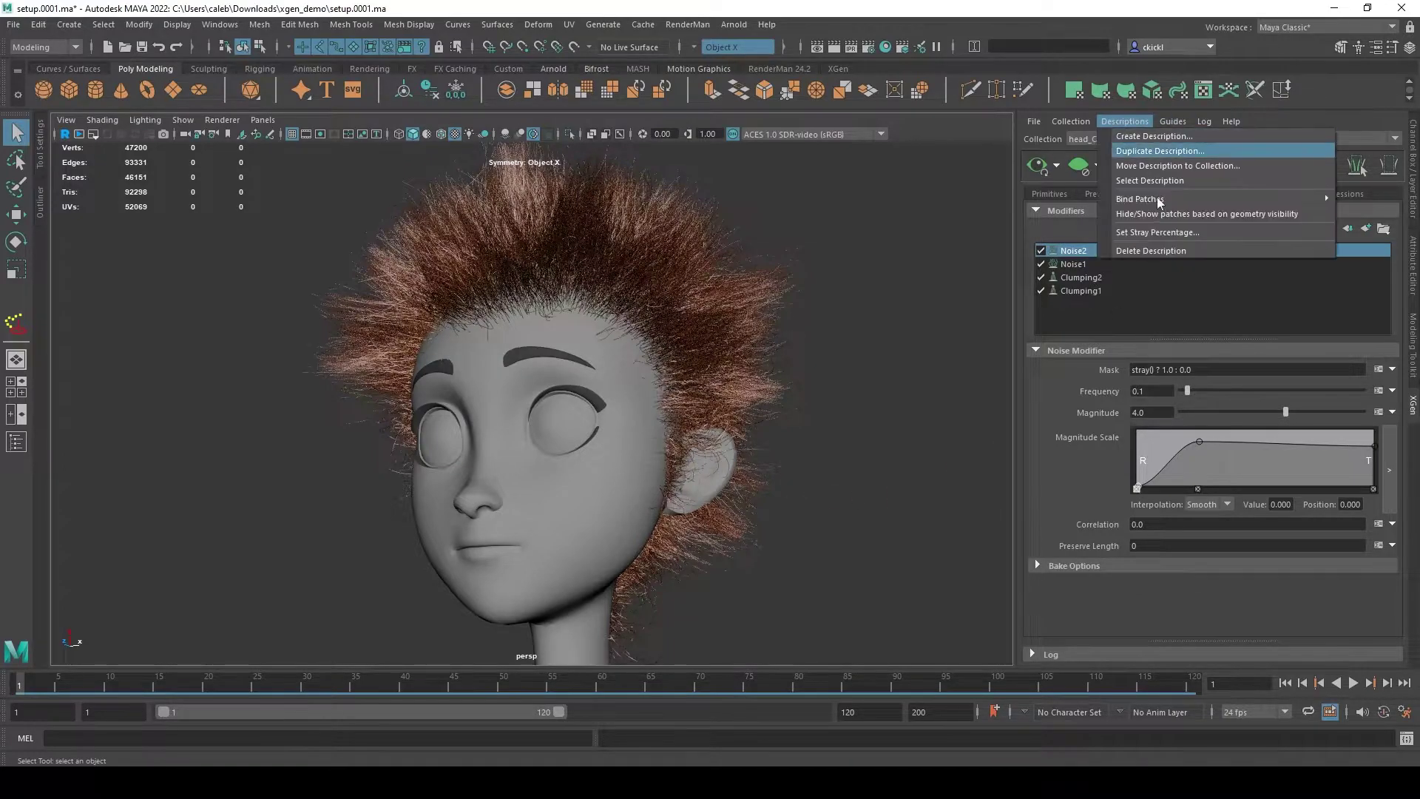
left_click(1157, 232)
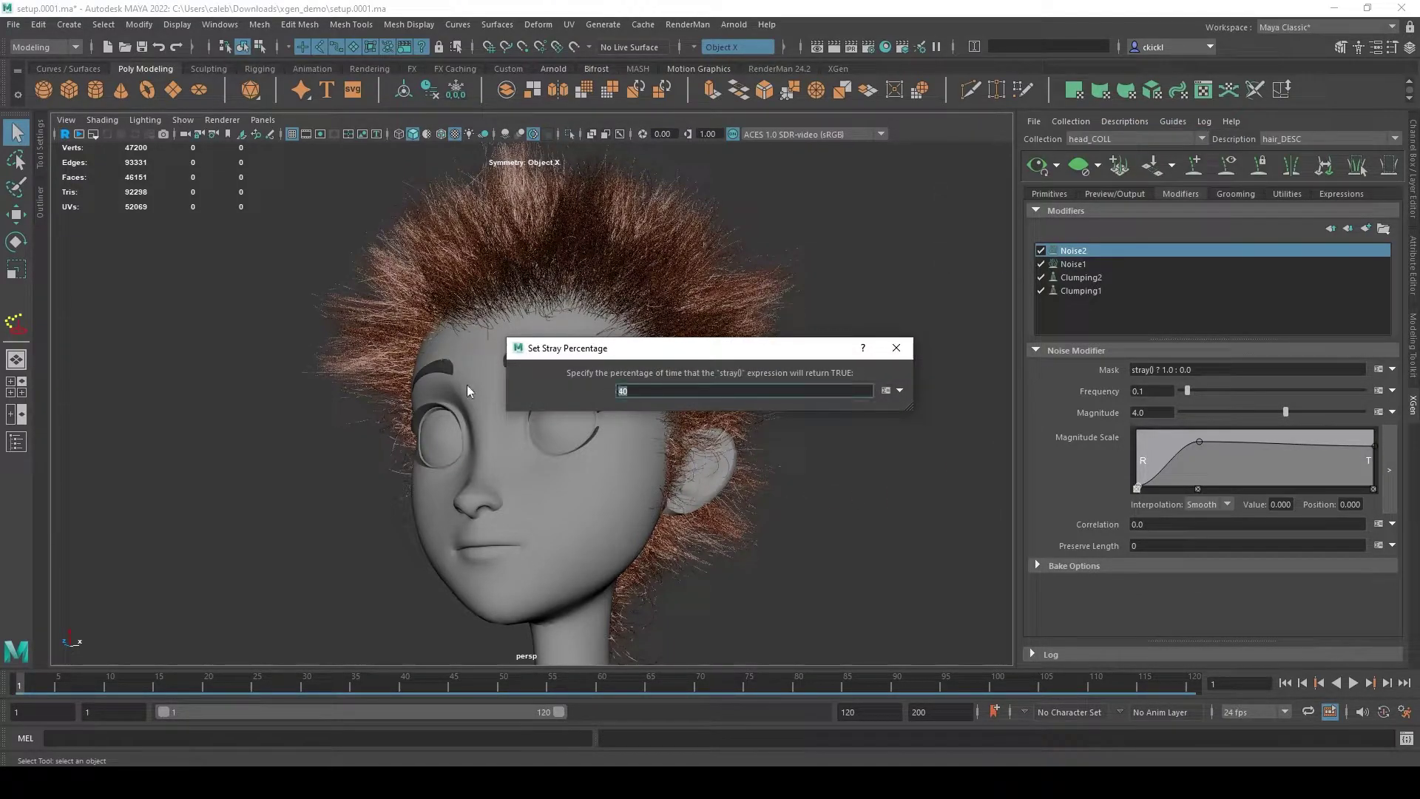
key("Return")
left_click(895, 347)
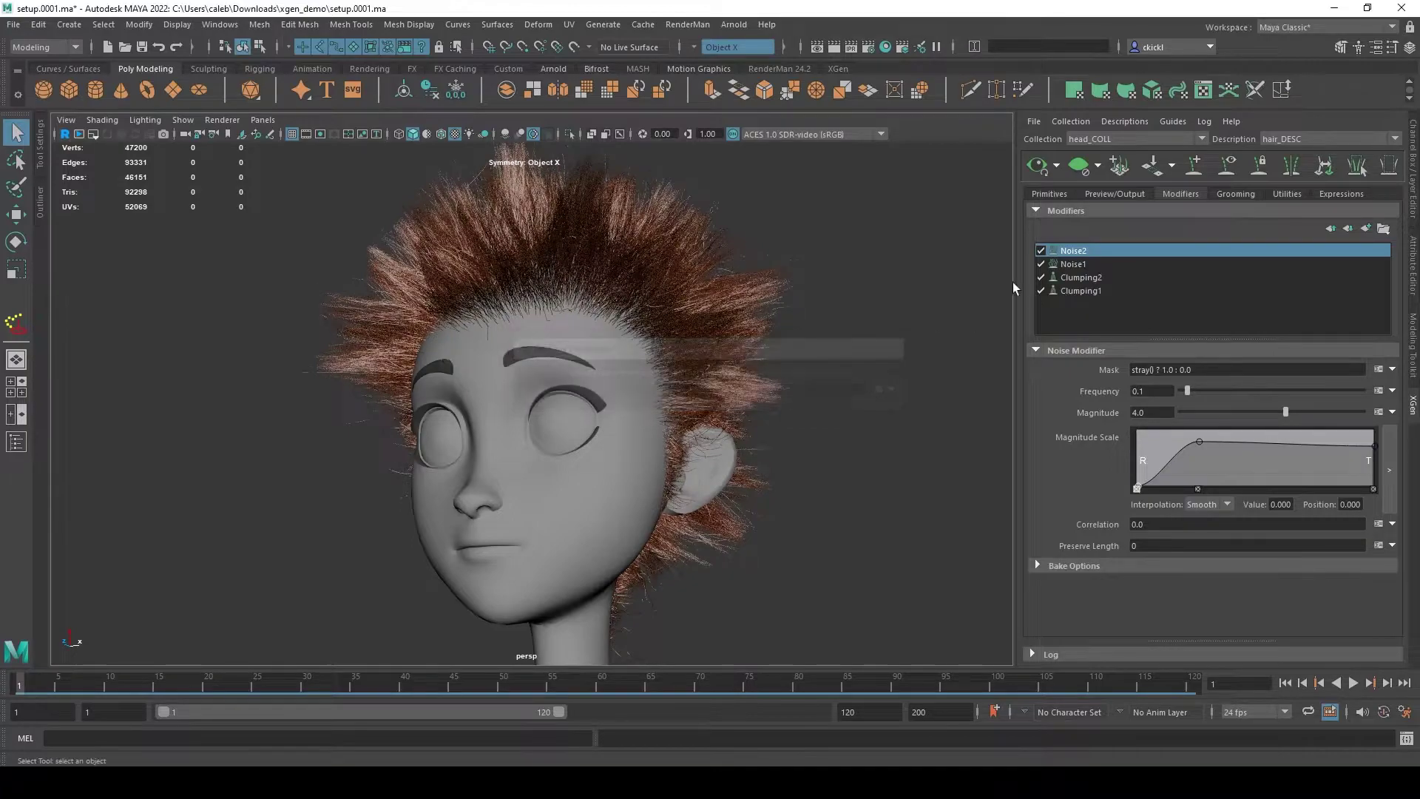
- Add a Coil modifier to the hair_DESC description
left_click(1366, 227)
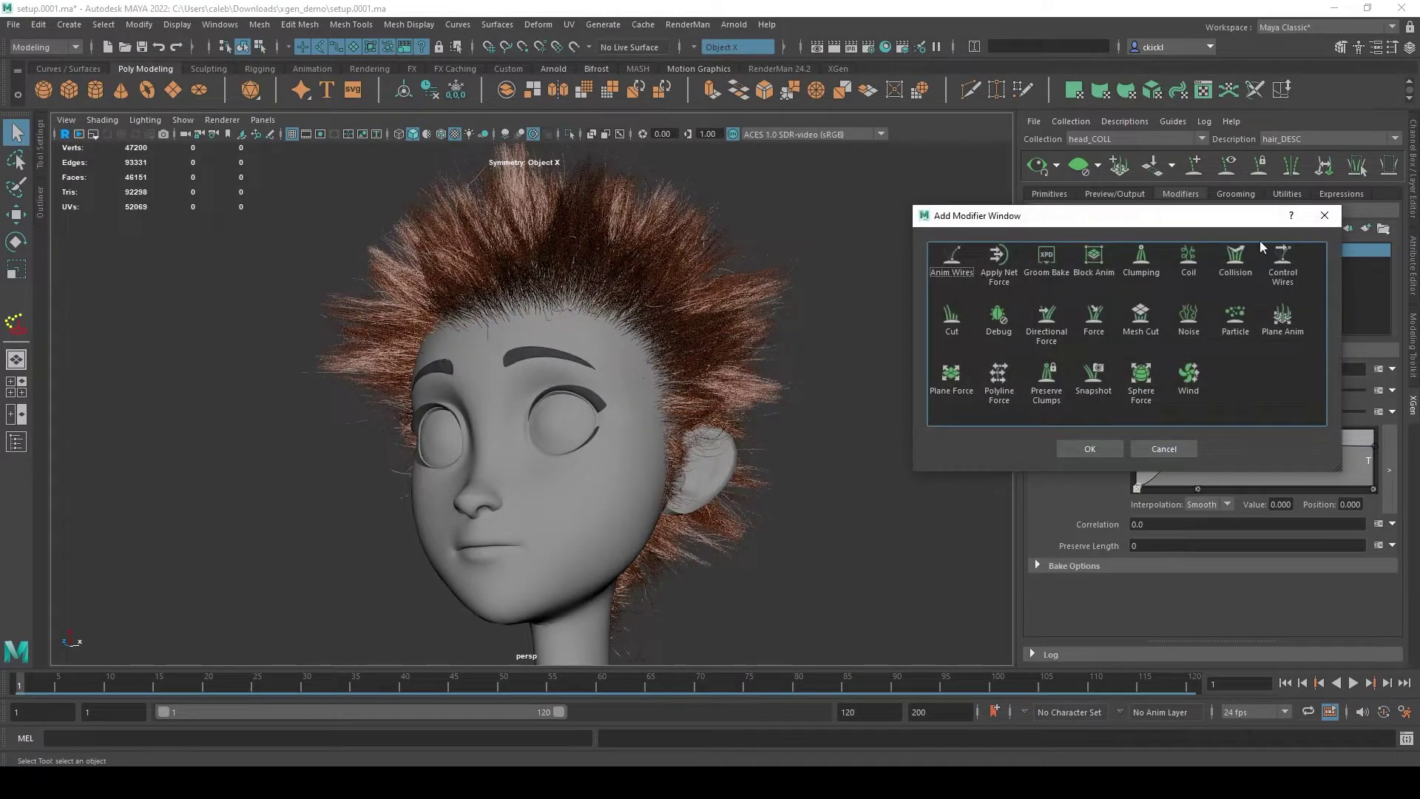
left_click(1189, 258)
left_click(1090, 446)
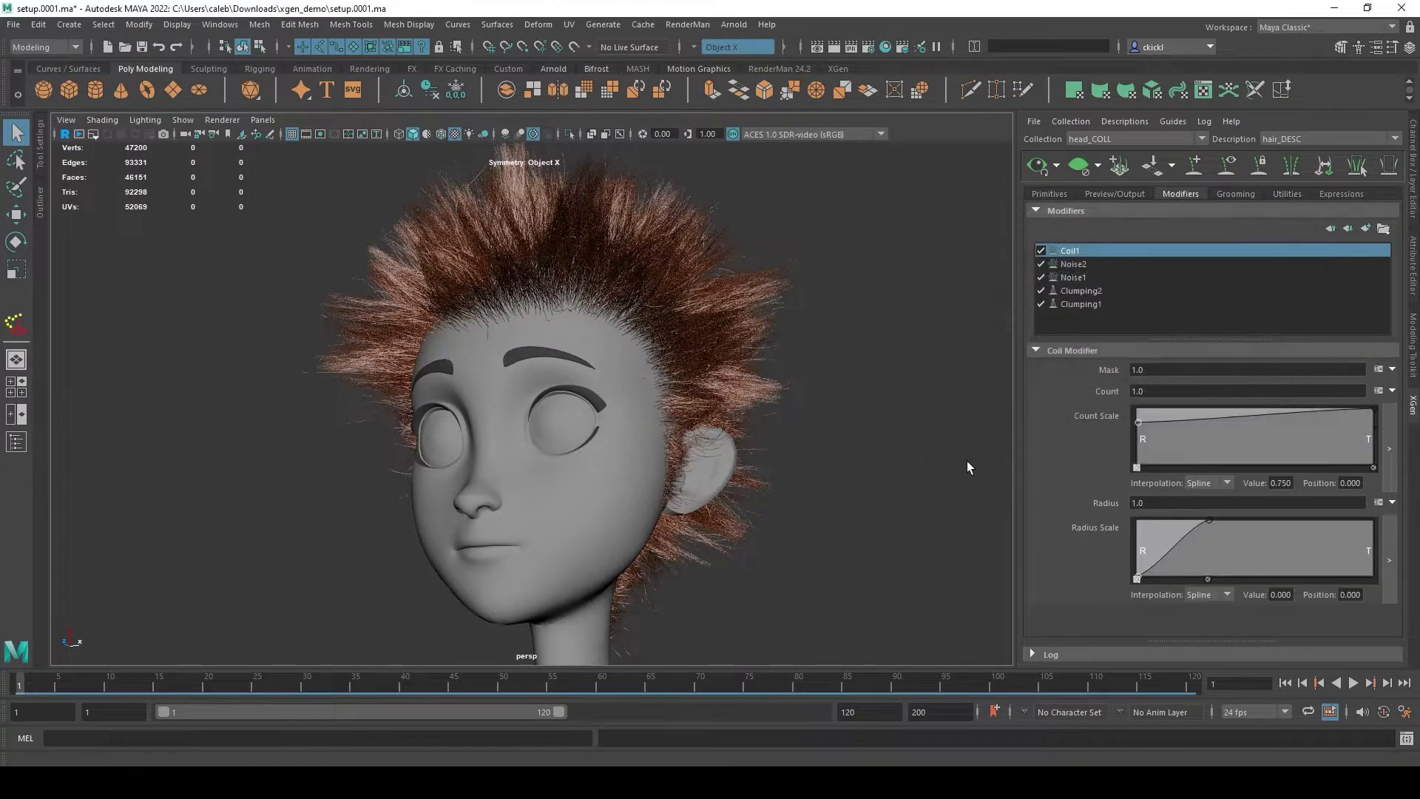
- Switch off the Coil1 modifier and inspect the hair without coiling from several distances and angles around the head
scroll(972, 468, "up", 3)
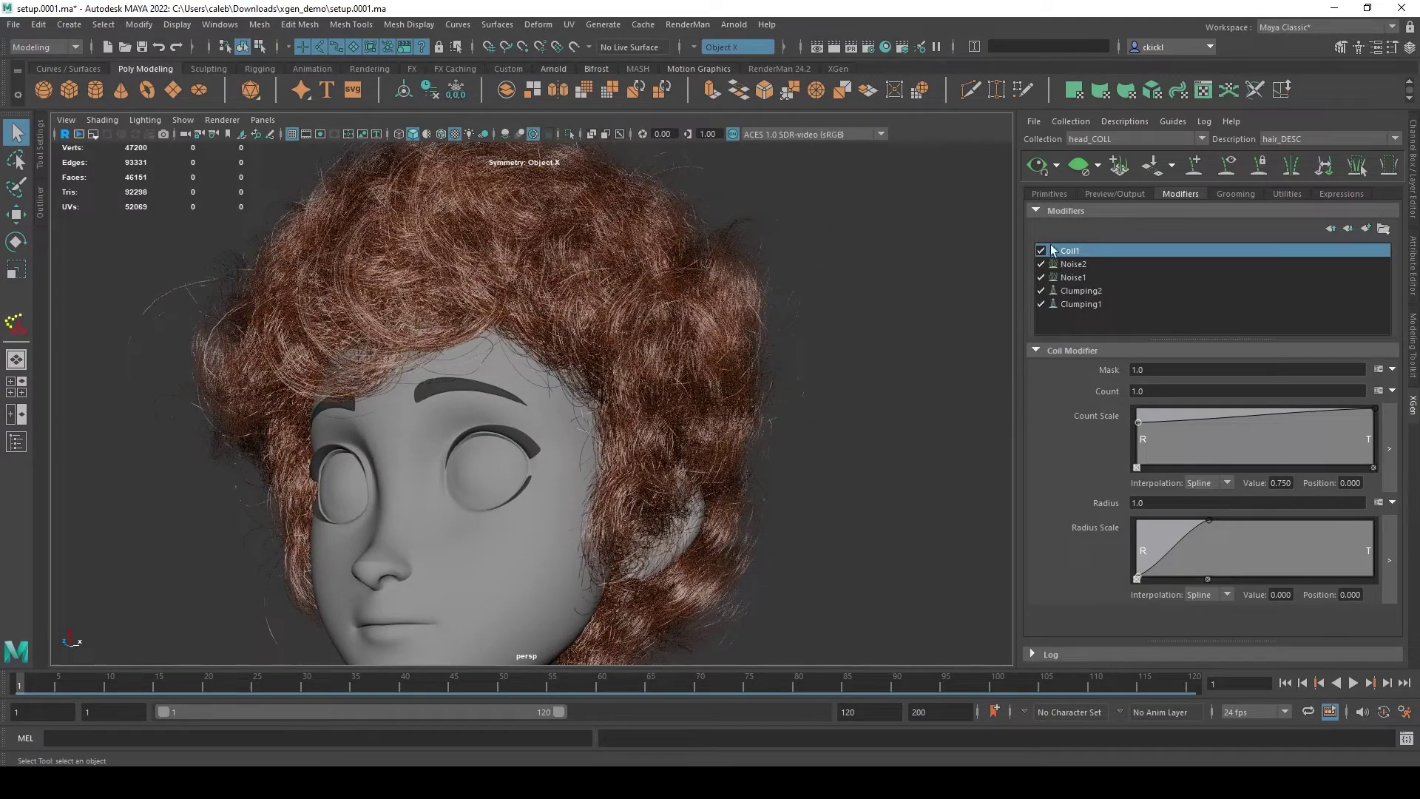
left_click(1041, 250)
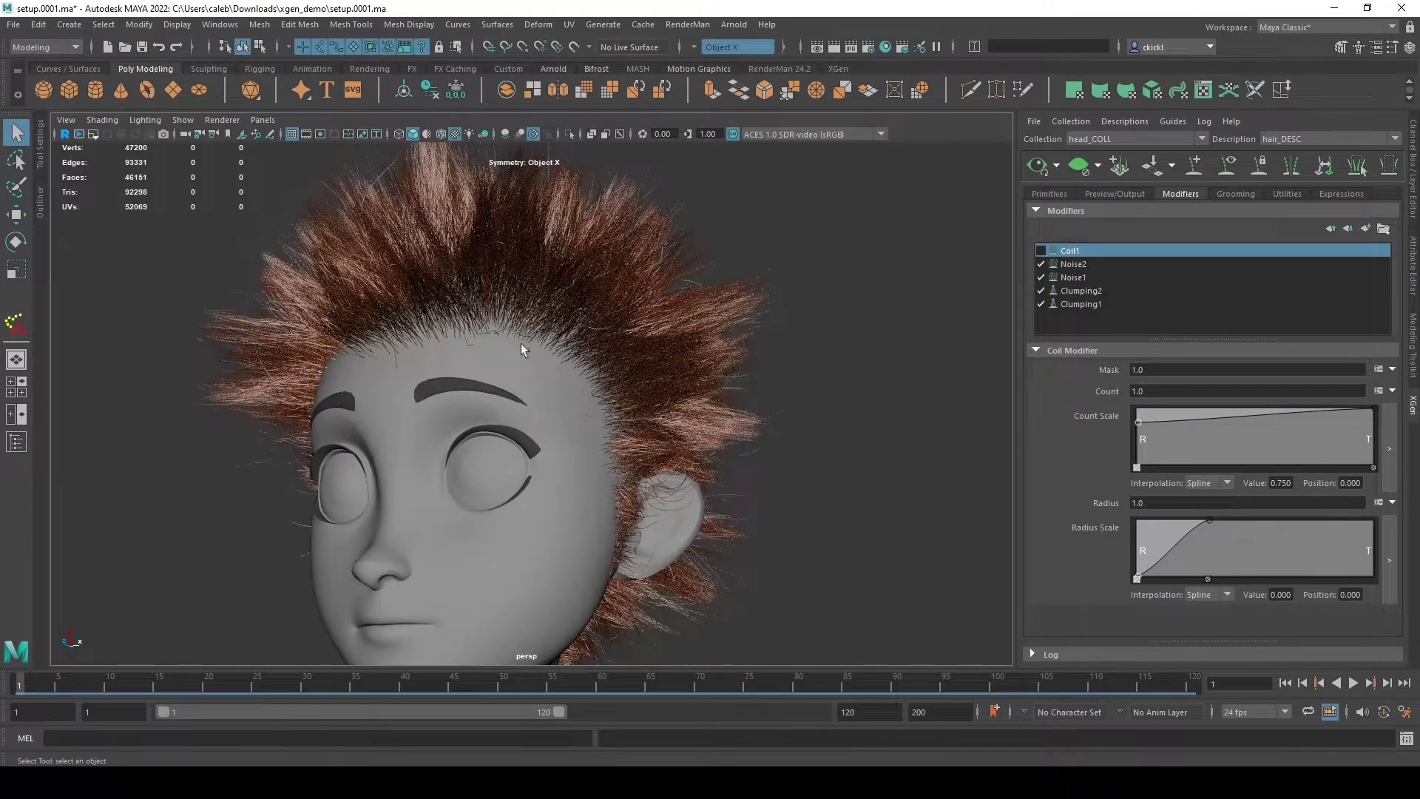
right_click_drag(861, 431, 725, 409, "alt")
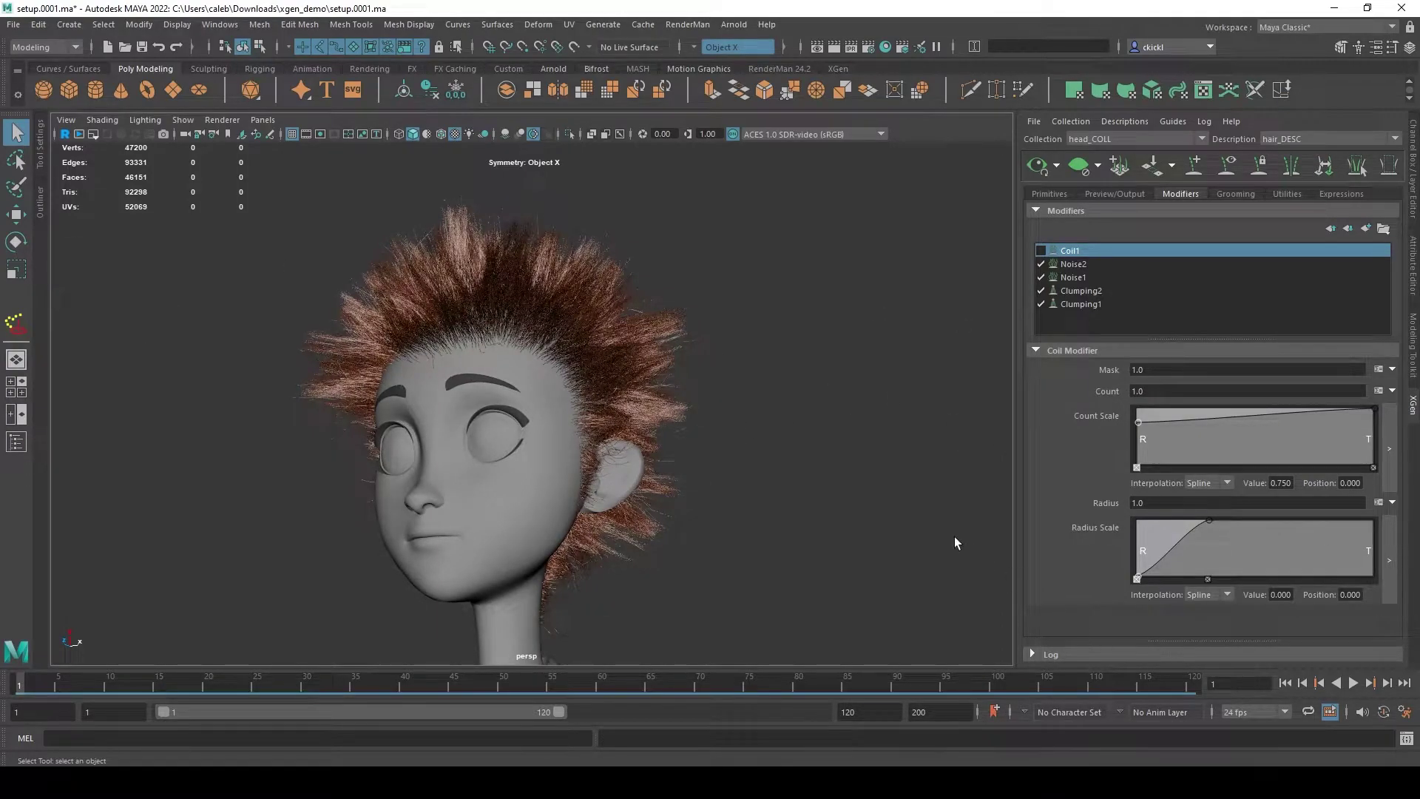
right_click_drag(773, 454, 930, 553, "alt")
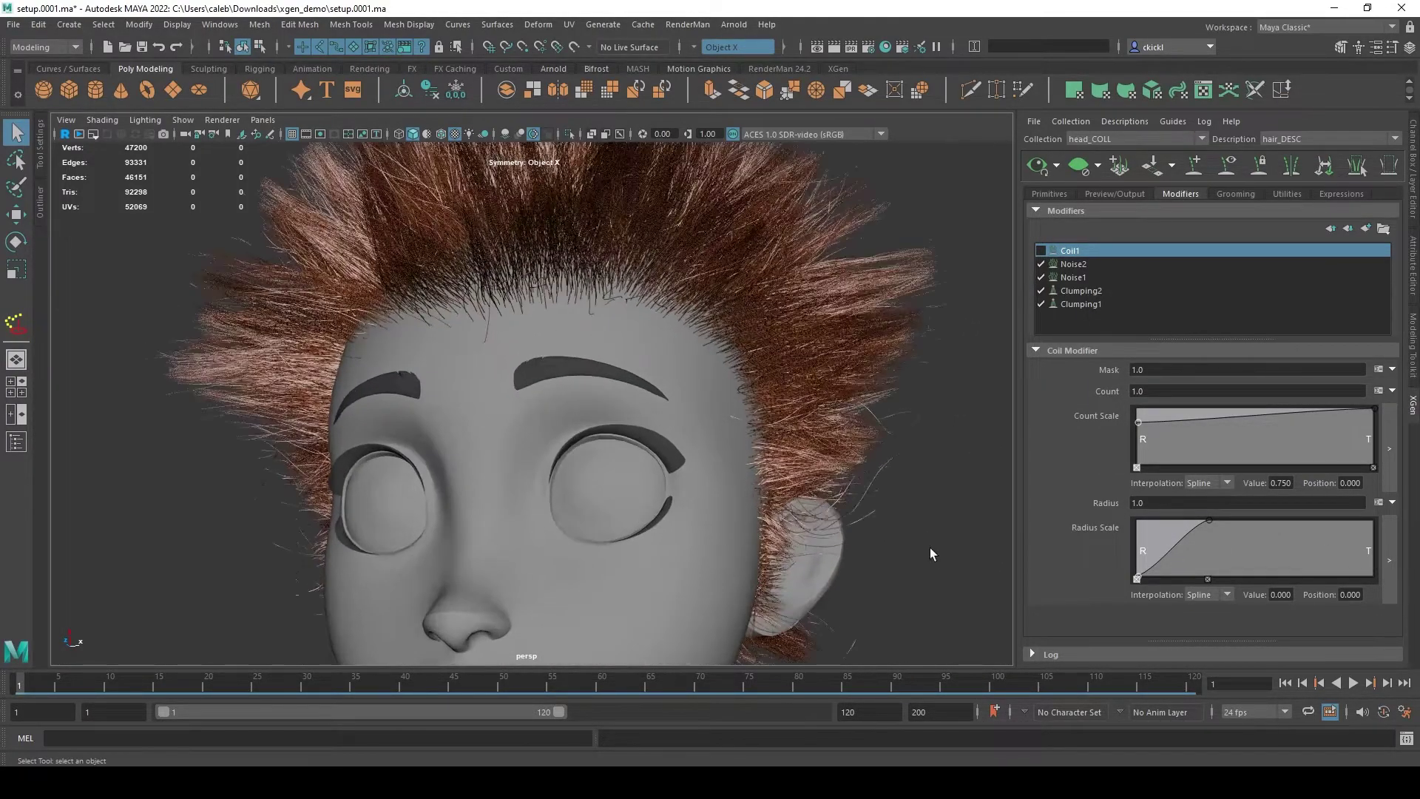
middle_click_drag(911, 573, 703, 564, "alt")
right_click_drag(704, 565, 832, 556, "alt")
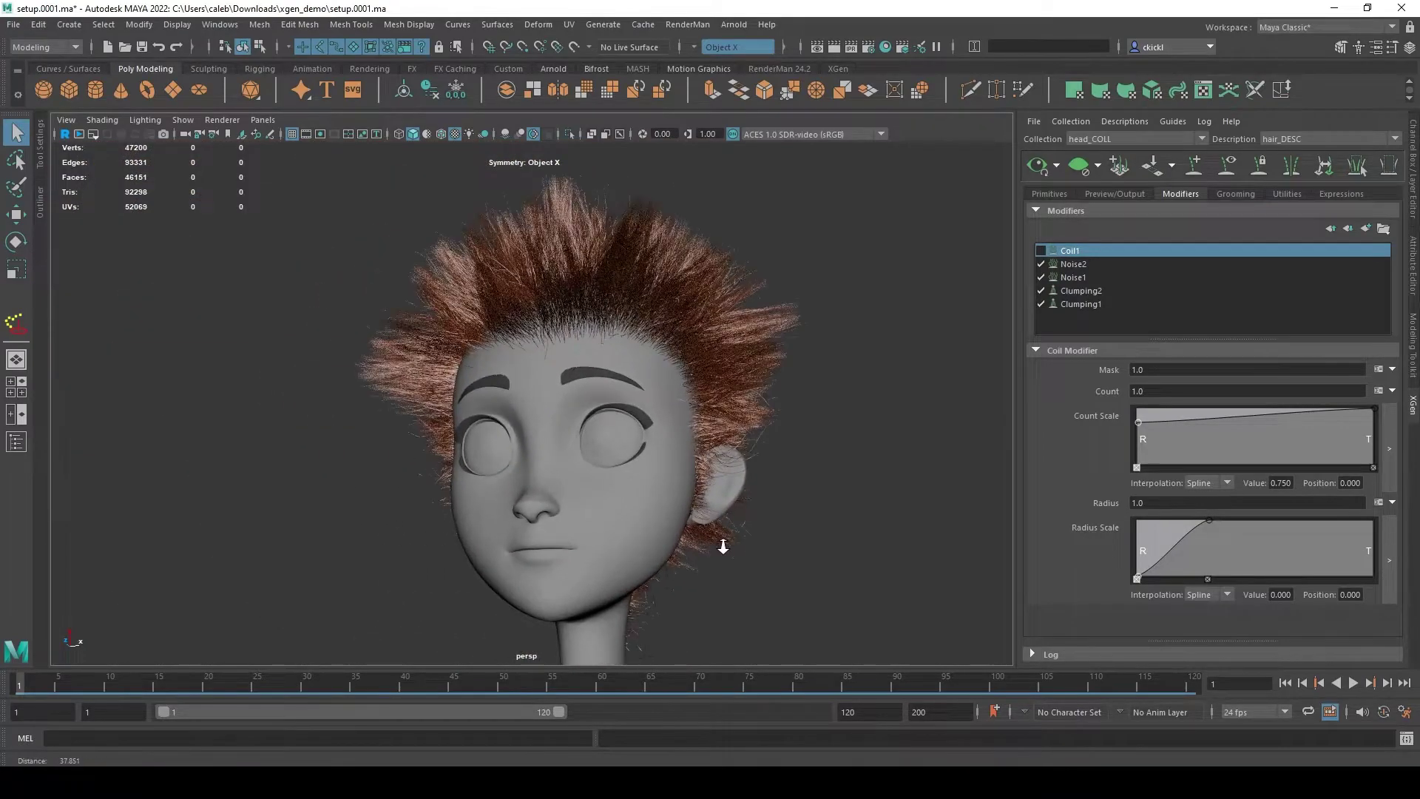
left_click_drag(832, 558, 850, 519, "alt")
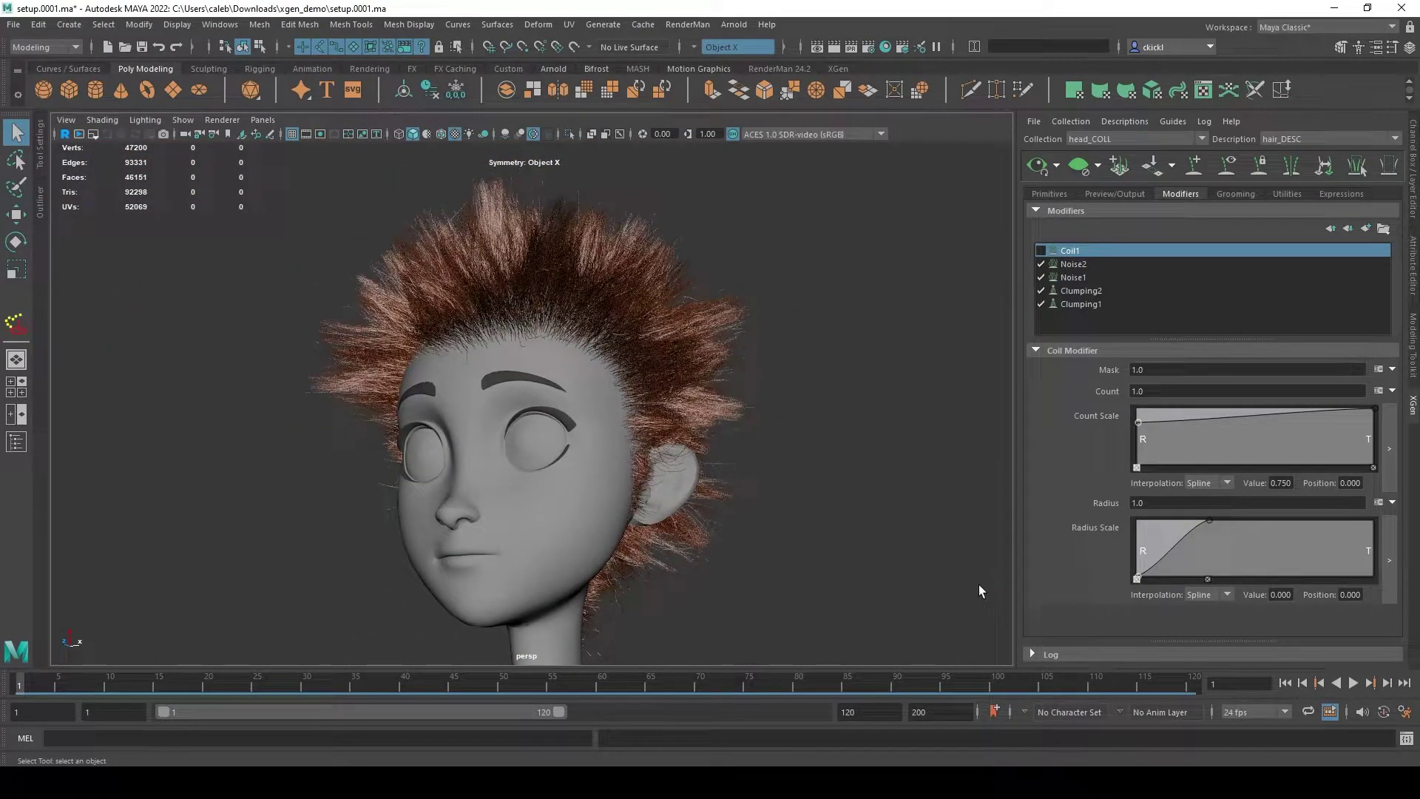
- Re-enable the Coil1 modifier and apply the mask expression stray()? 1.0 : 0.0 so only stray hairs are coiled
left_click(1041, 250)
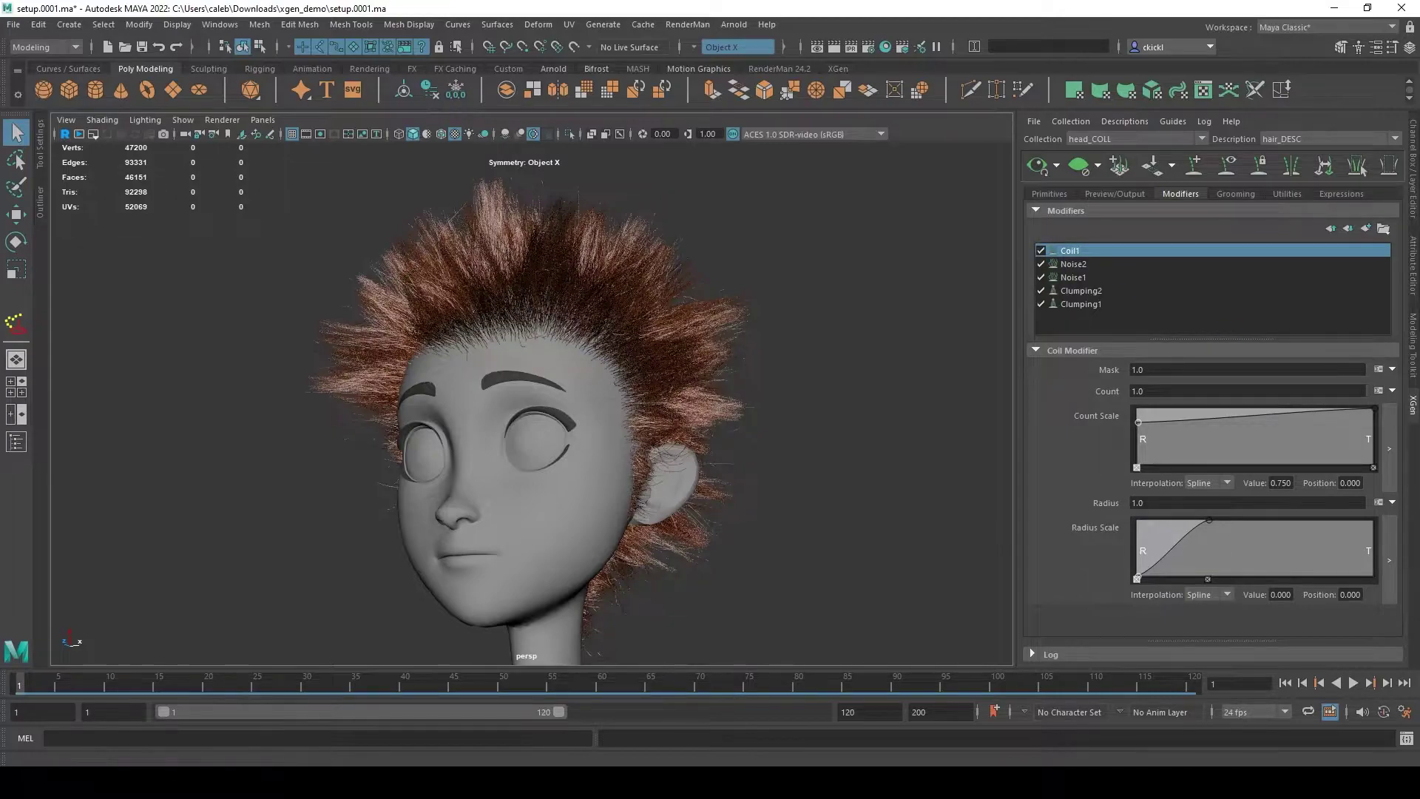
left_click(1379, 370)
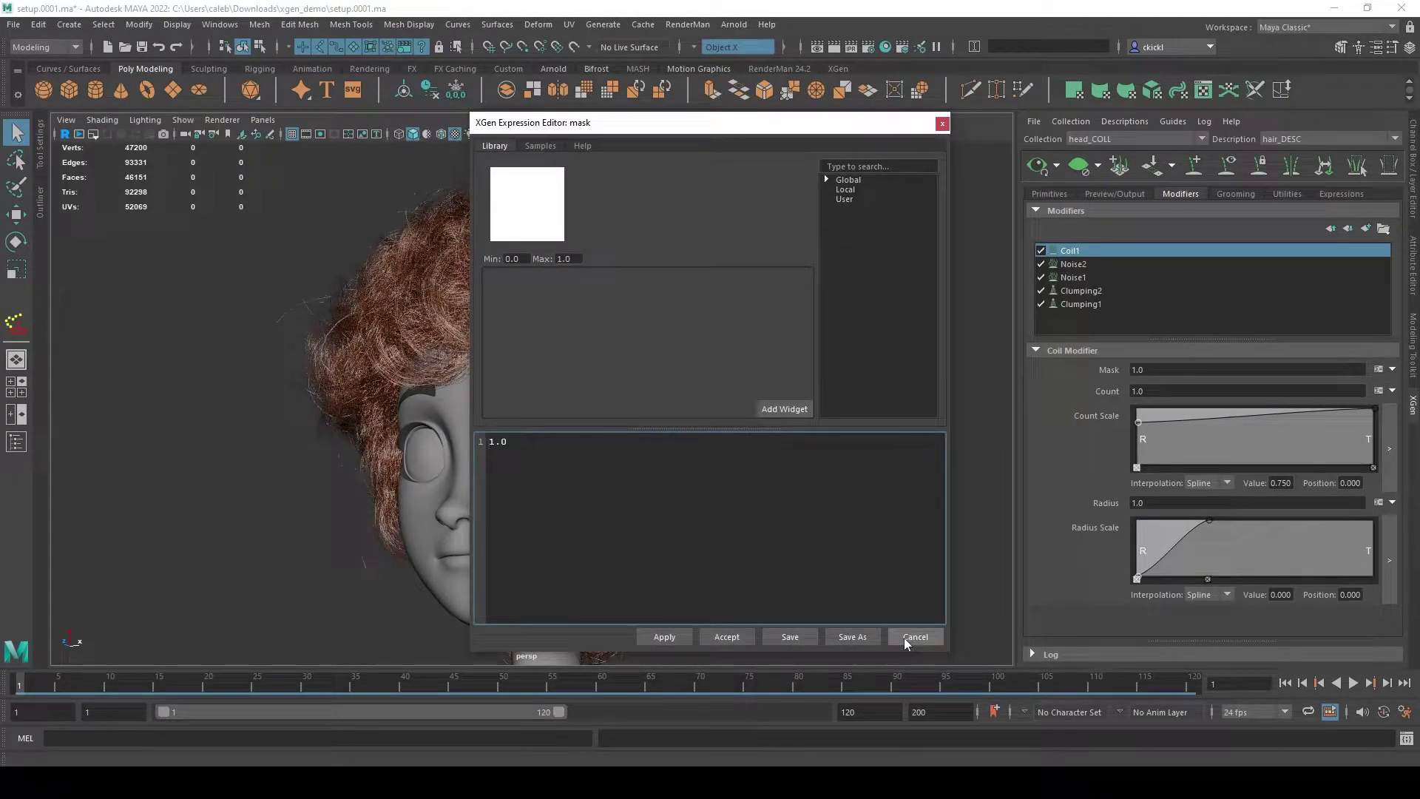
key("ctrl+a")
type("stray()? 10")
key("BackSpace")
type(".0 : 0")
left_click(664, 637)
left_click(726, 636)
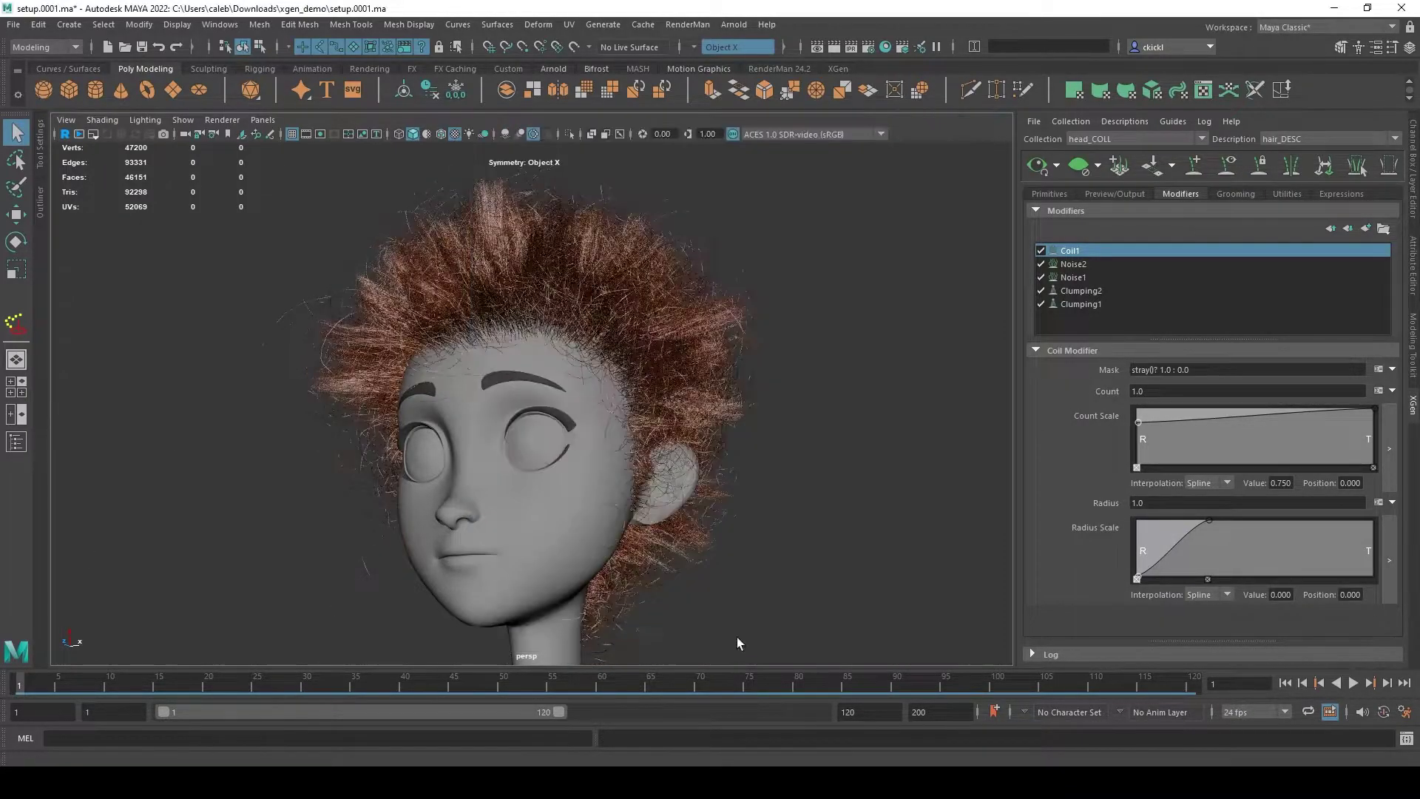
- Compare the hair with the stray-masked Coil1 modifier off and on, leaving the modifier disabled
left_click(1041, 251)
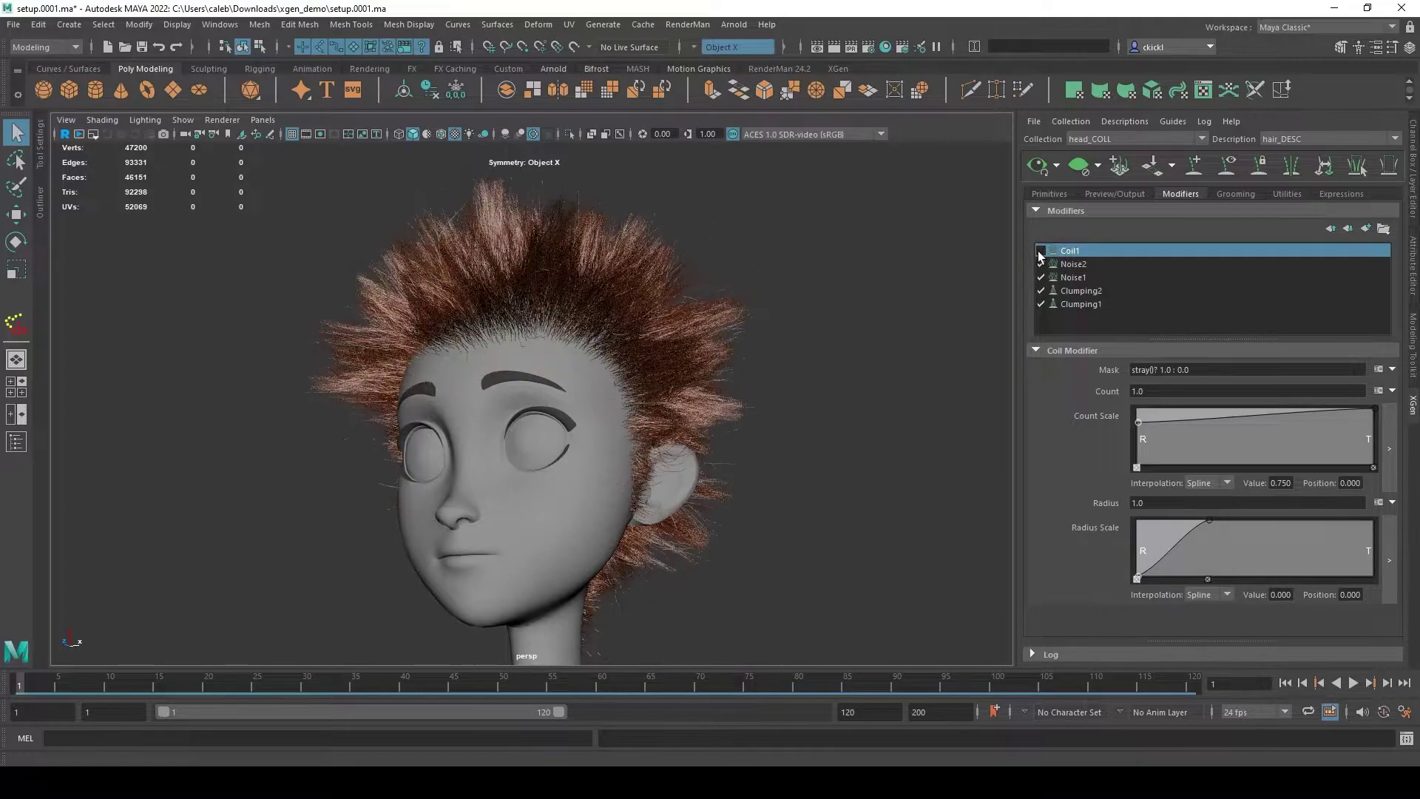
left_click(1040, 251)
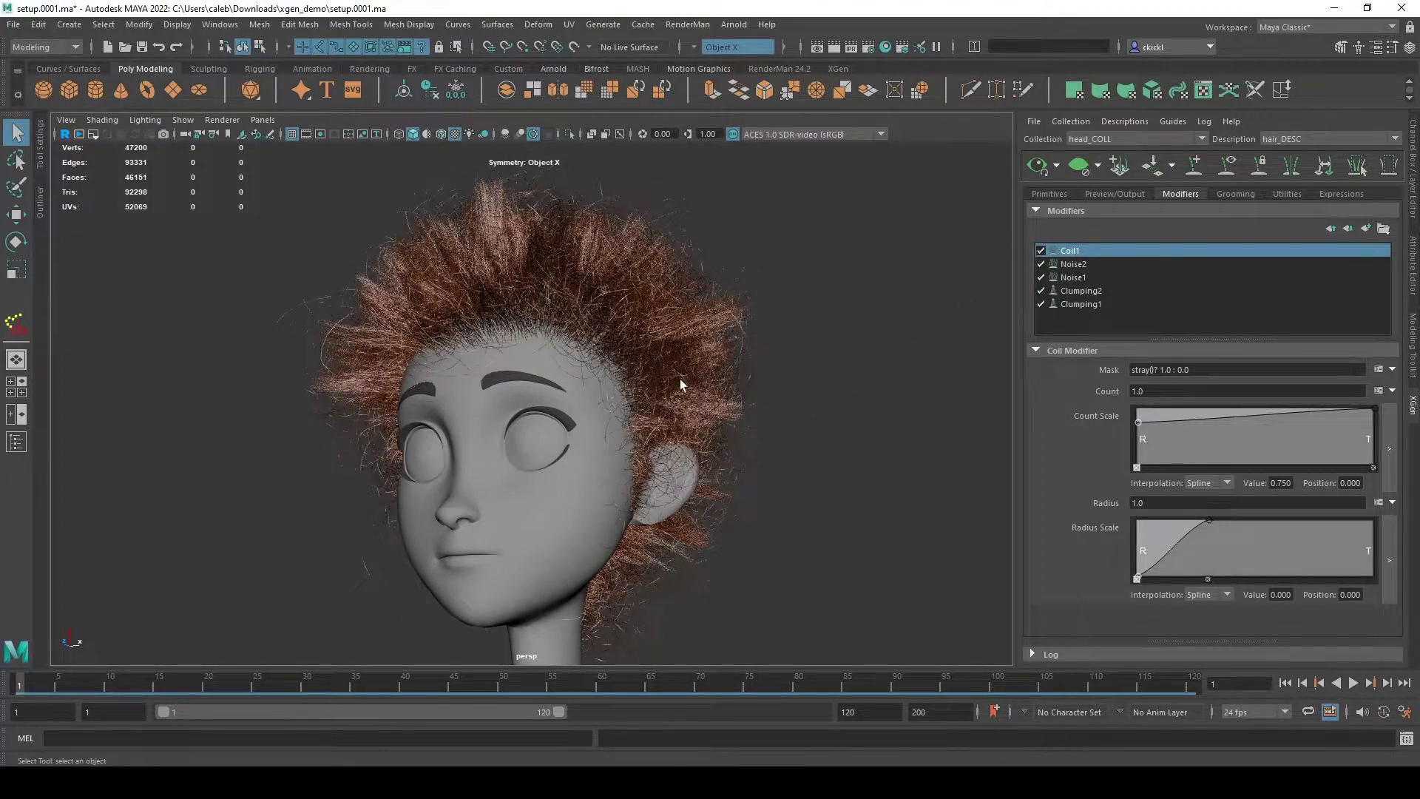
left_click(1041, 250)
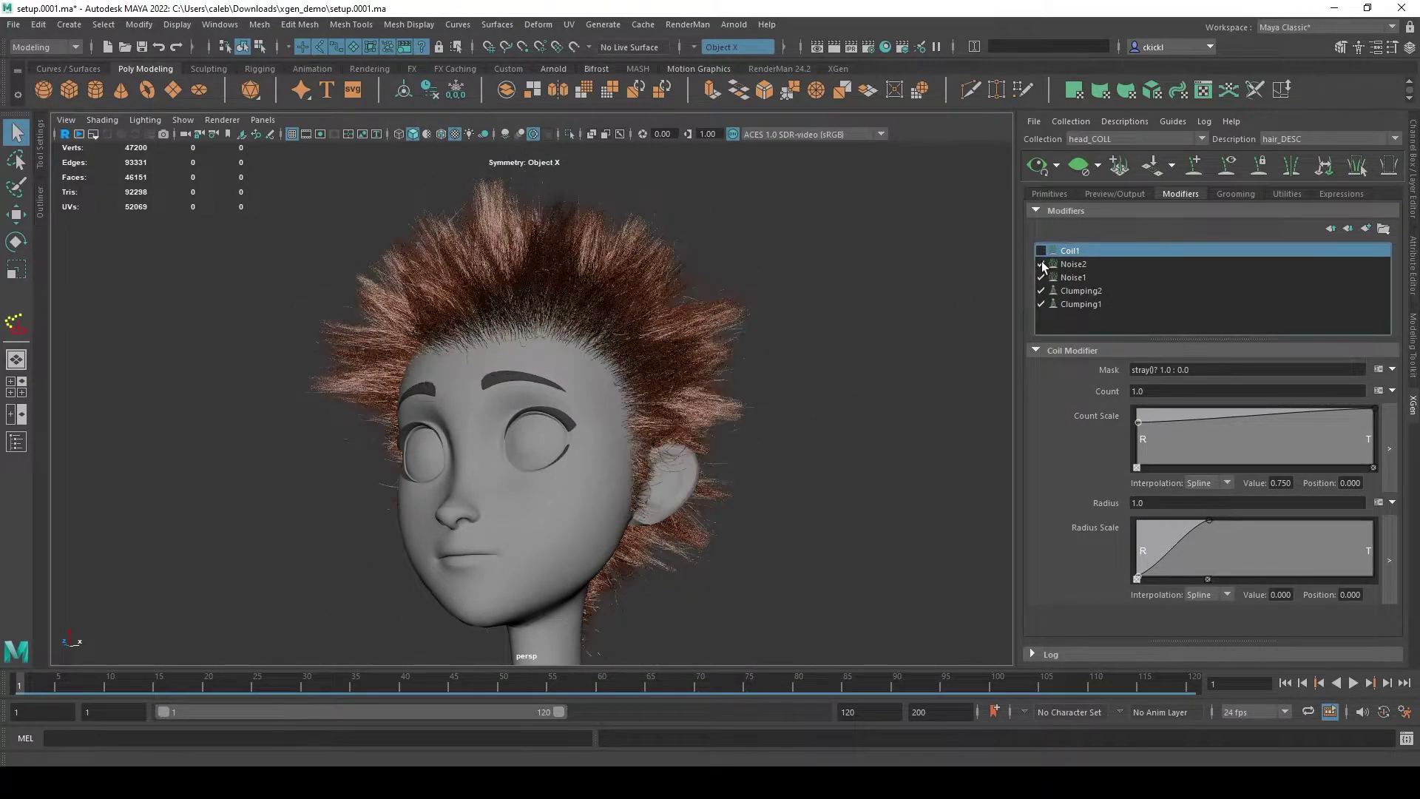
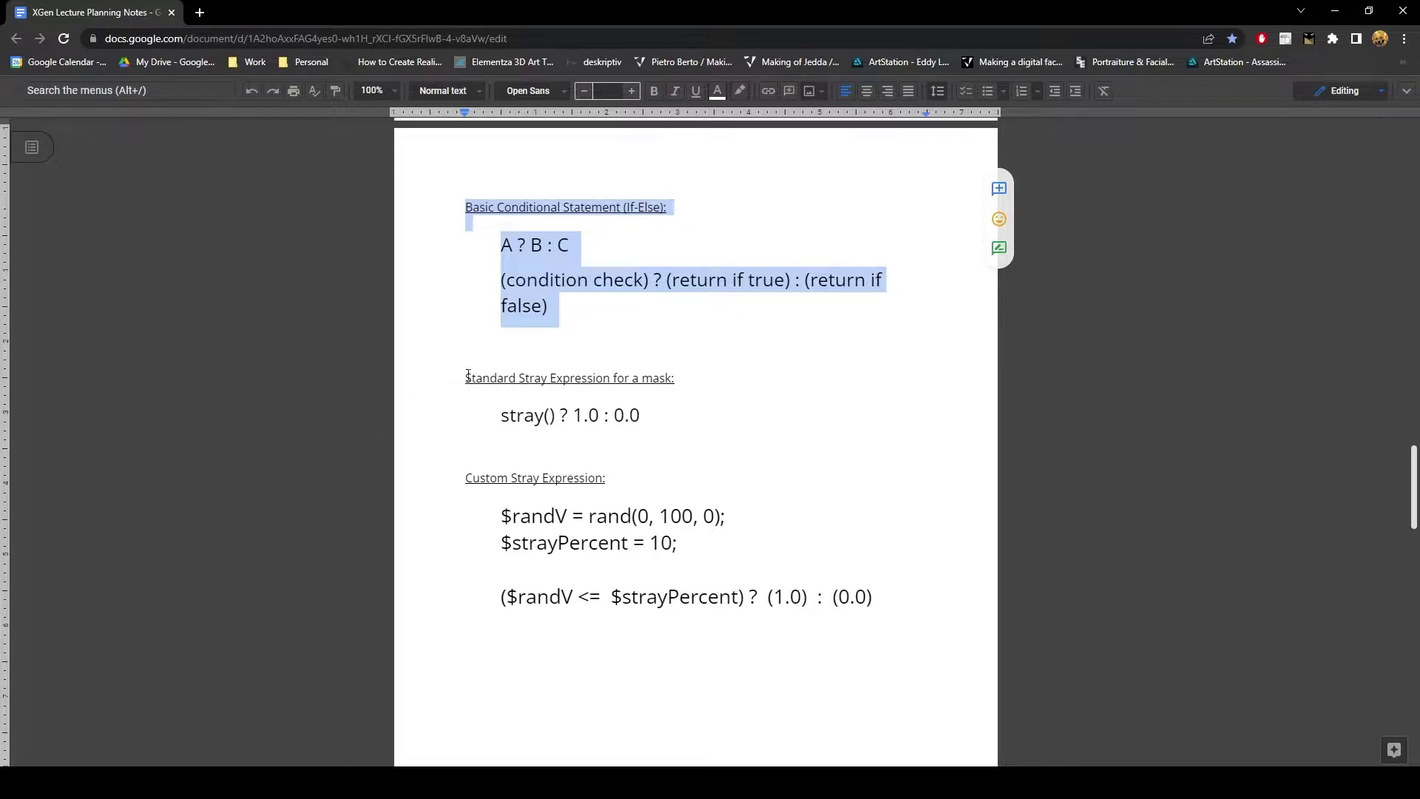
- Switch to the XGen Lecture Planning Notes in Google Docs and examine the standard stray mask expression, its condition and its two return values
left_click_drag(466, 373, 470, 406)
left_click(577, 421)
left_click_drag(559, 416, 452, 416)
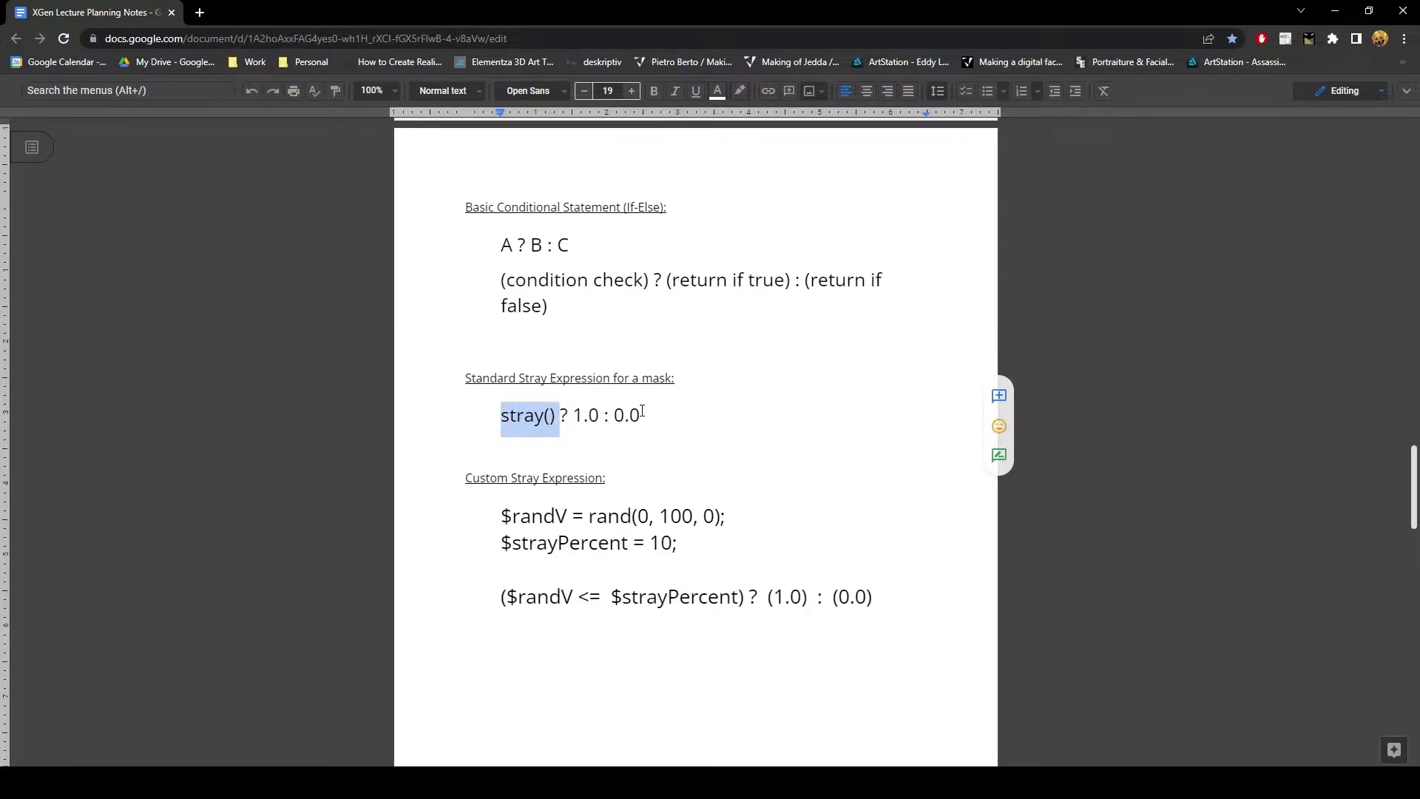
left_click(558, 414)
left_click_drag(571, 415, 647, 416)
left_click(466, 488)
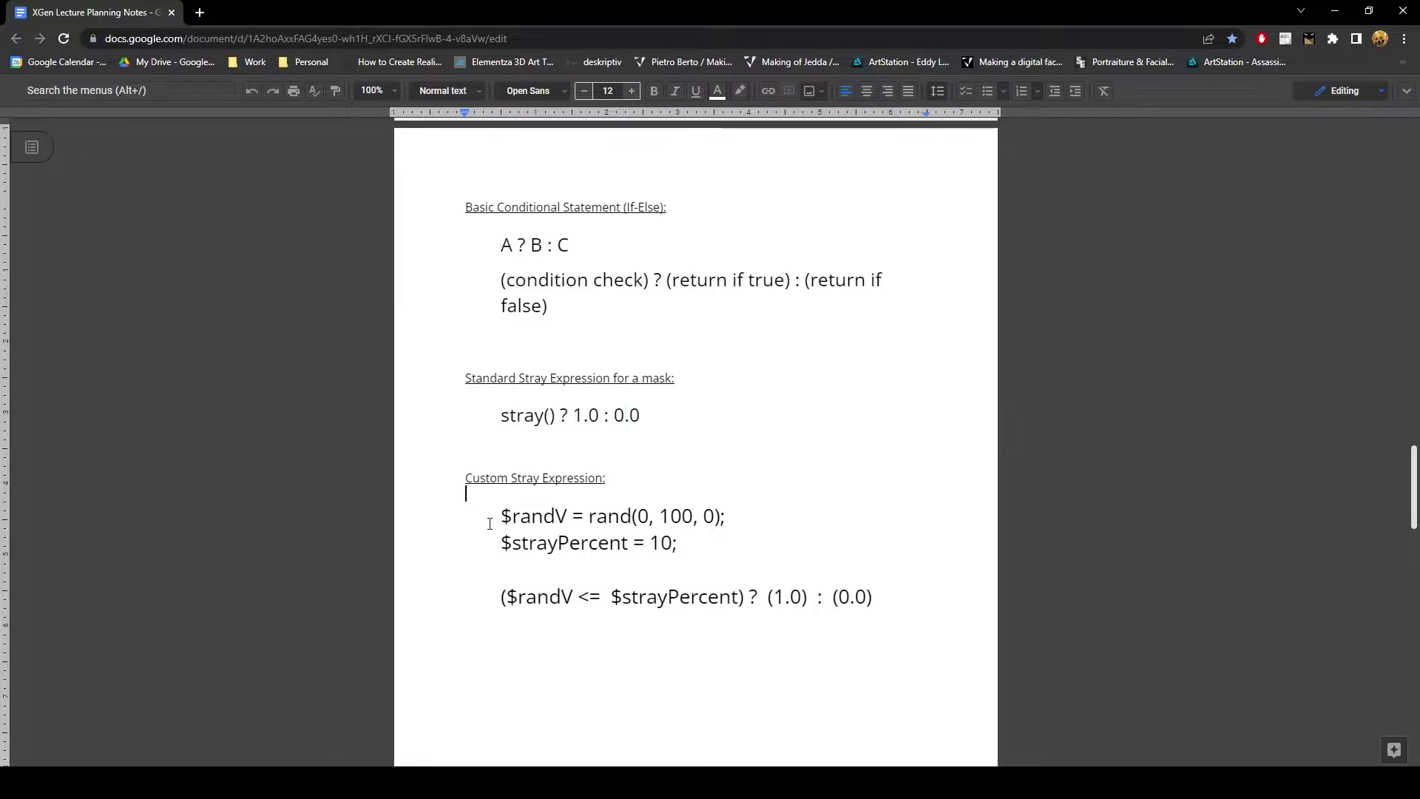
scroll(488, 443, "down", 1)
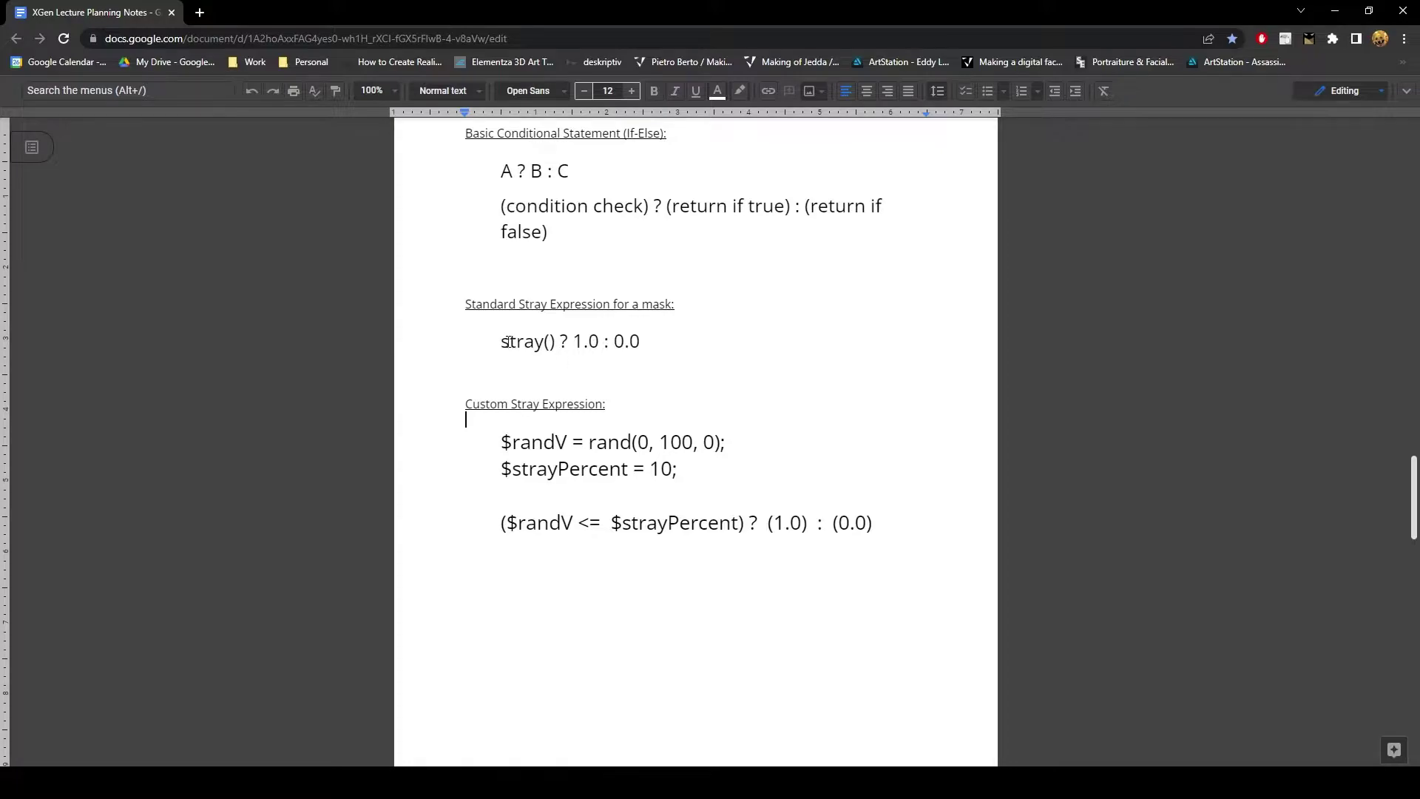
left_click_drag(494, 341, 663, 344)
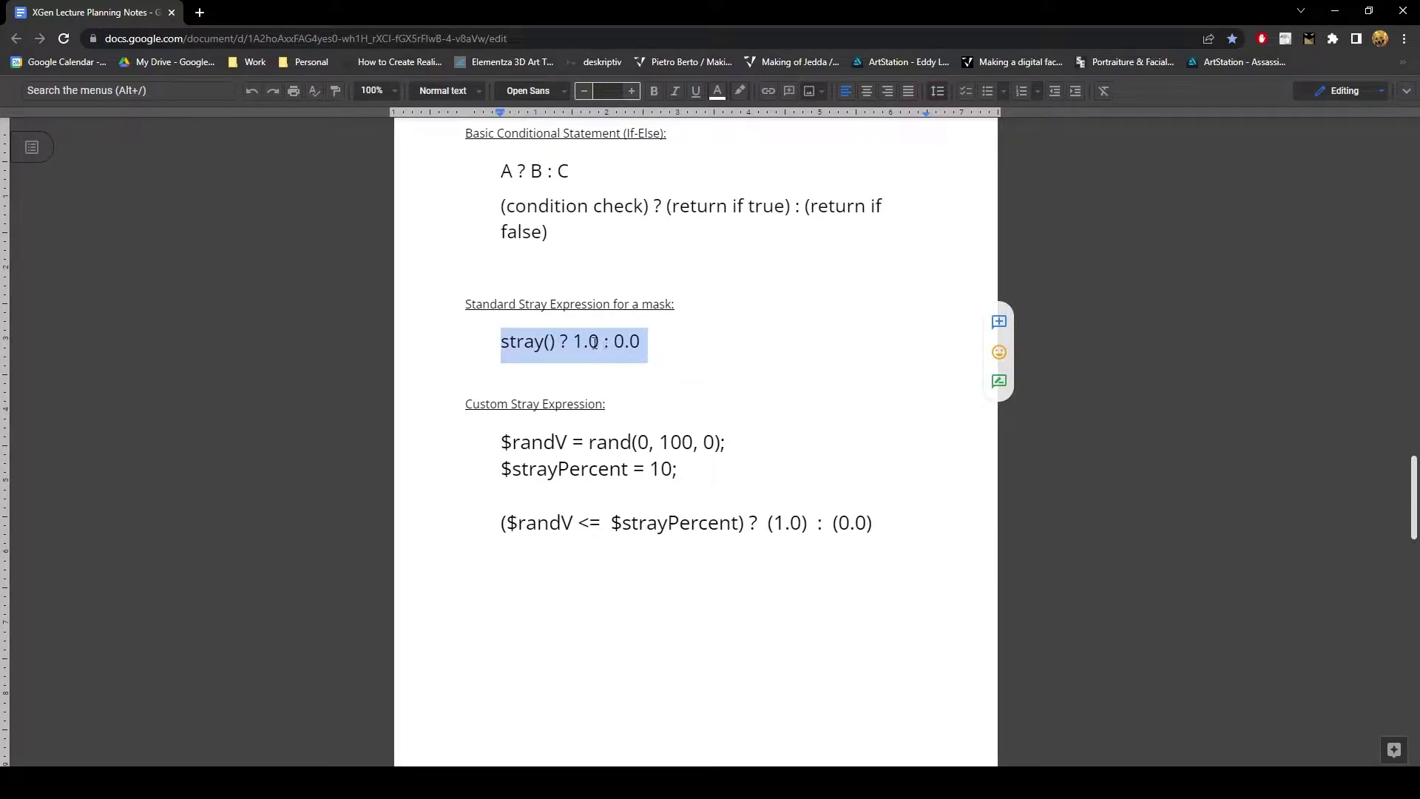
left_click_drag(560, 342, 474, 337)
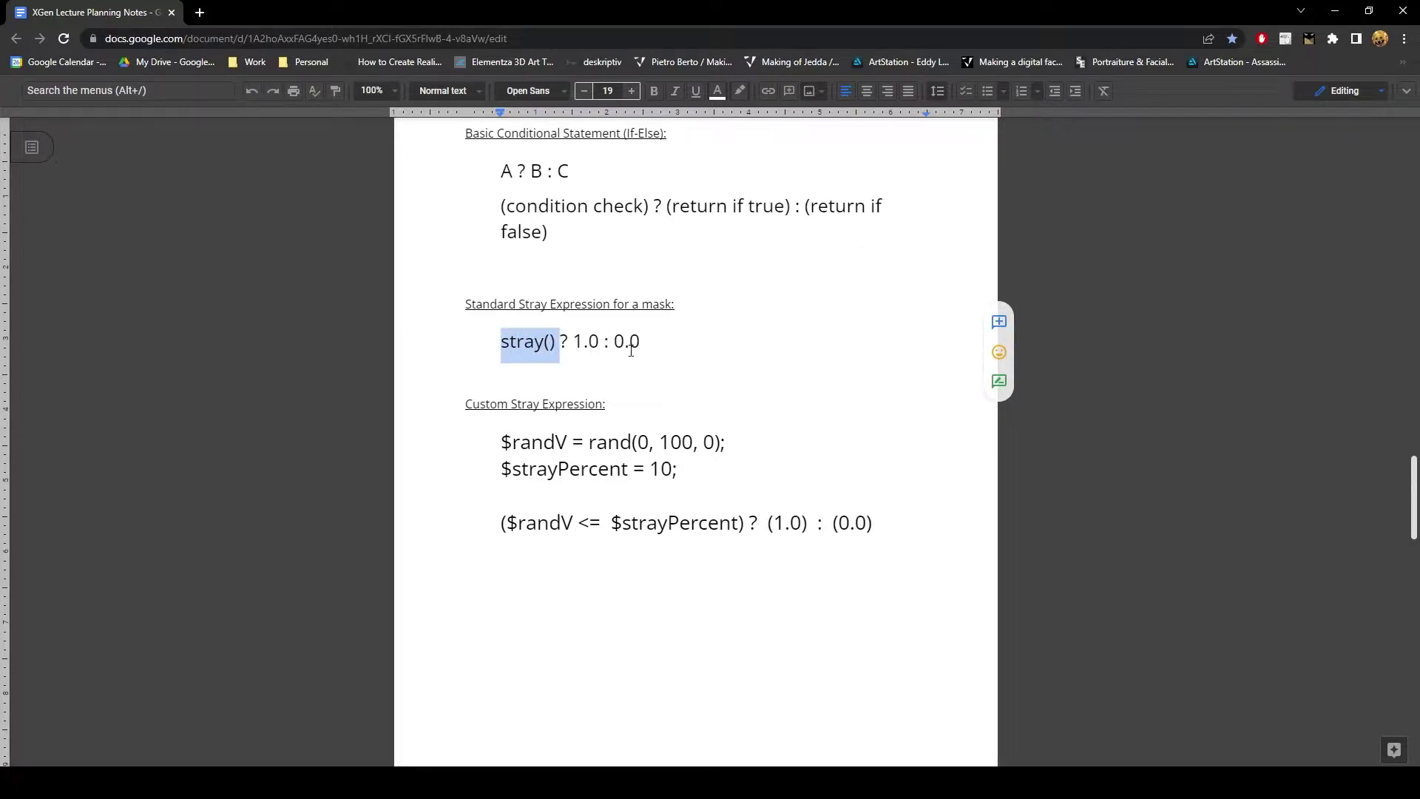
scroll(562, 325, "down", 1)
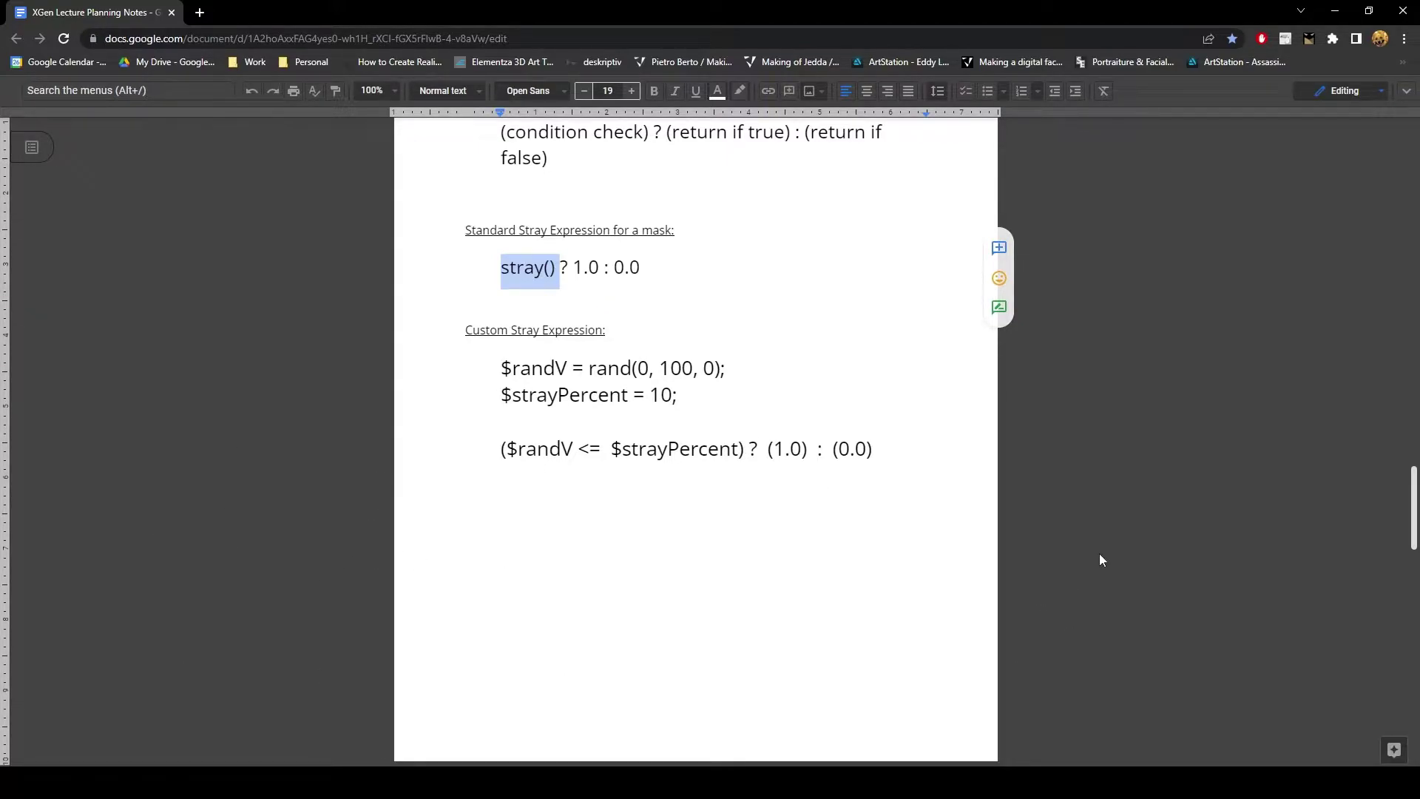
left_click_drag(534, 268, 474, 278)
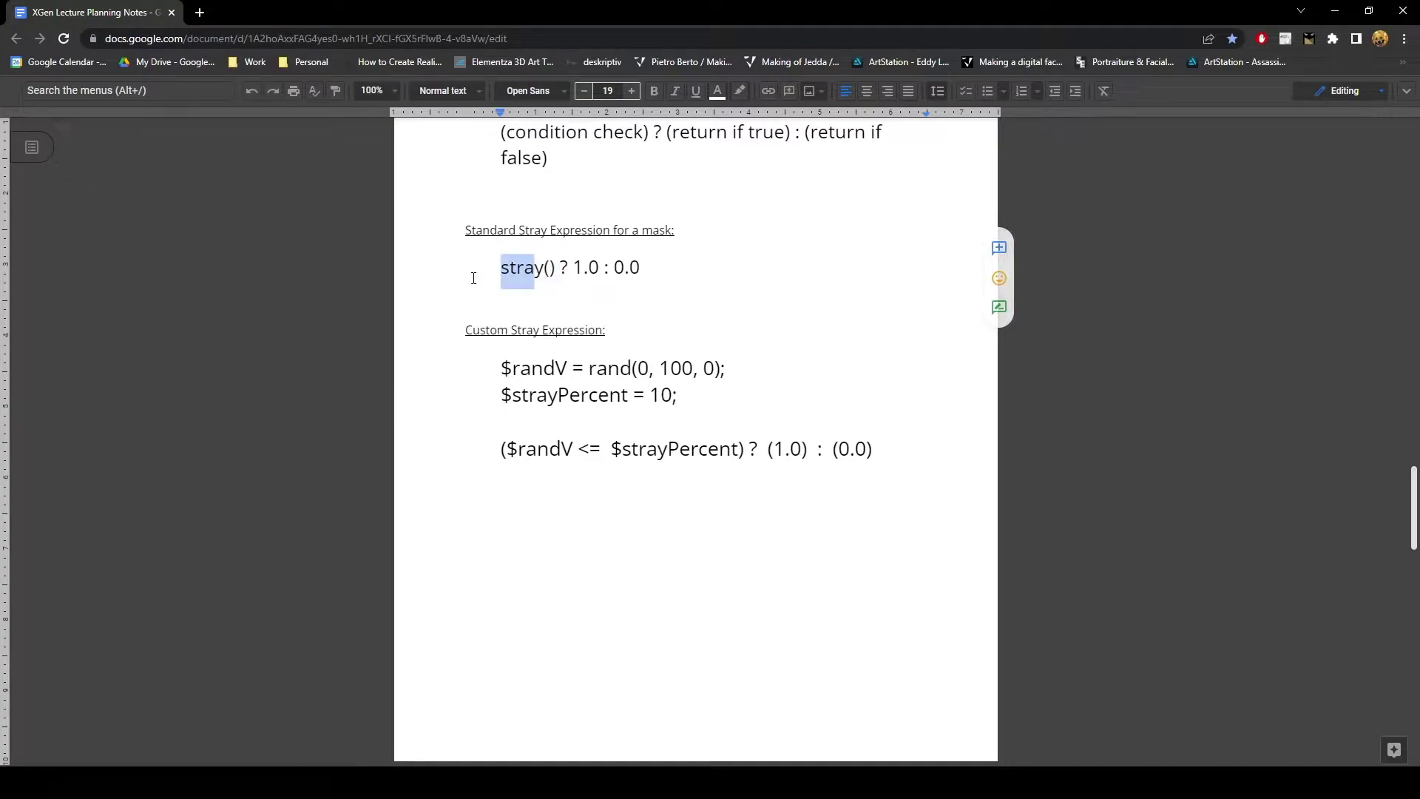
- Examine the custom stray expression in the notes, focusing on the $randV line and the arguments of its rand function
left_click_drag(501, 368, 910, 437)
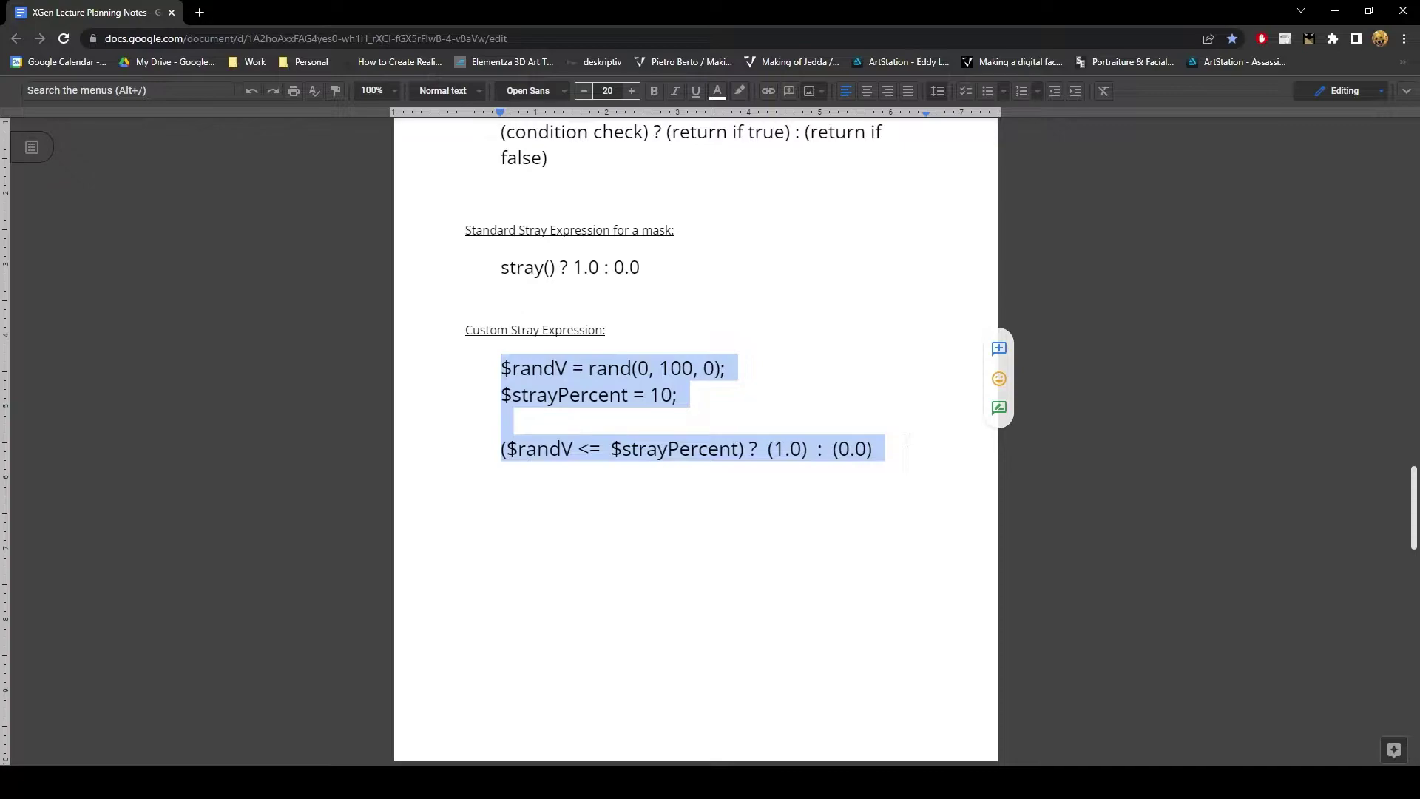
left_click(614, 405)
left_click_drag(489, 366, 721, 368)
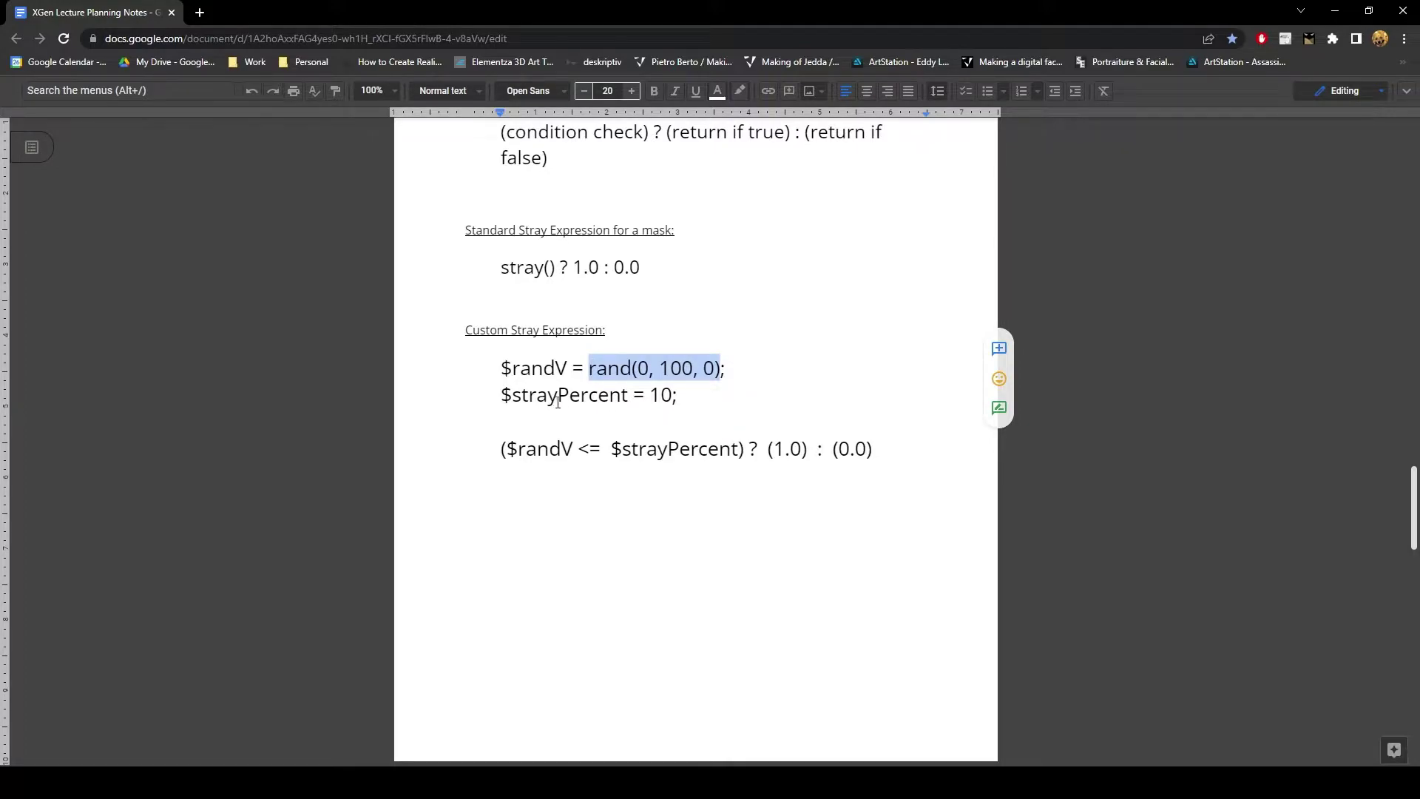
left_click_drag(490, 369, 734, 368)
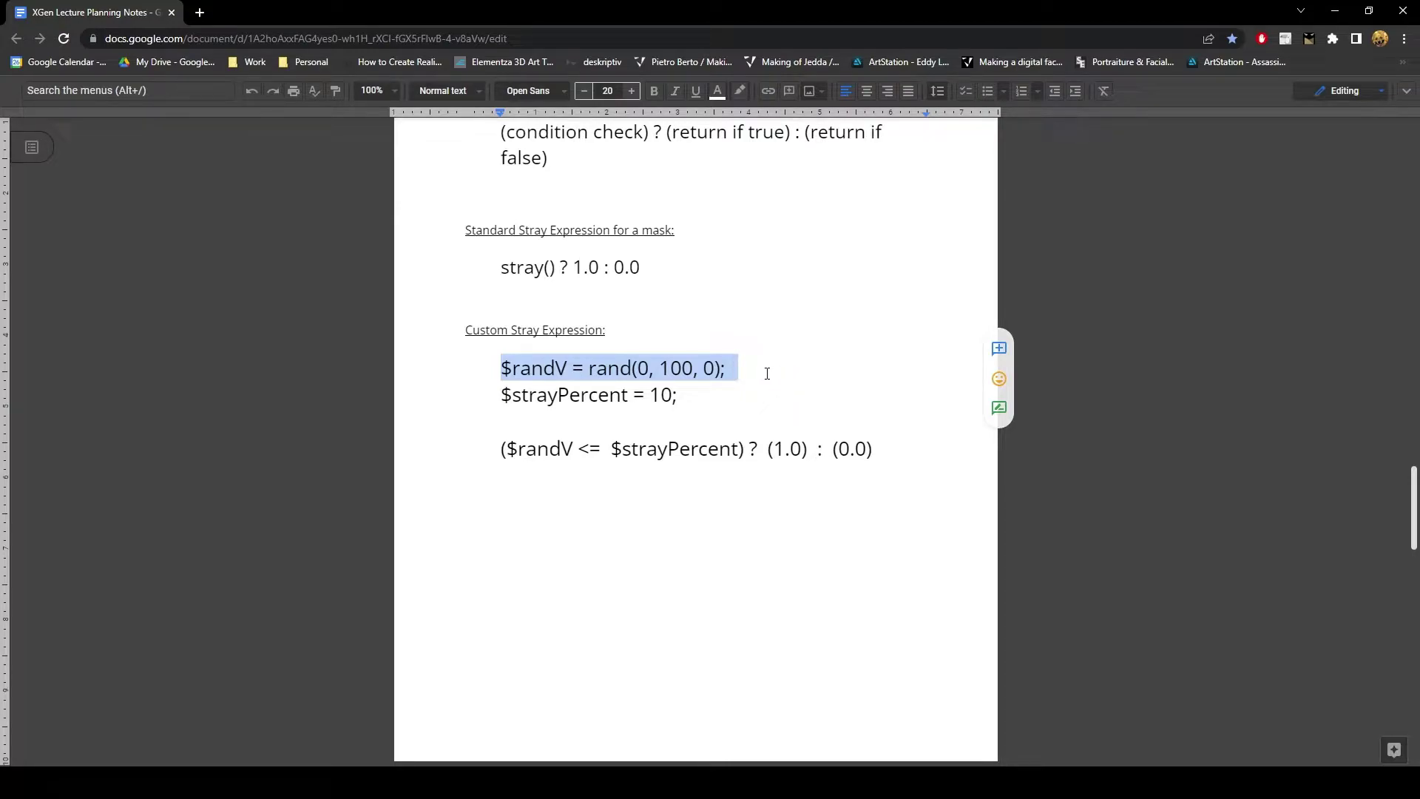
left_click(721, 370, "shift")
left_click_drag(590, 367, 631, 367)
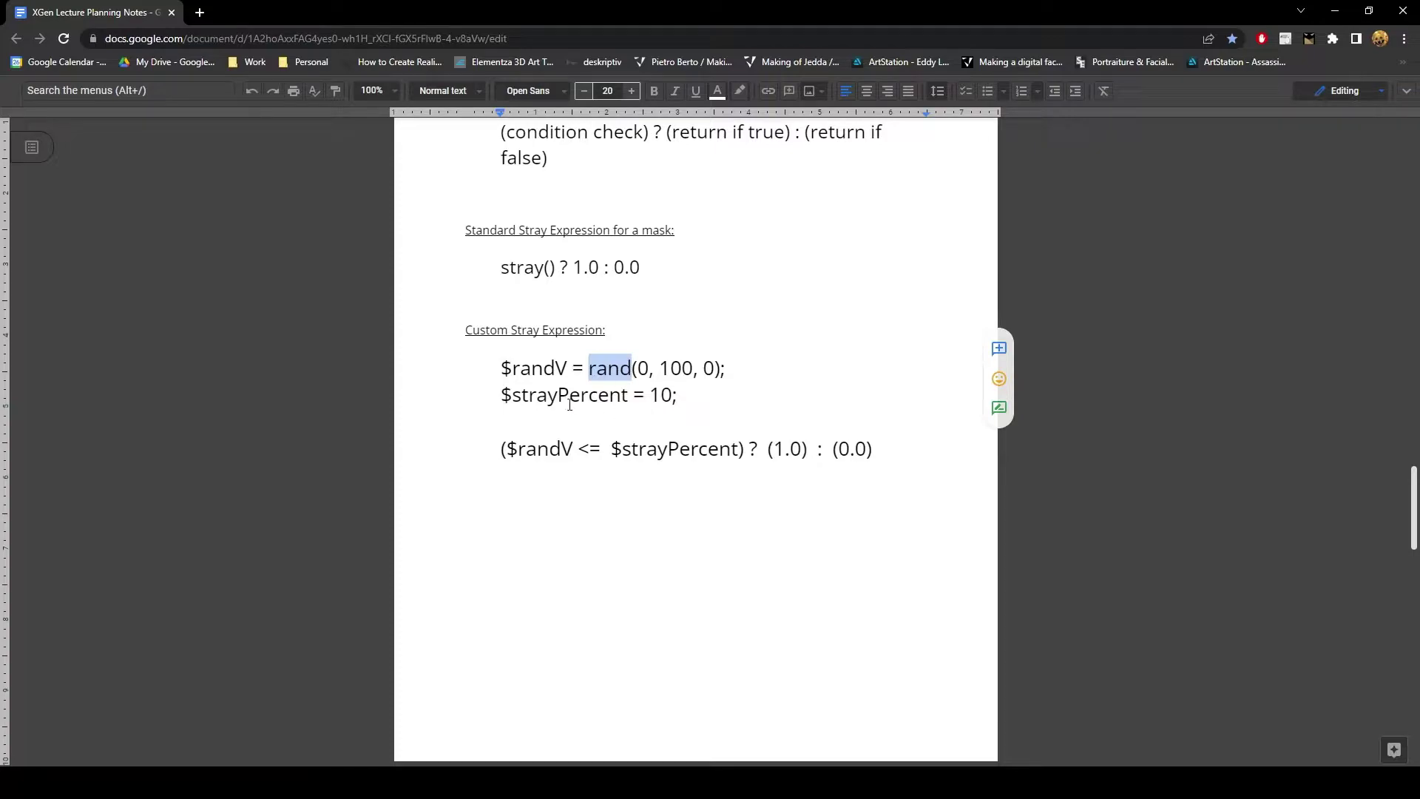
left_click(589, 367)
double_click(643, 367)
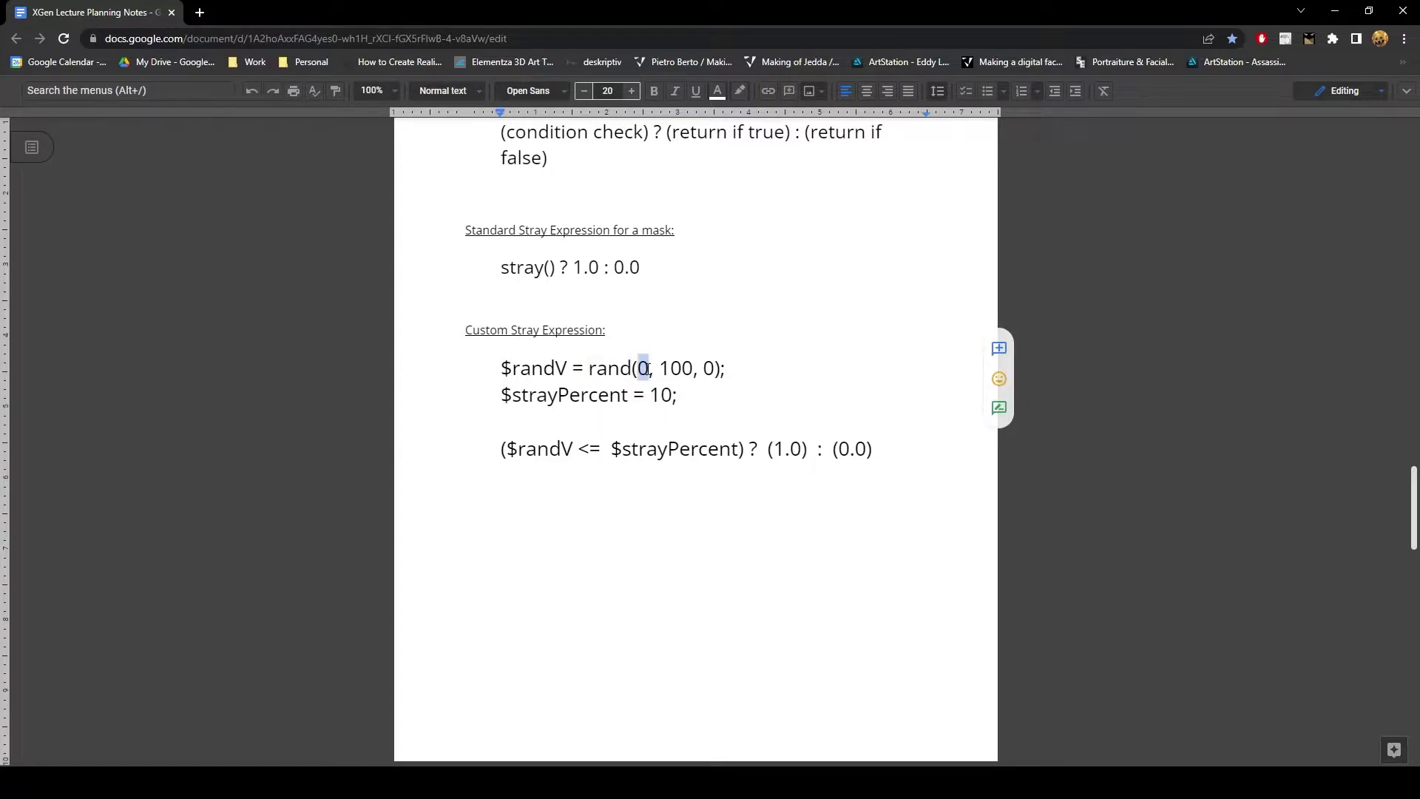
left_click_drag(665, 368, 693, 372)
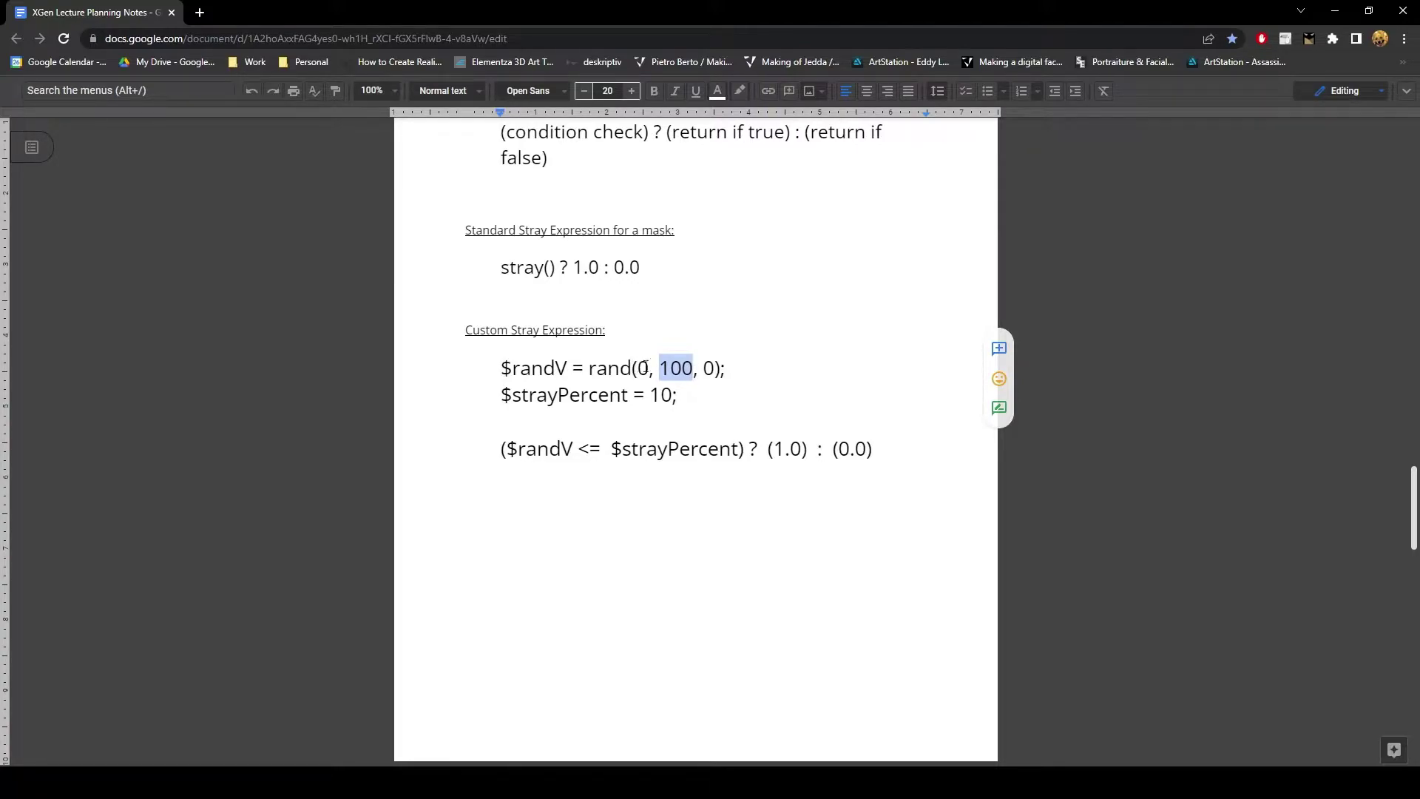
left_click_drag(638, 367, 649, 369)
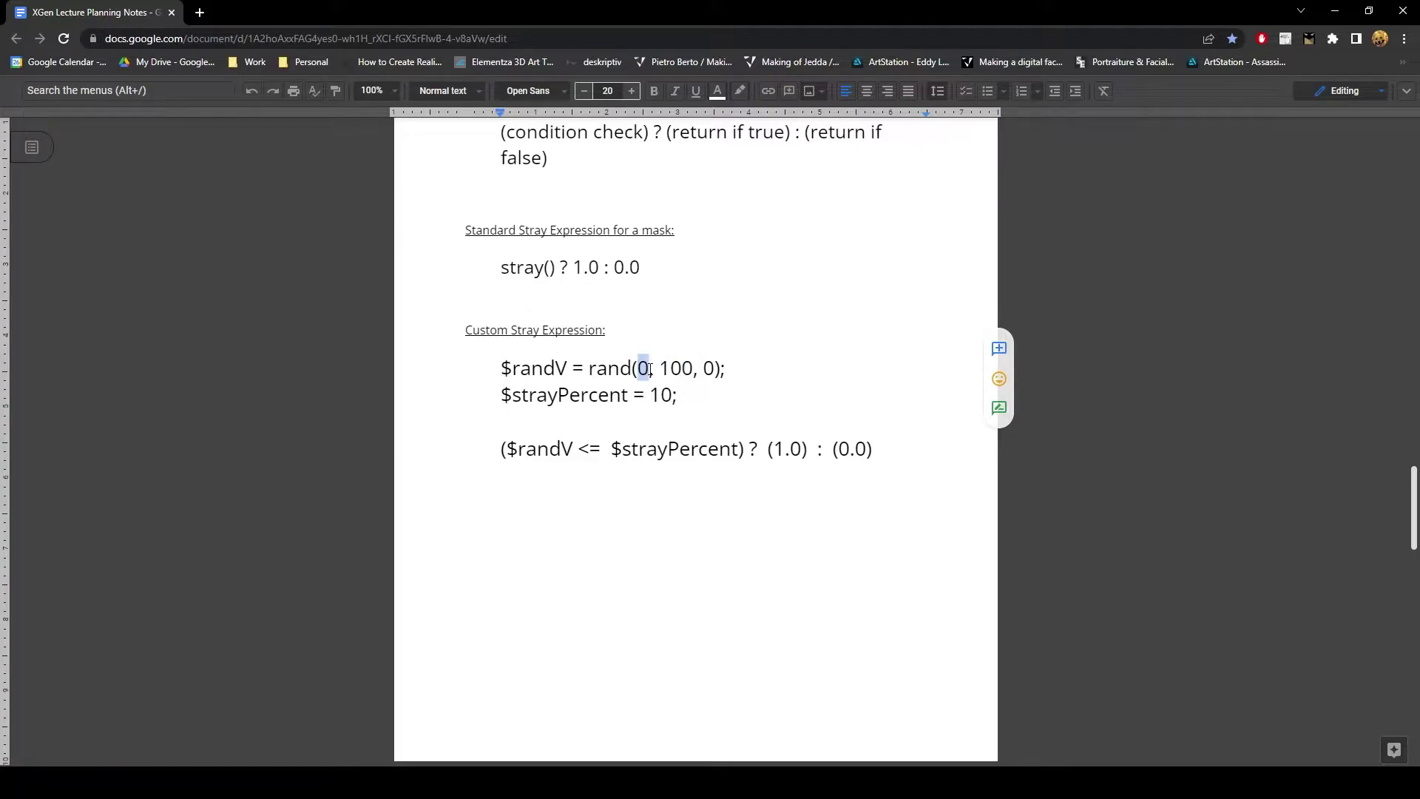
left_click(634, 368)
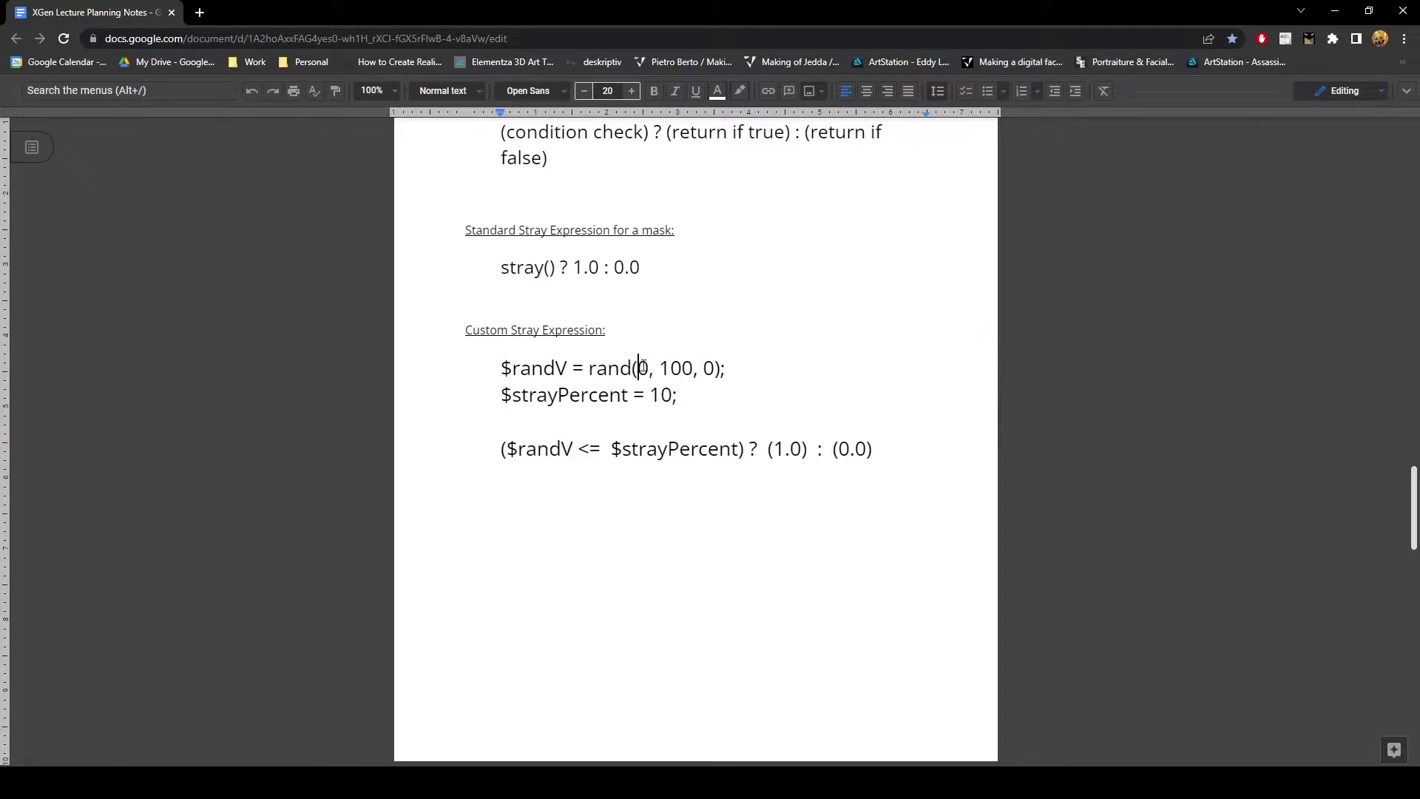
left_click_drag(634, 368, 650, 368)
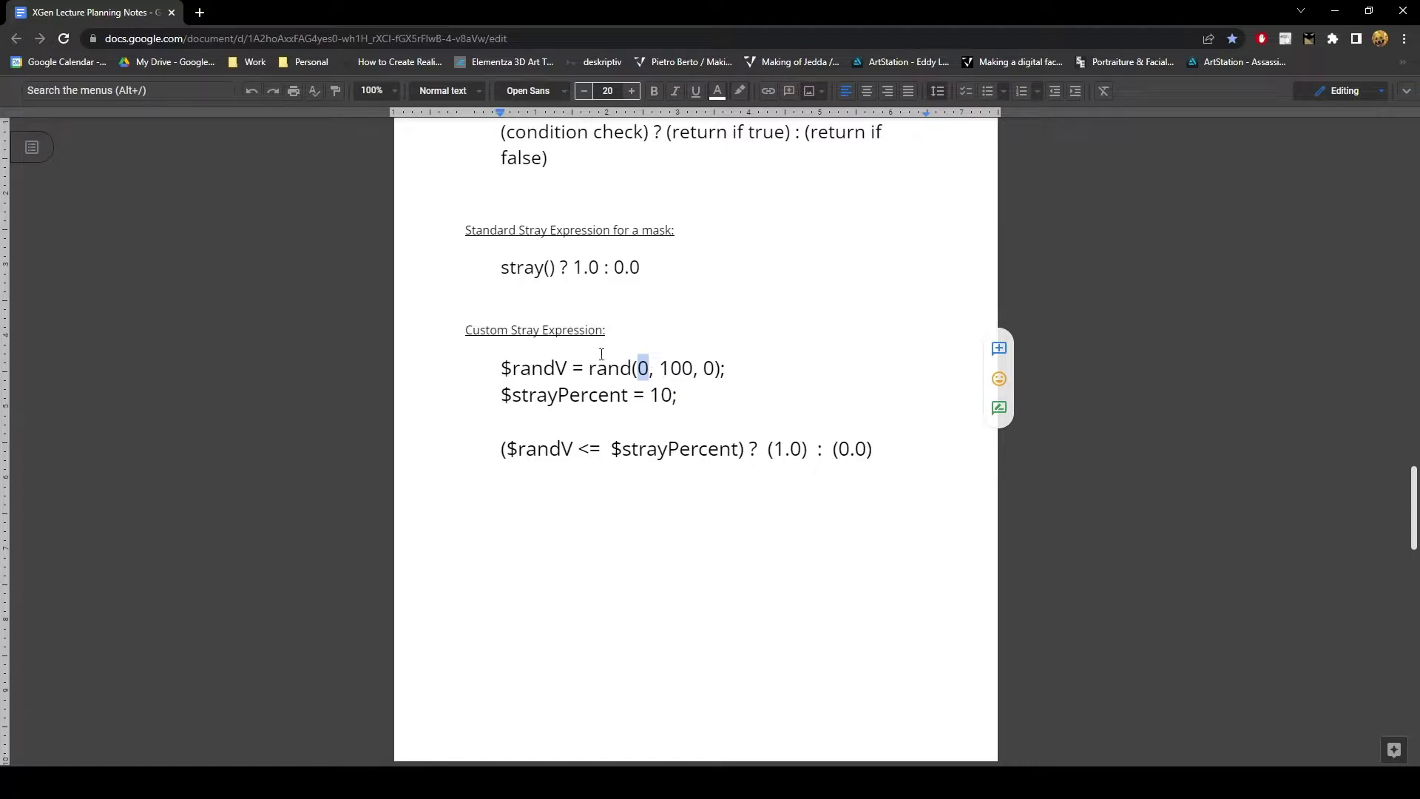
left_click_drag(584, 367, 633, 367)
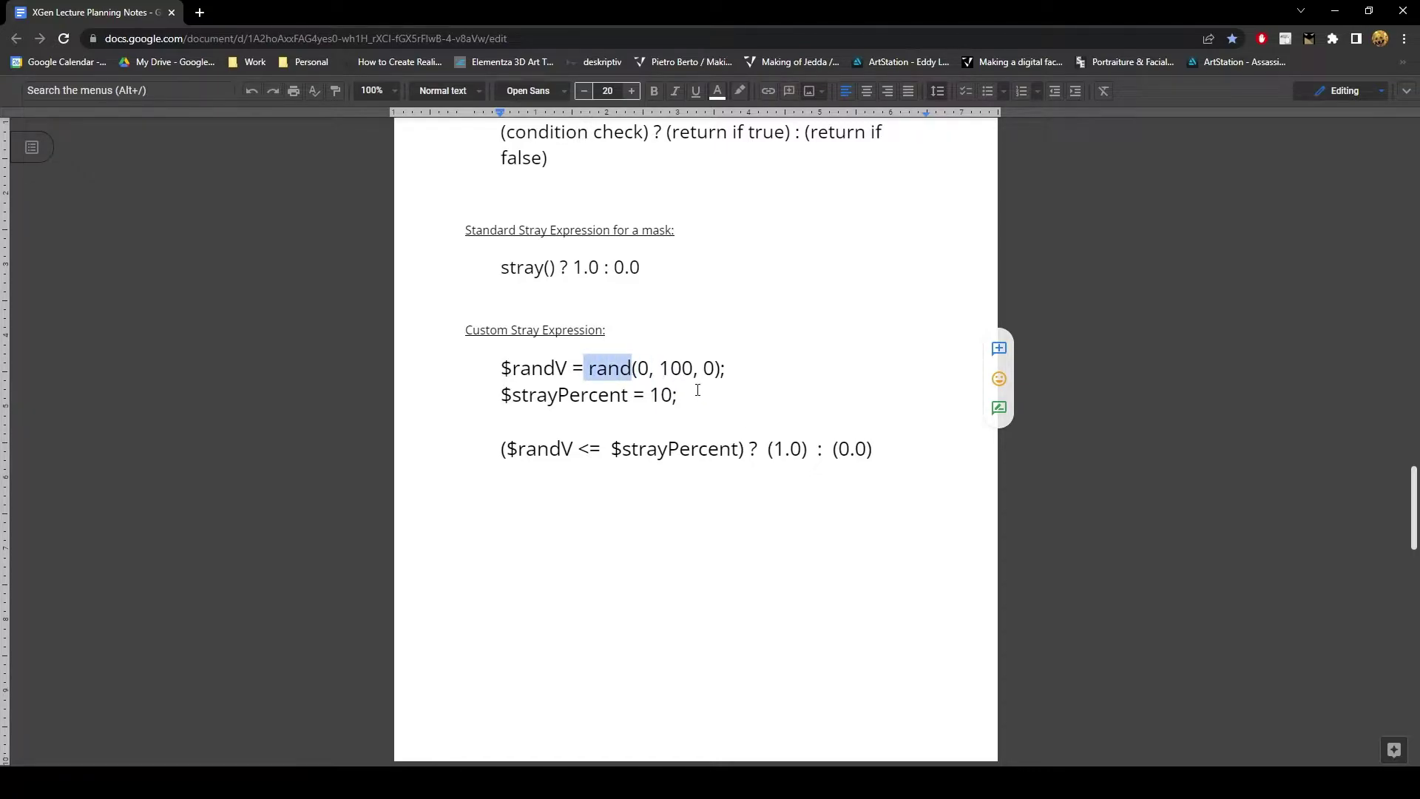
left_click(697, 390)
left_click_drag(590, 369, 693, 367)
left_click(592, 370)
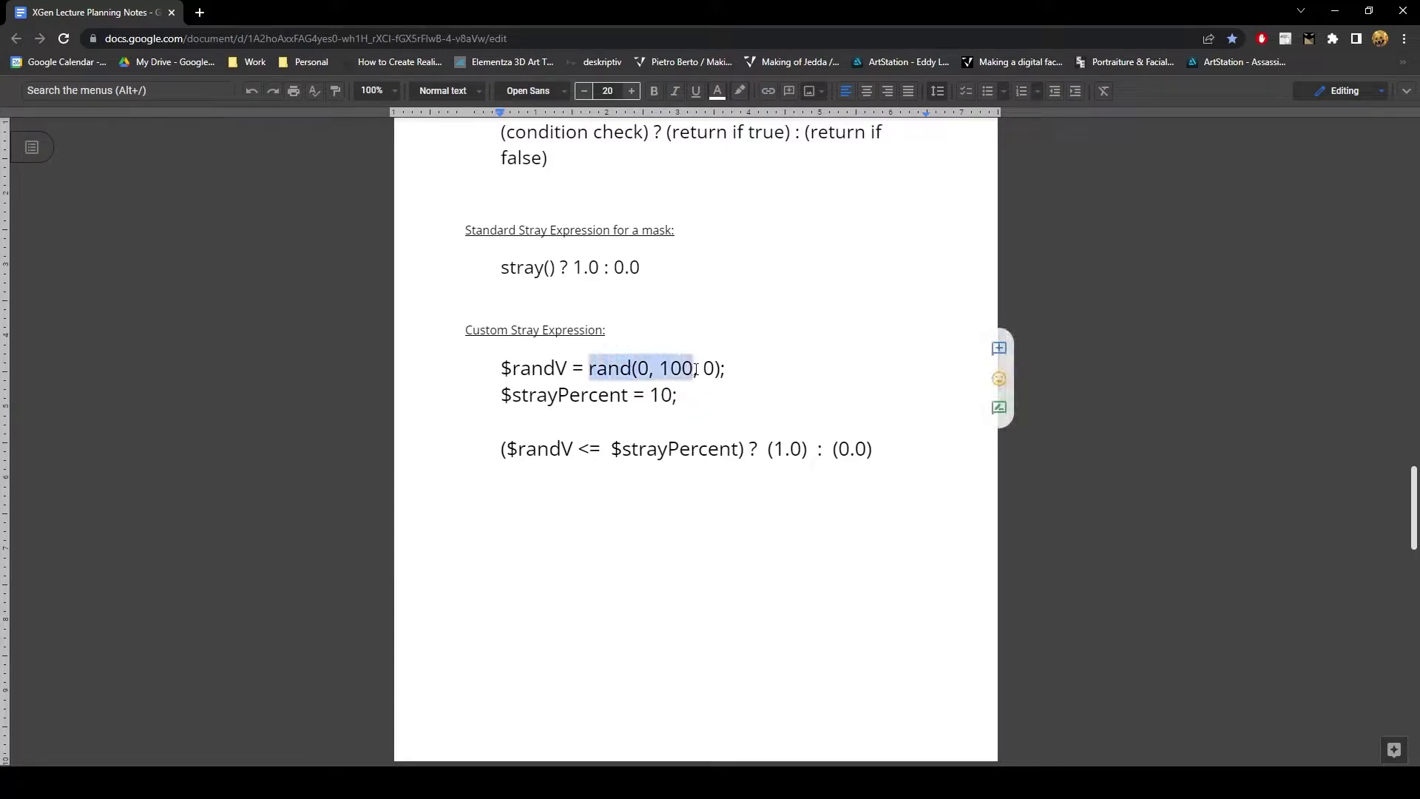
left_click(591, 372)
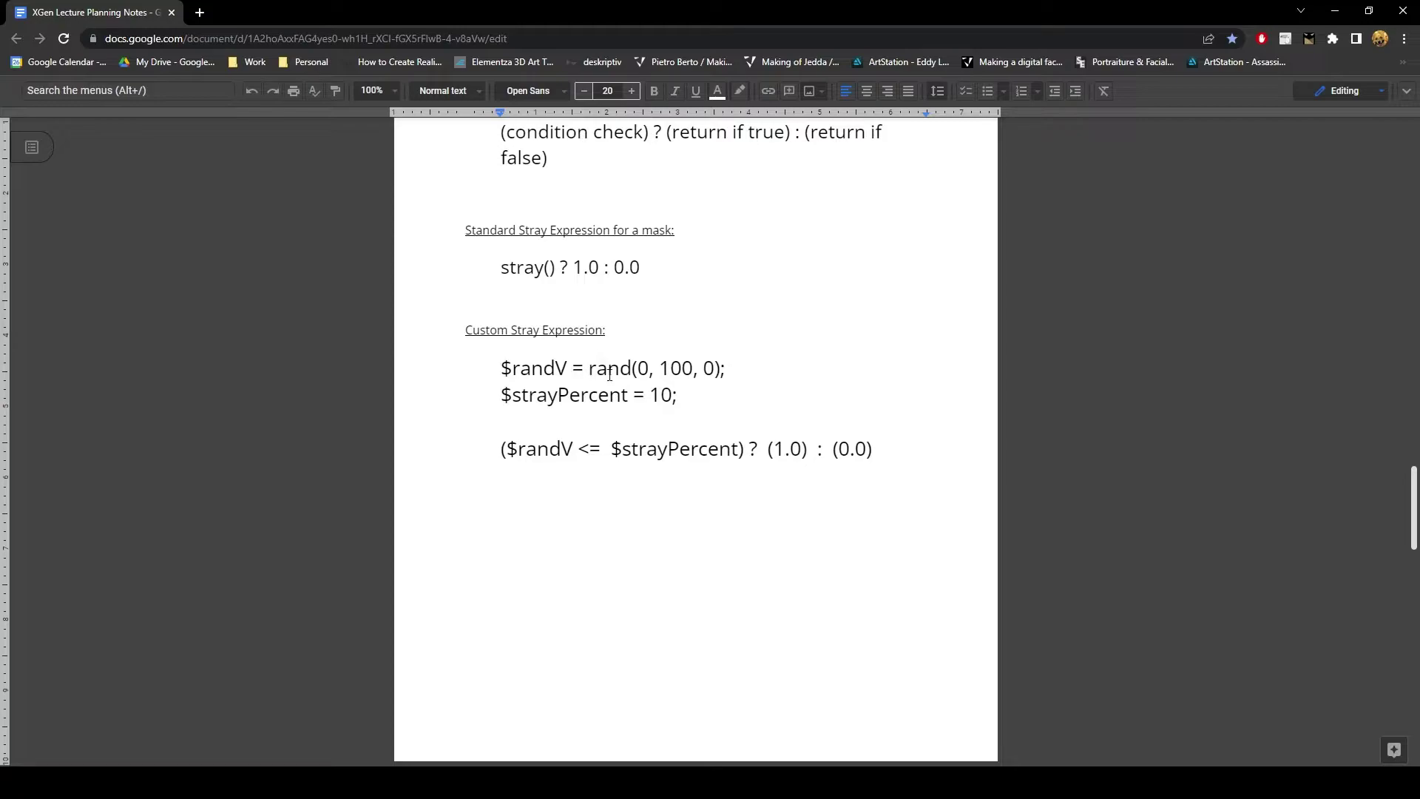
left_click_drag(769, 369, 426, 366)
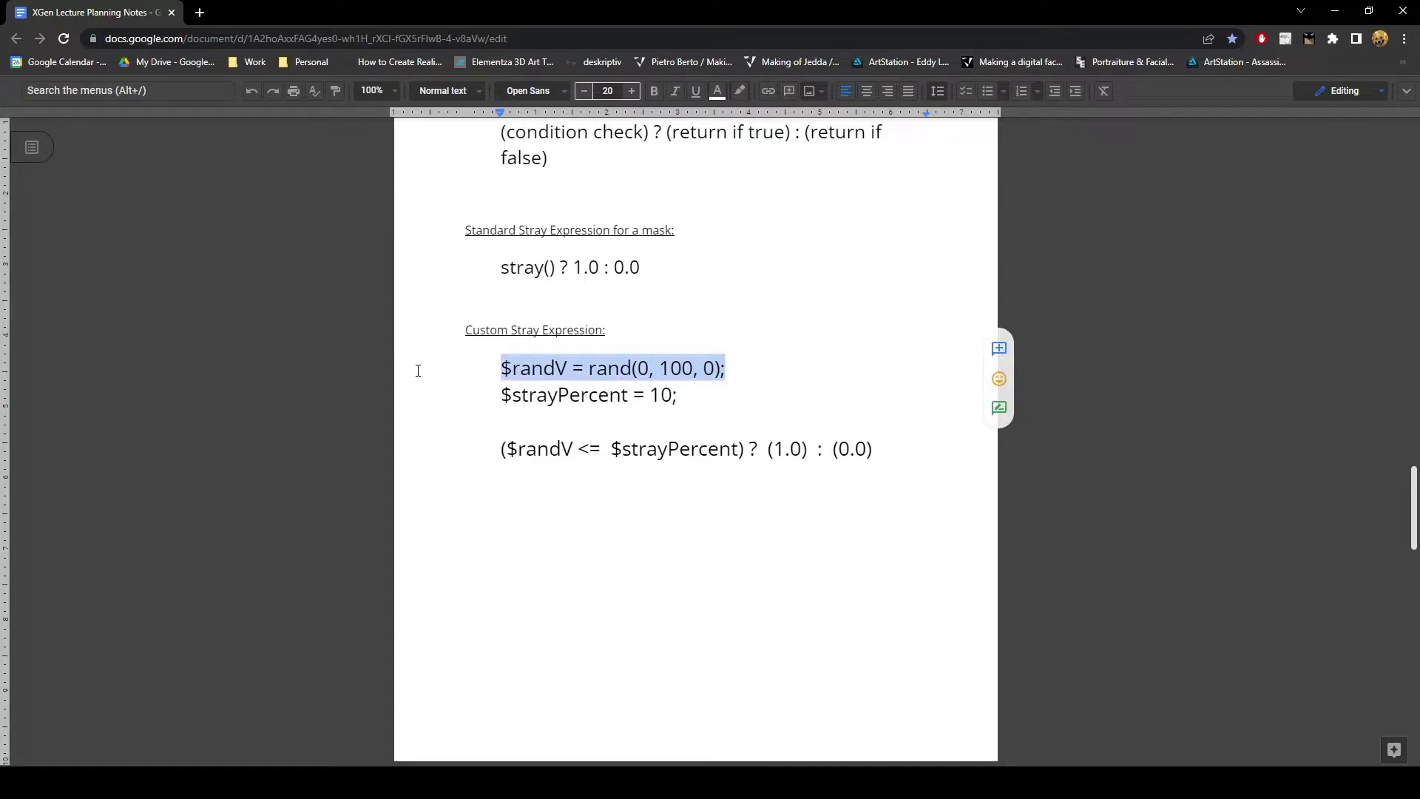
- Examine the $strayPercent = 10 line in the notes and how the condition compares $randV with $strayPercent
left_click(657, 381)
left_click_drag(686, 394, 450, 394)
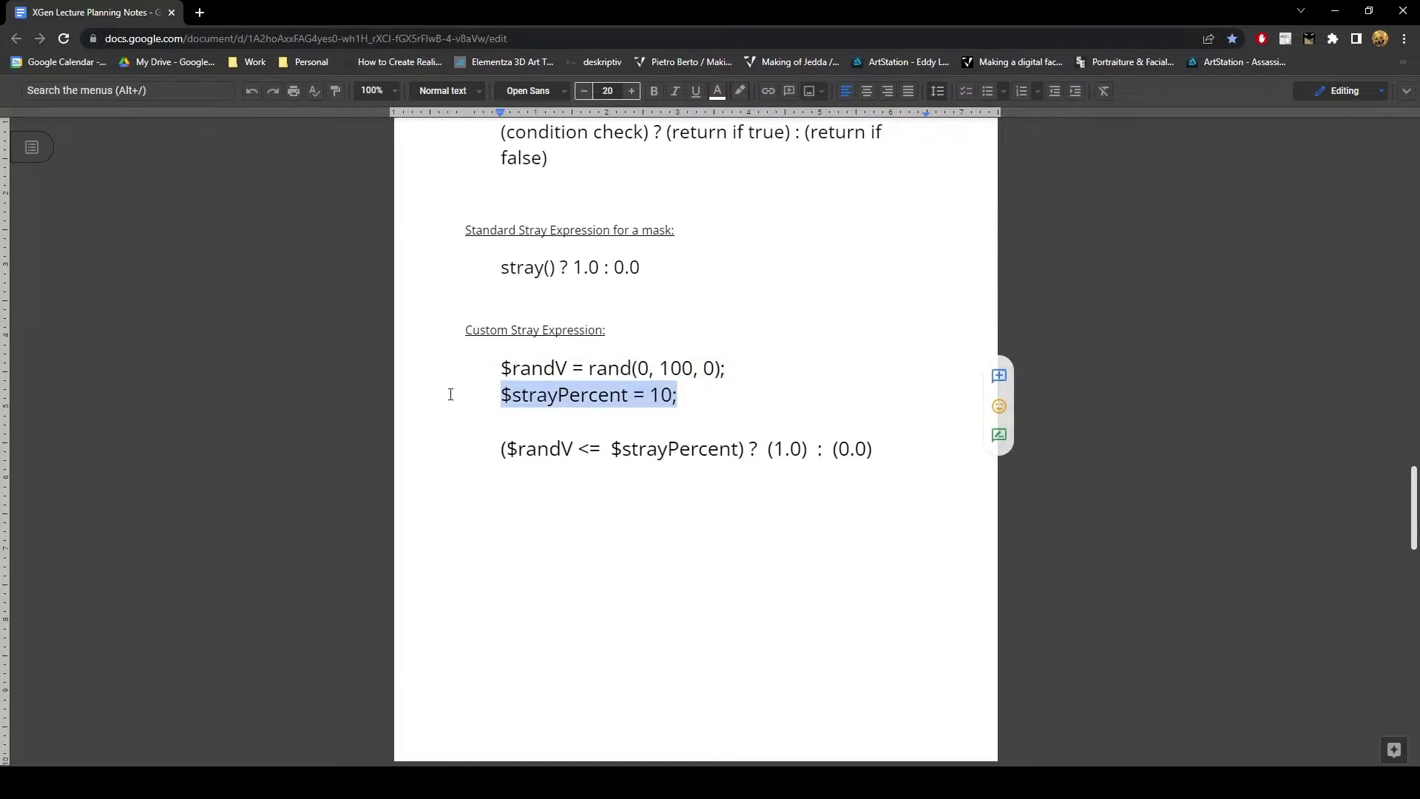
left_click(653, 397)
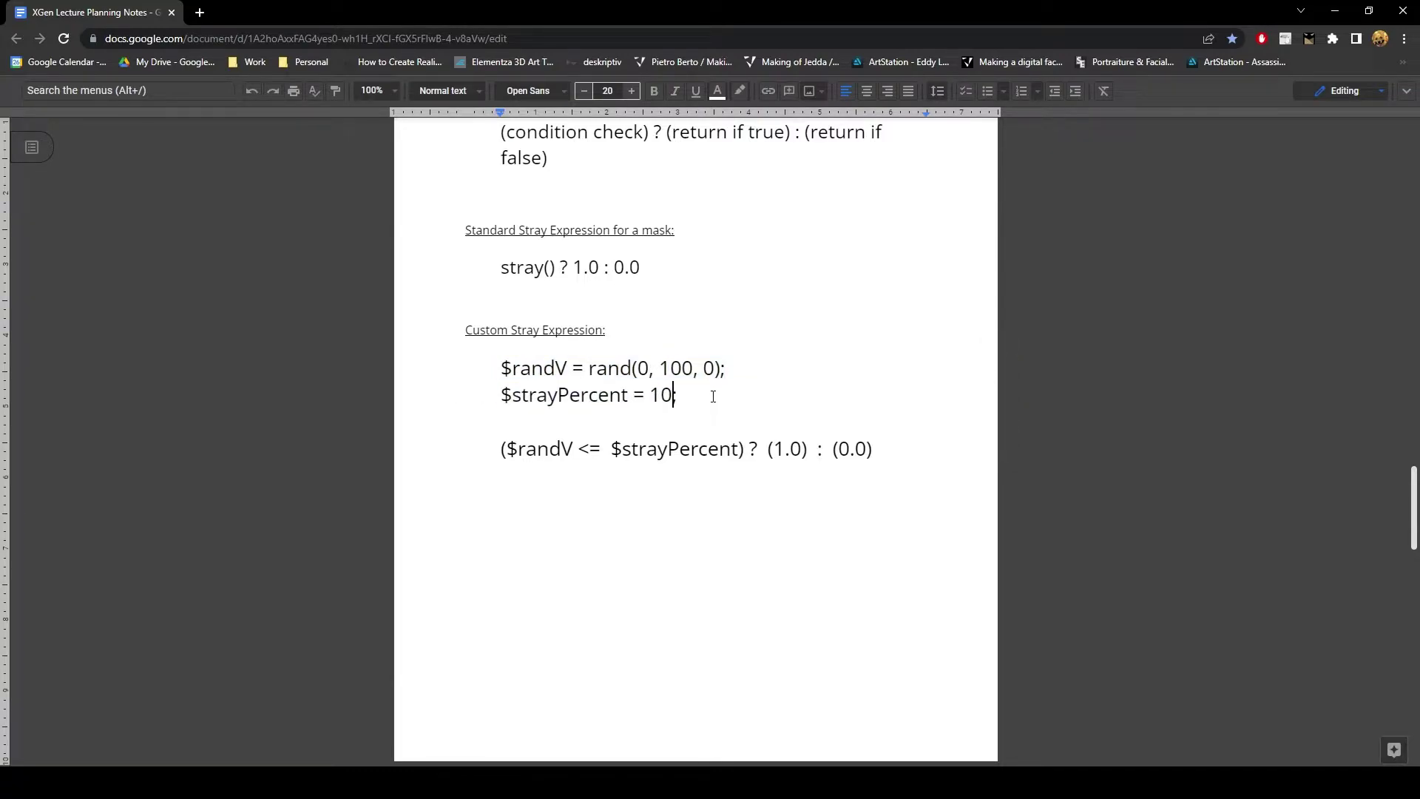
left_click_drag(690, 400, 590, 396)
left_click(525, 451)
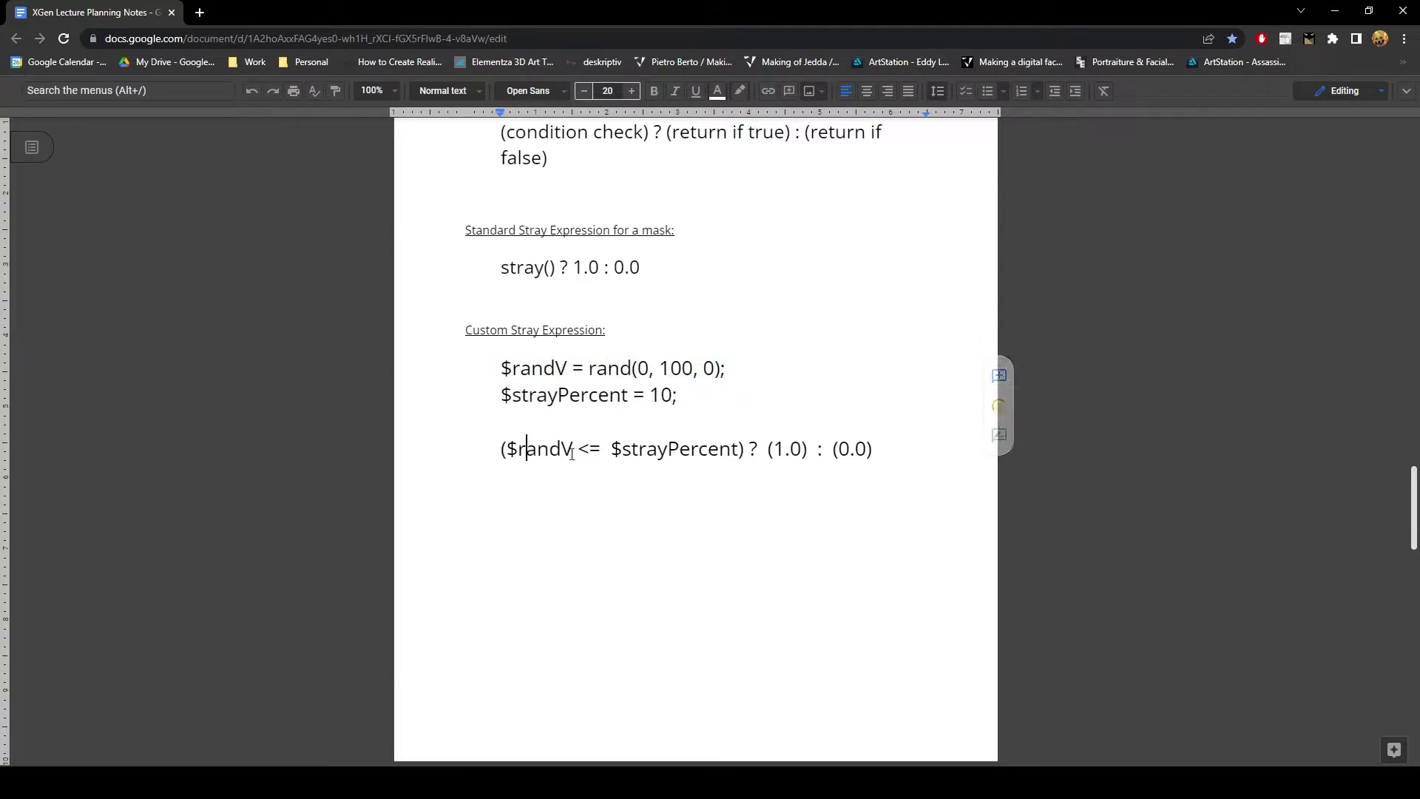
left_click_drag(498, 367, 763, 374)
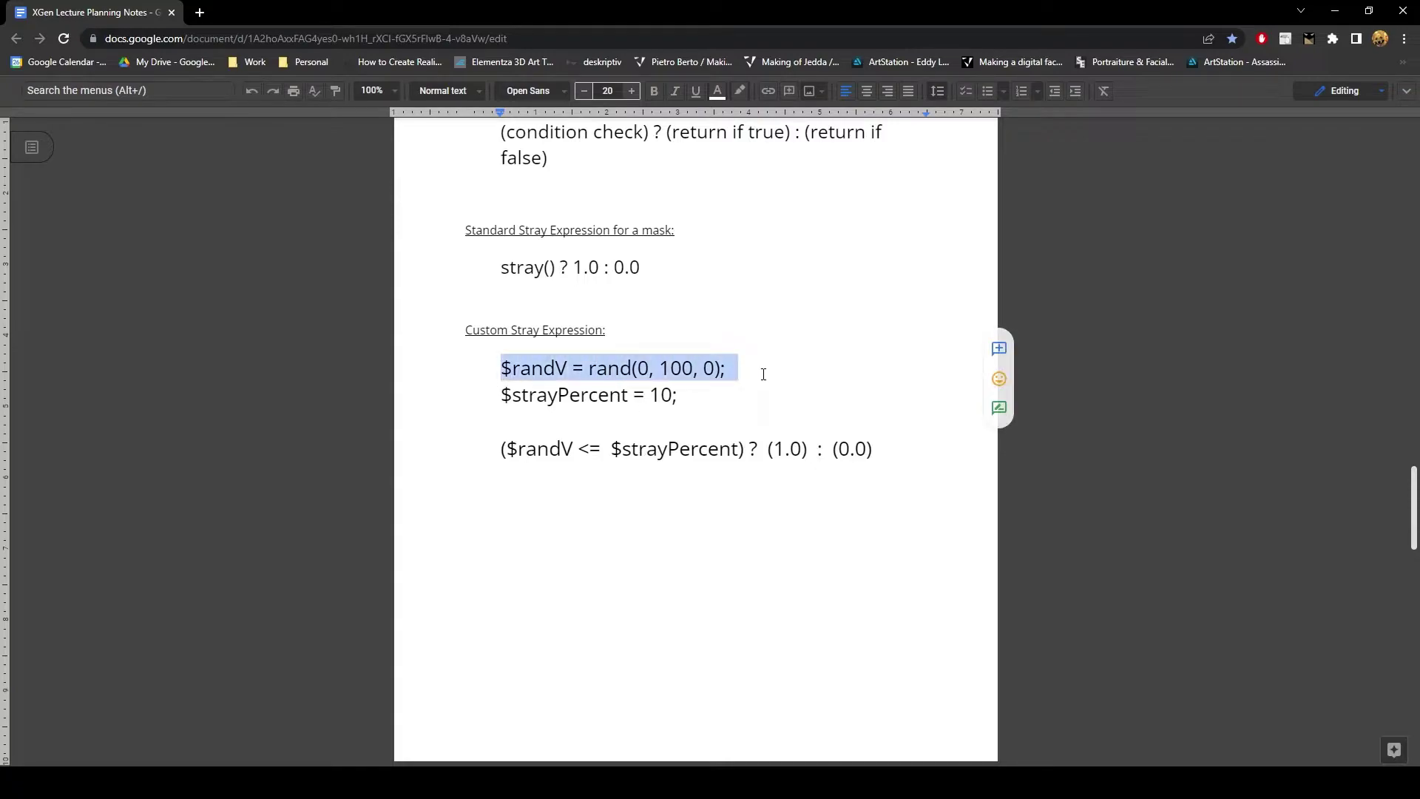
left_click(604, 451)
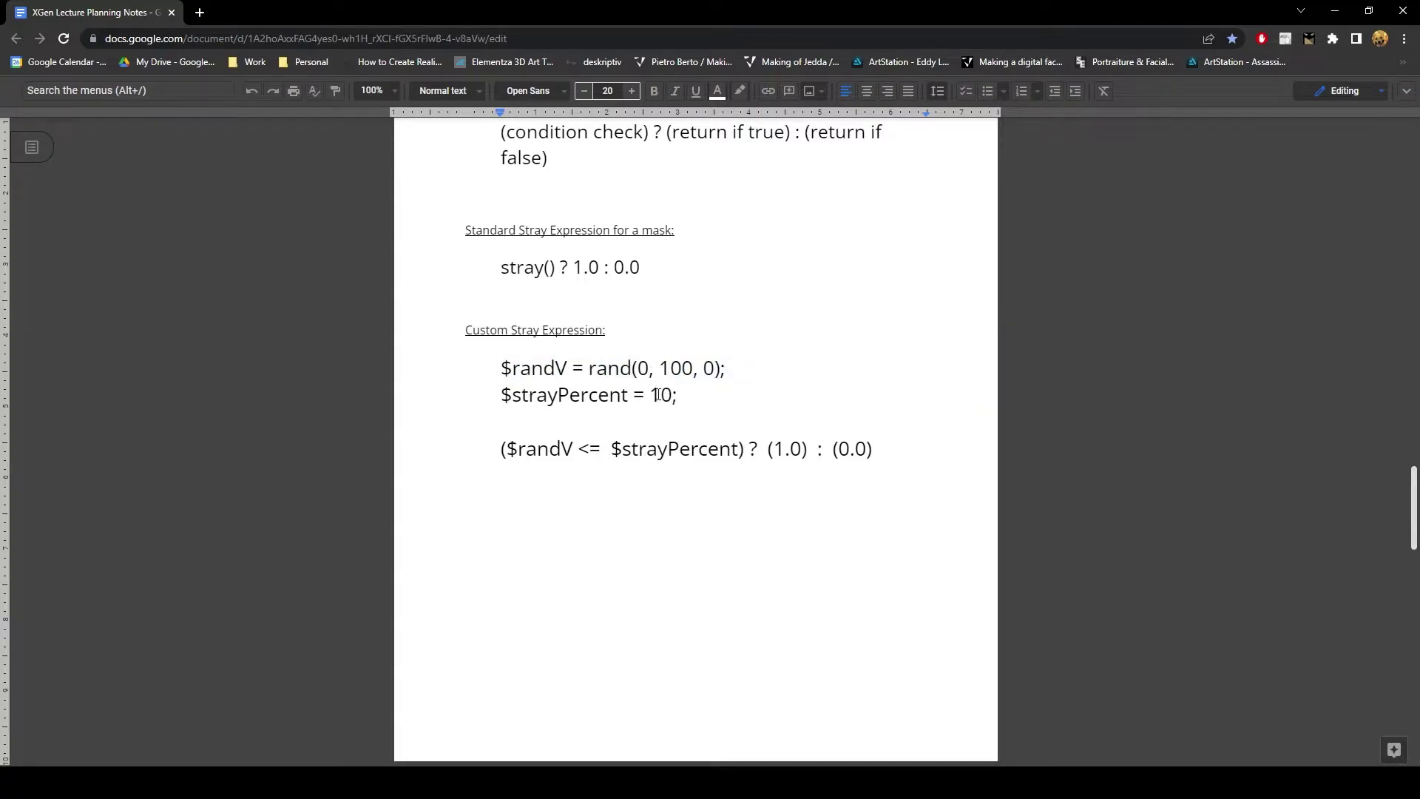
left_click_drag(610, 451, 718, 454)
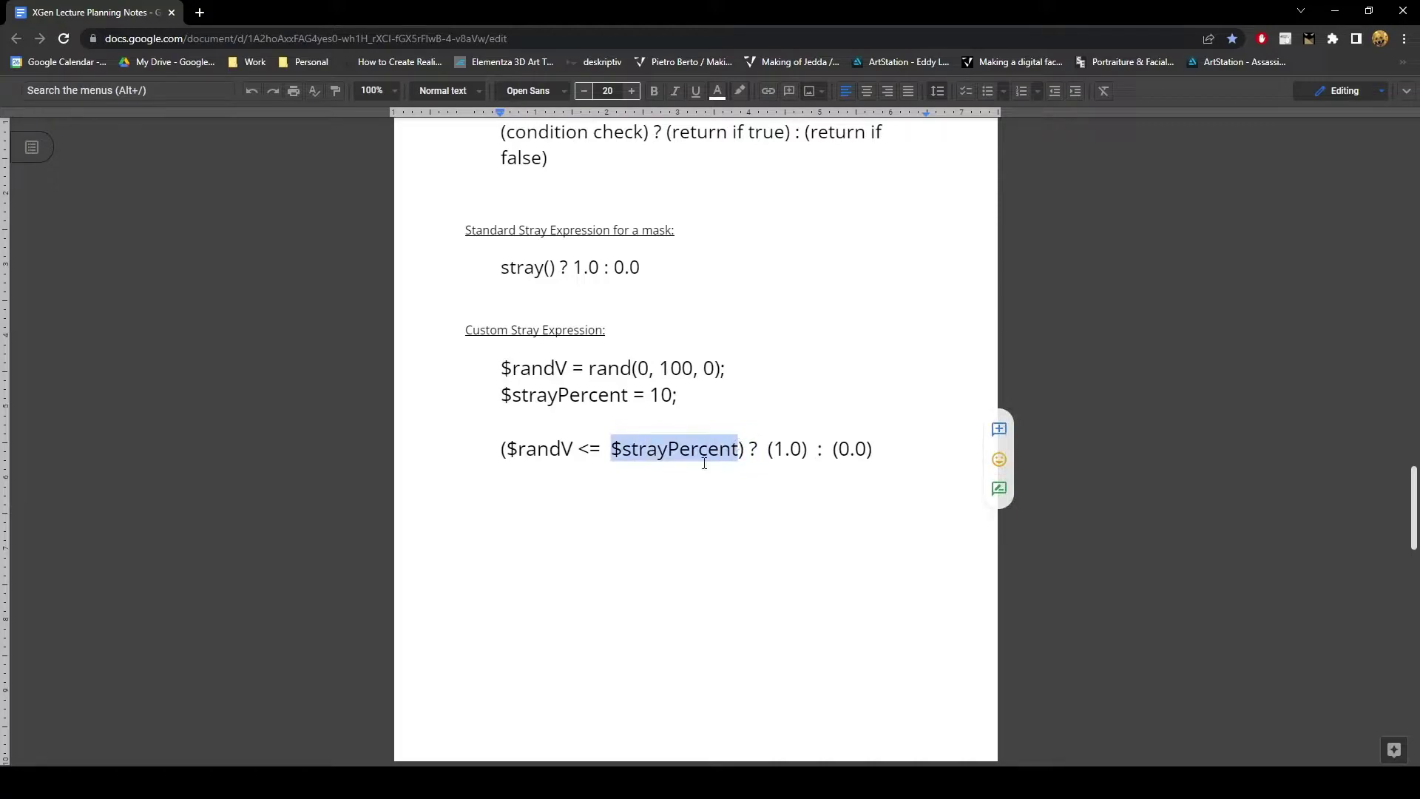
left_click_drag(579, 449, 507, 451)
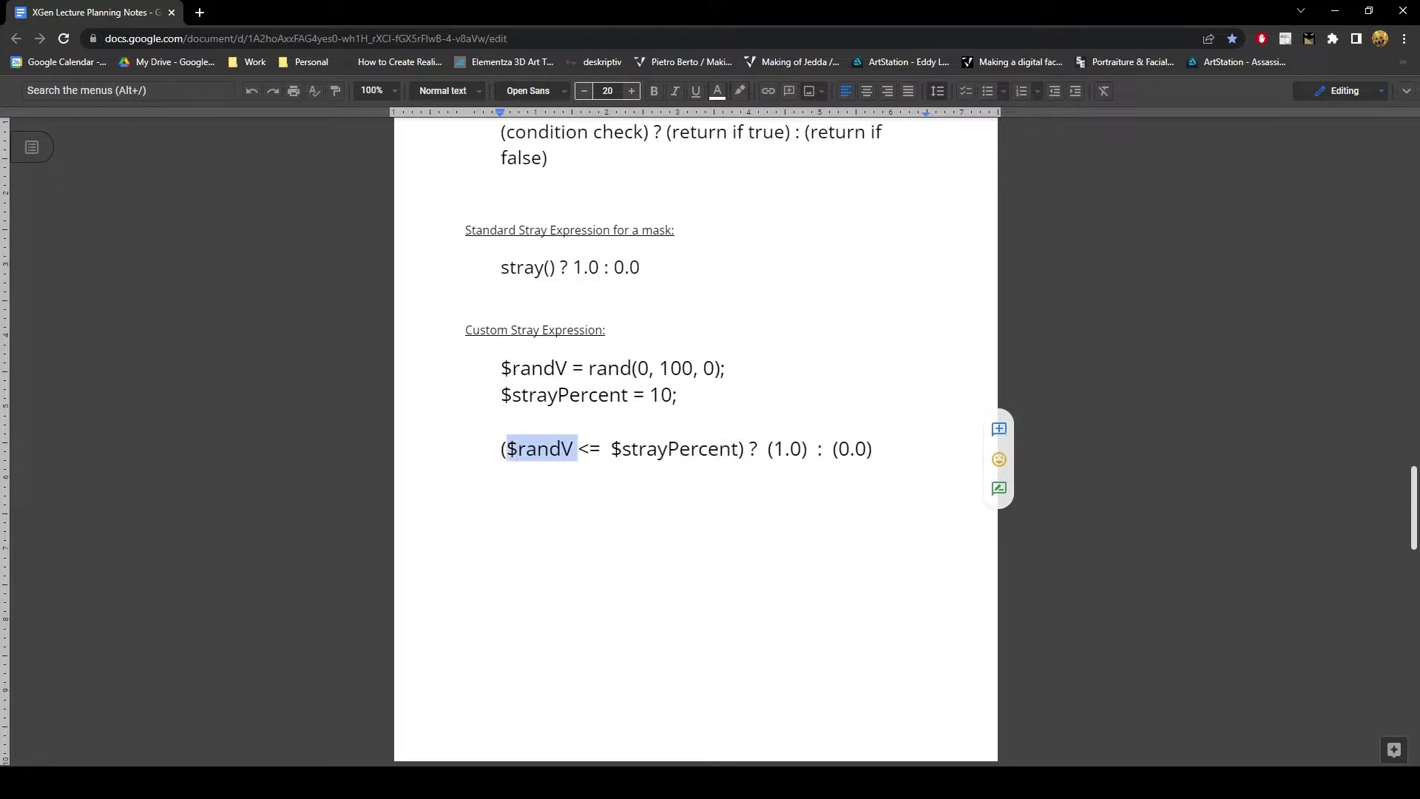
left_click_drag(671, 397, 650, 397)
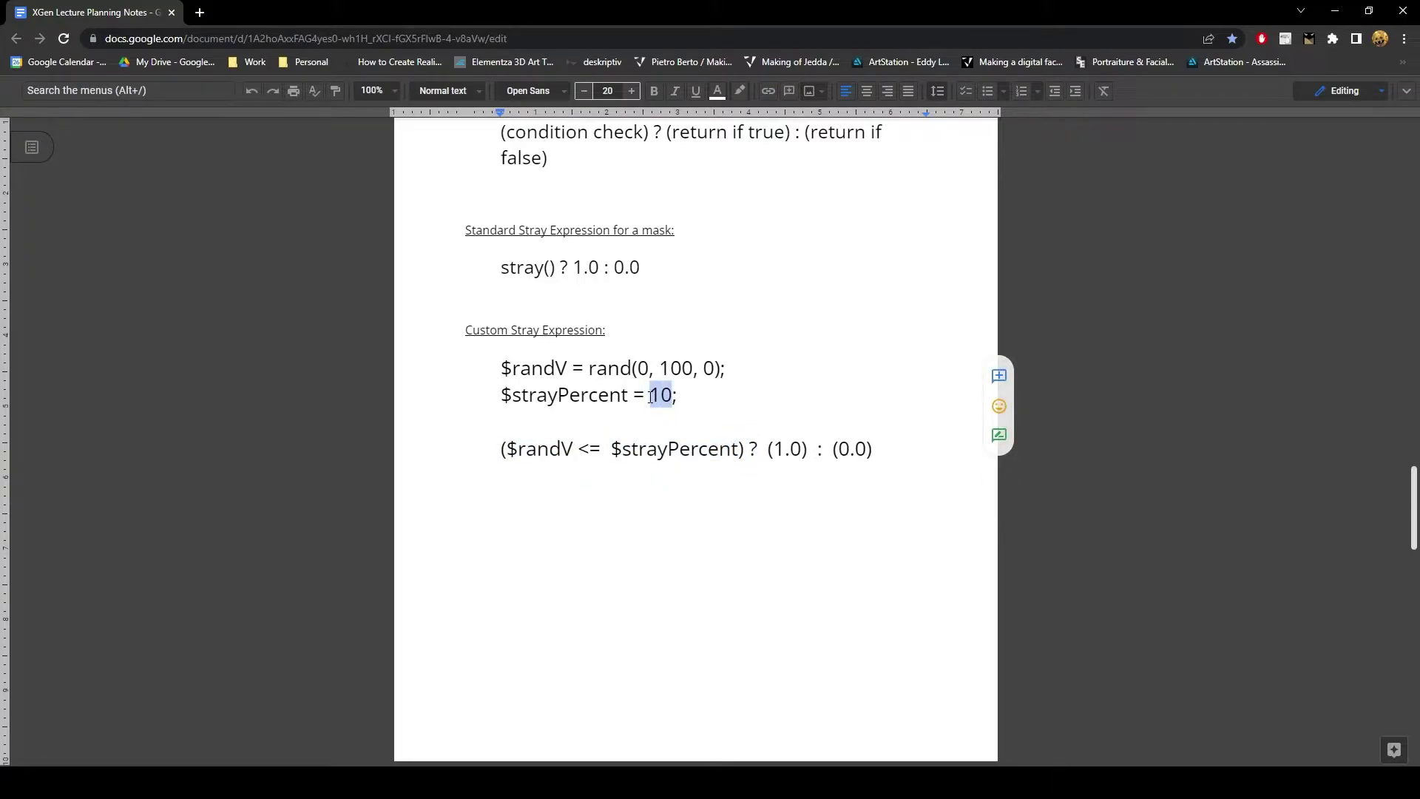
left_click(602, 449)
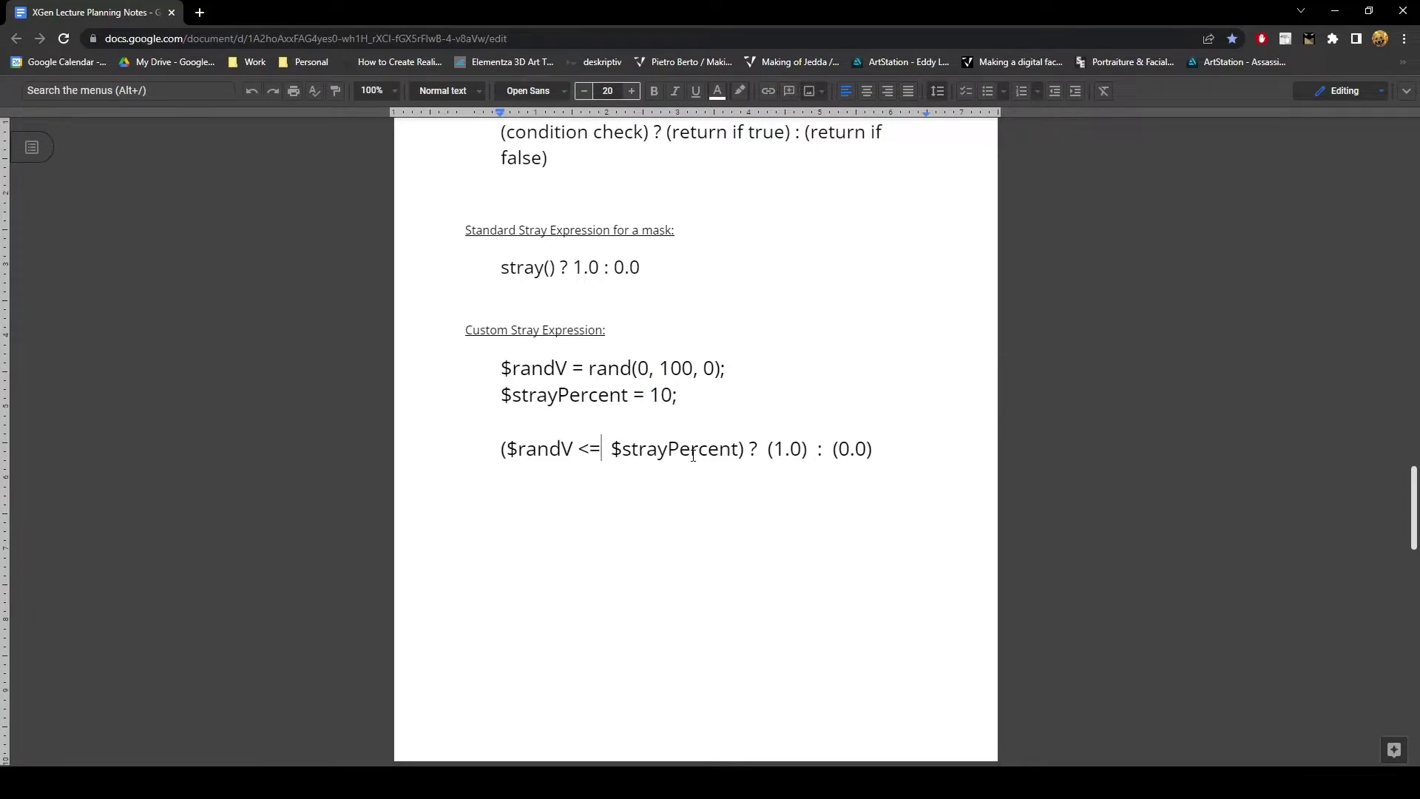
- Review the complete custom stray expression again, from the $randV and $strayPercent definitions through the condition and its two return values
left_click_drag(728, 368, 463, 370)
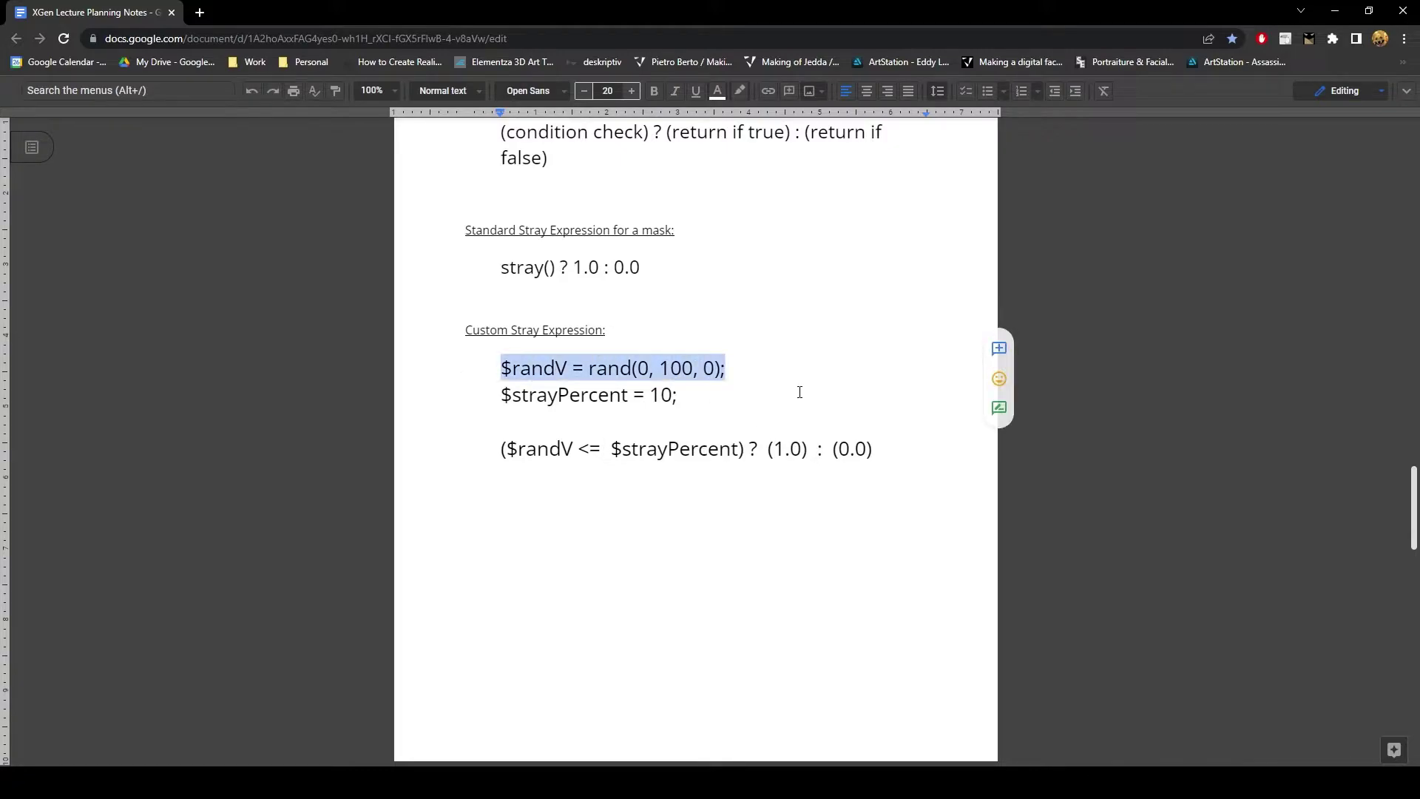
left_click_drag(798, 397, 489, 365)
left_click_drag(869, 449, 805, 374)
left_click(668, 443)
left_click_drag(700, 396, 466, 395)
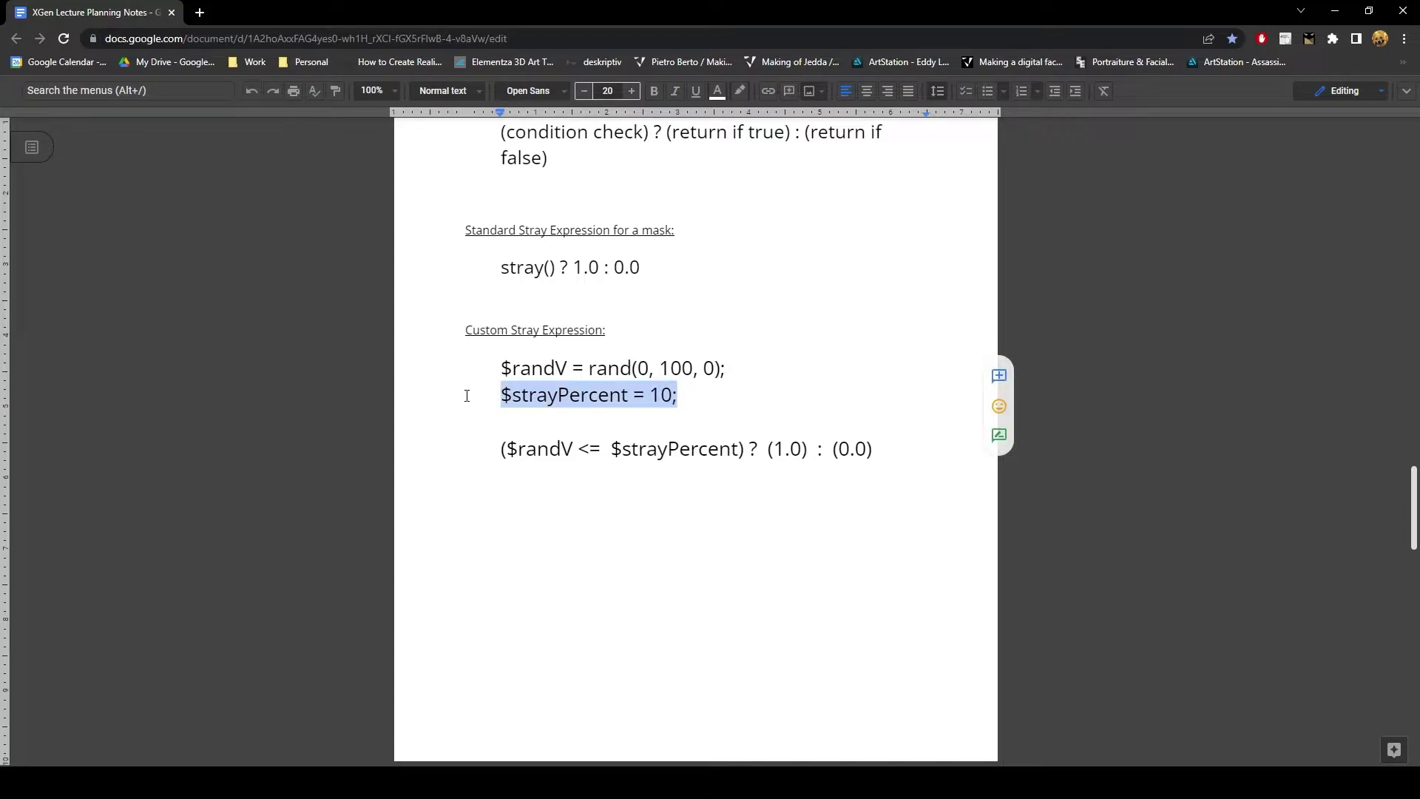
left_click_drag(512, 446, 583, 446)
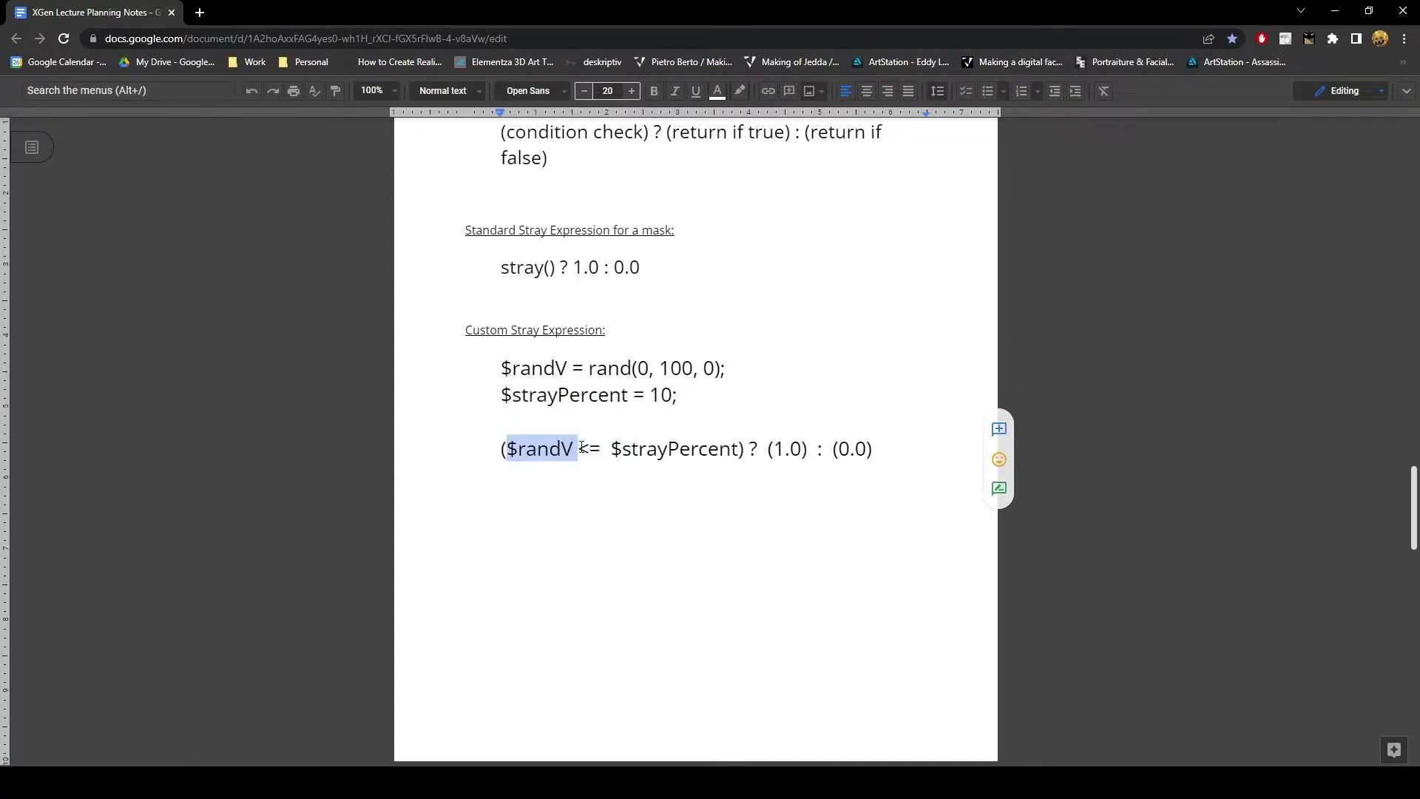
left_click(716, 447)
left_click_drag(872, 448, 885, 448)
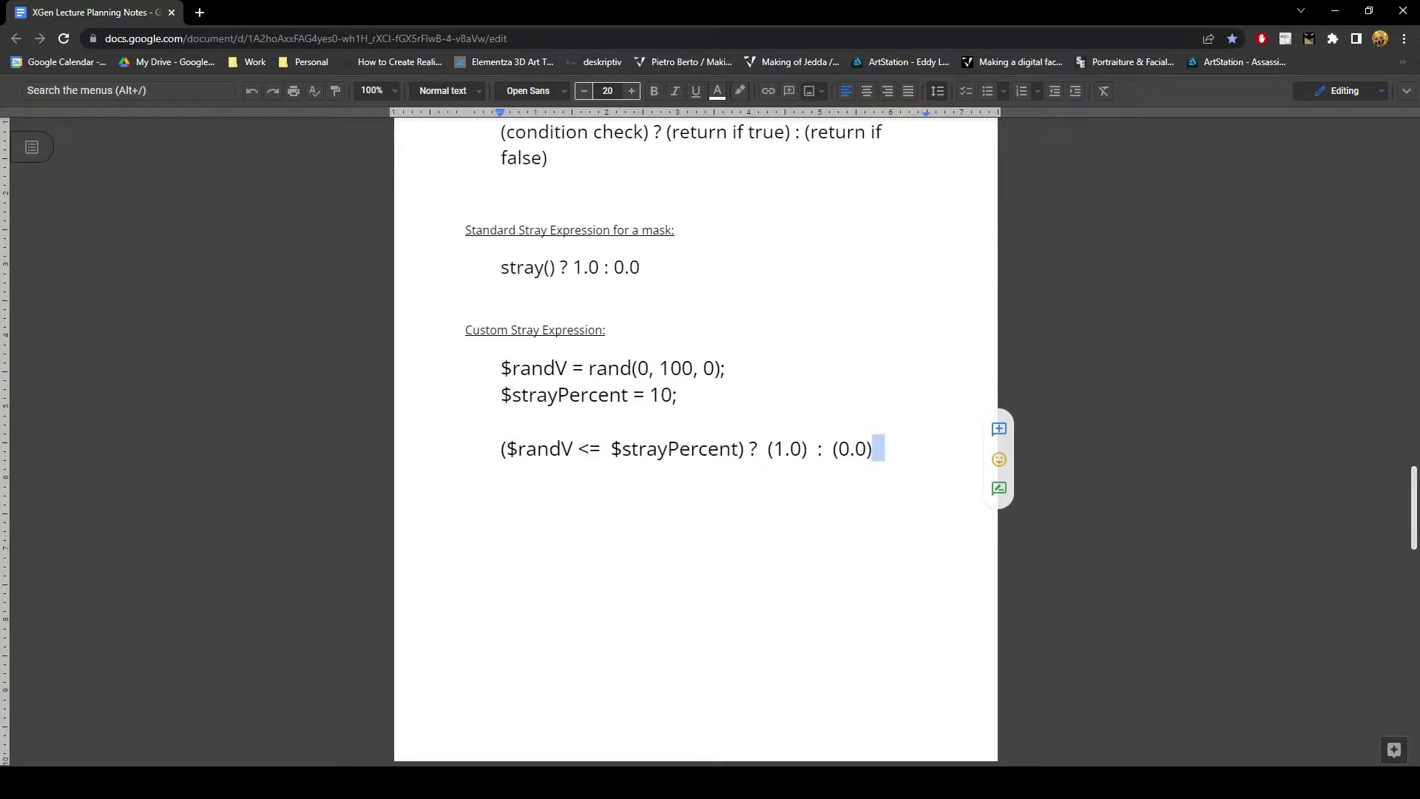
- Switch to Maya and replace the Noise3 mask expression with $randV = rand(0, 100, 0); $strayPercent = 10; ($randV <= $strayPercent) ? (1.0) : (0.0)
key("alt+Tab")
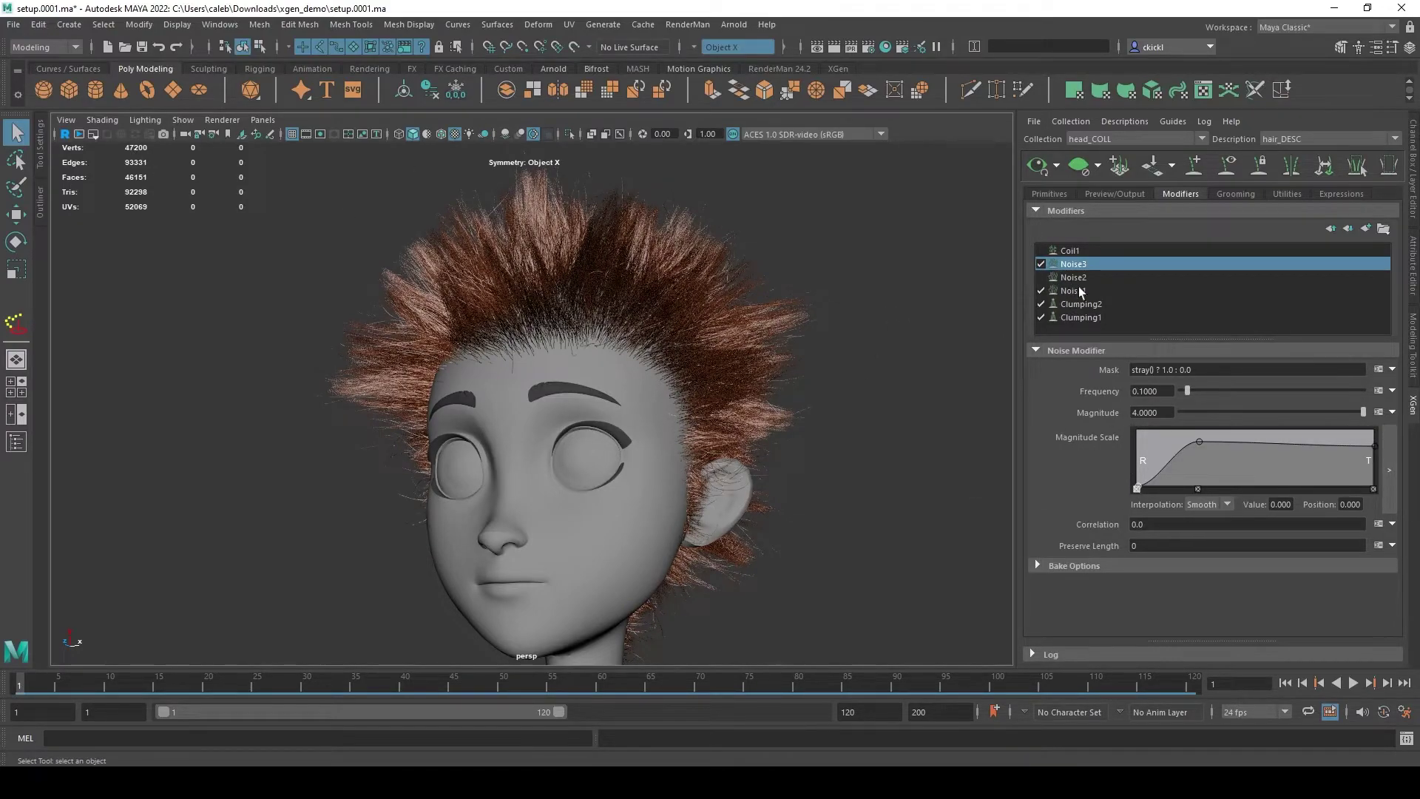
left_click(1379, 369)
left_click_drag(673, 445, 381, 431)
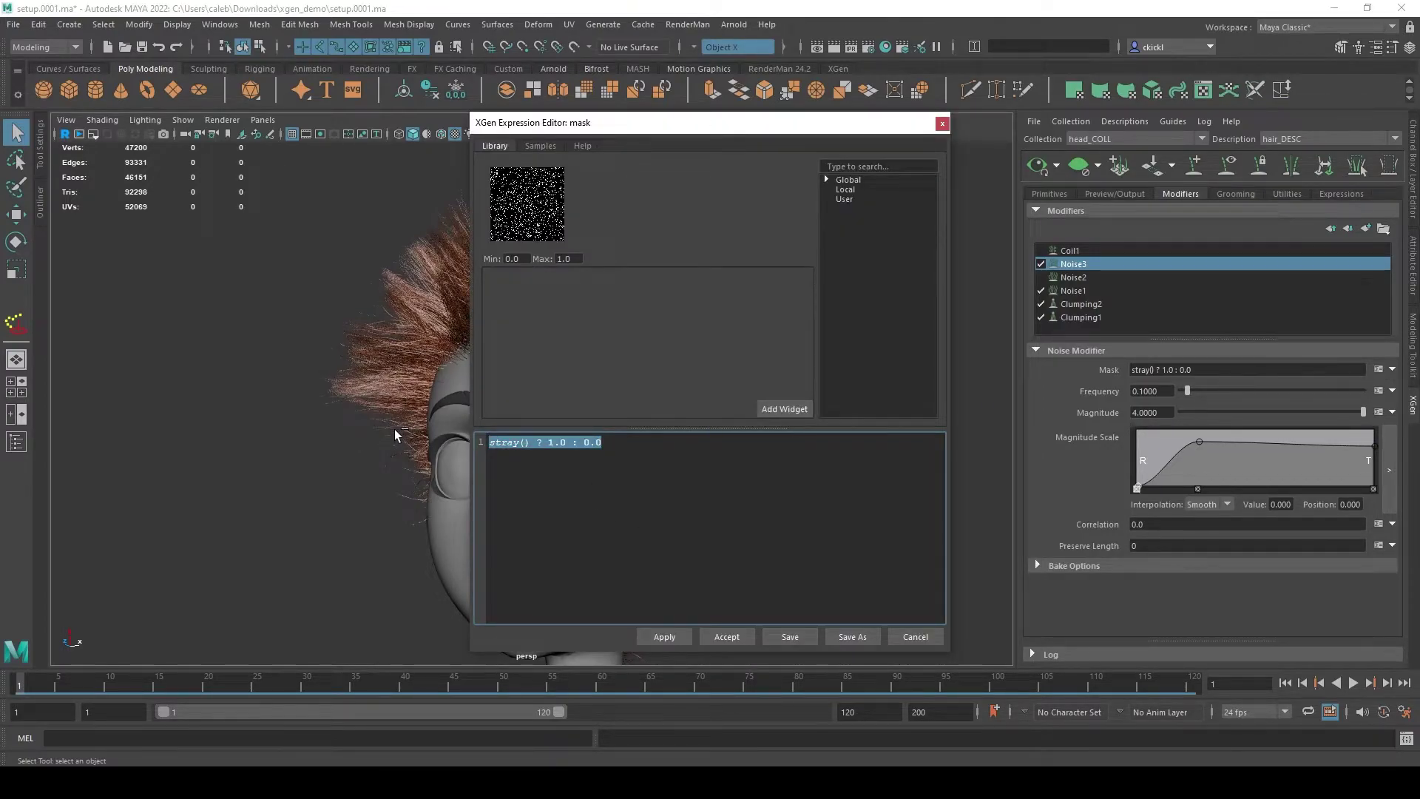
type("$randV = rand(0, 100, 0); $strayPercent = 10;  ($randV <=  $strayPercent) ?  (1.0)  :  (0.0)")
- Add the slider range comment #0,100 after $strayPercent = 10; and accept the Noise3 mask expression
left_click_drag(488, 442, 630, 442)
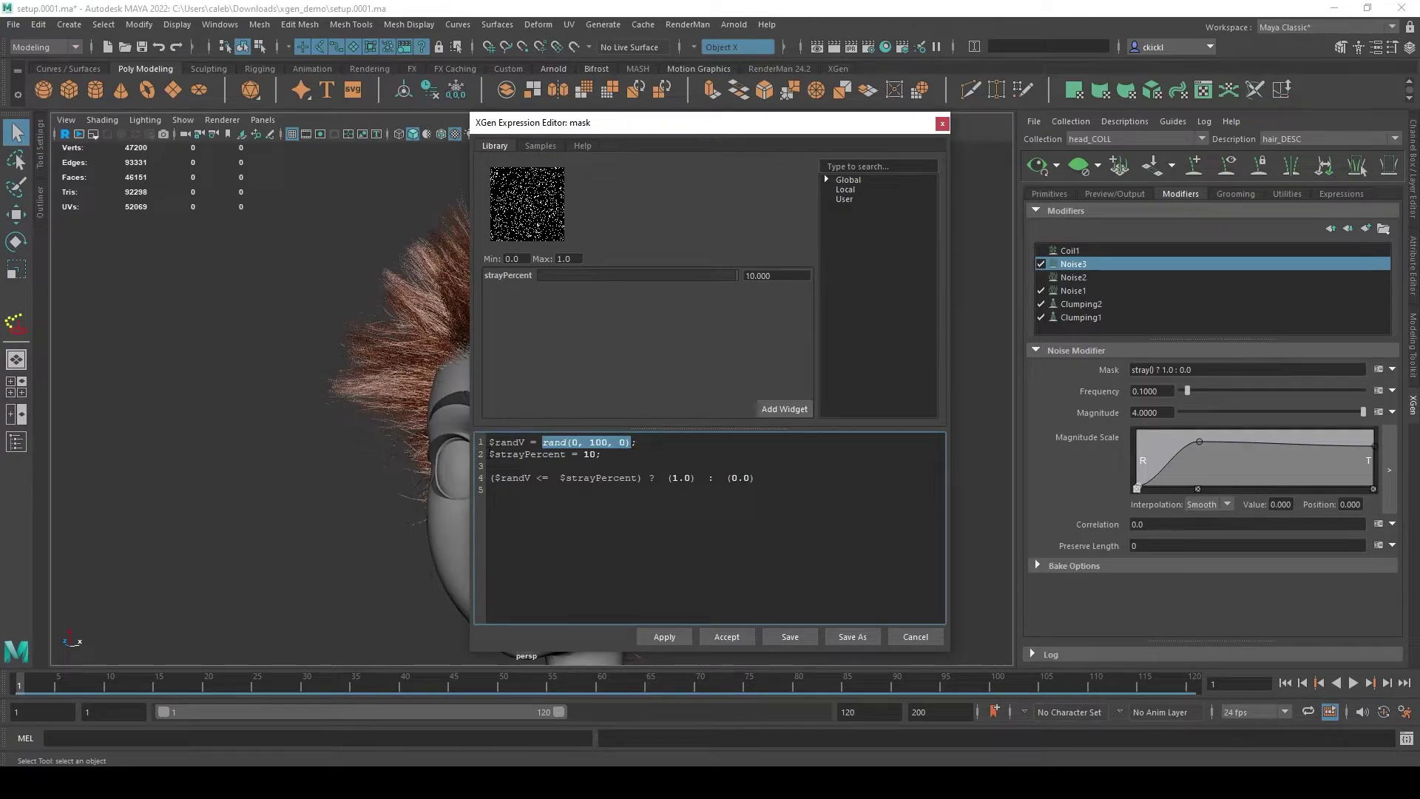
left_click_drag(490, 454, 633, 451)
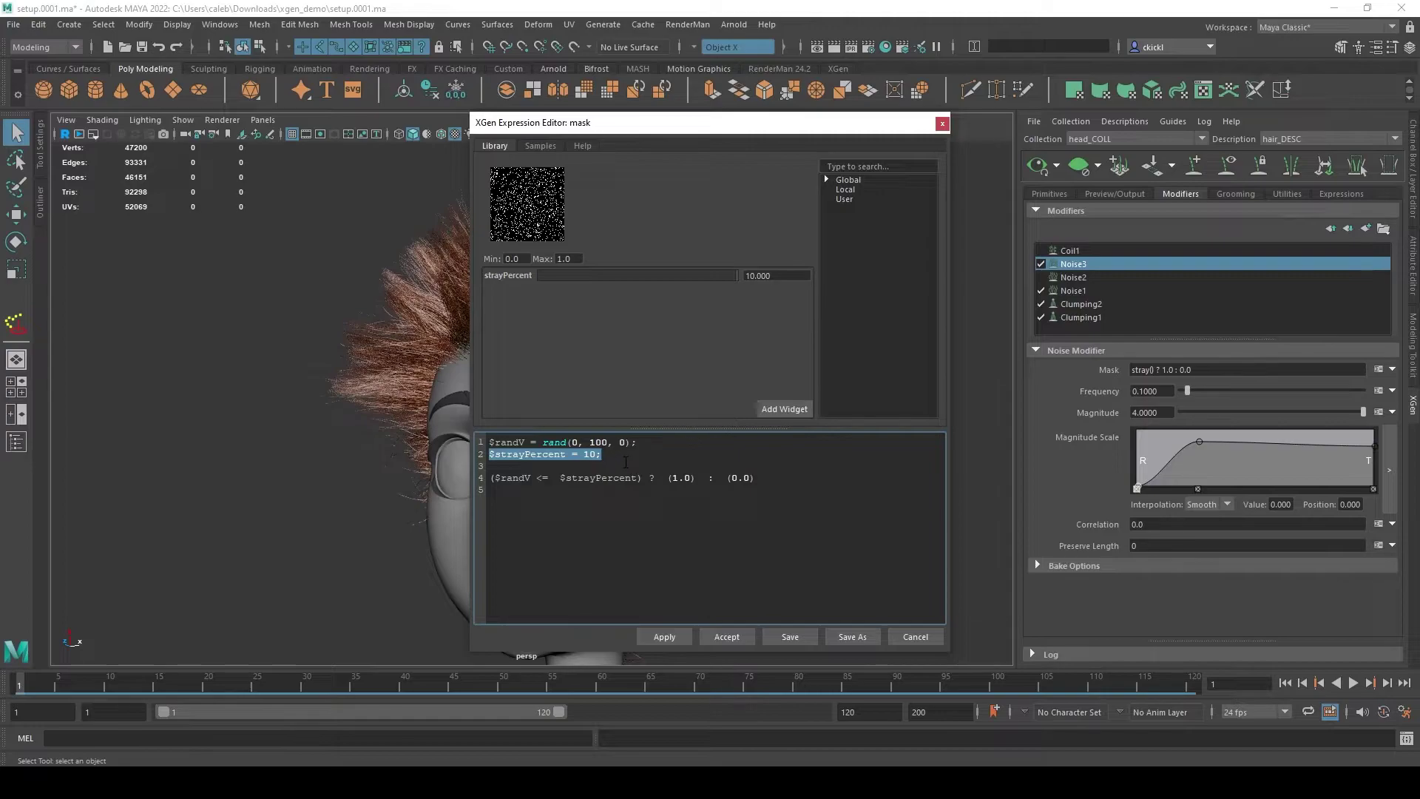
left_click(493, 477)
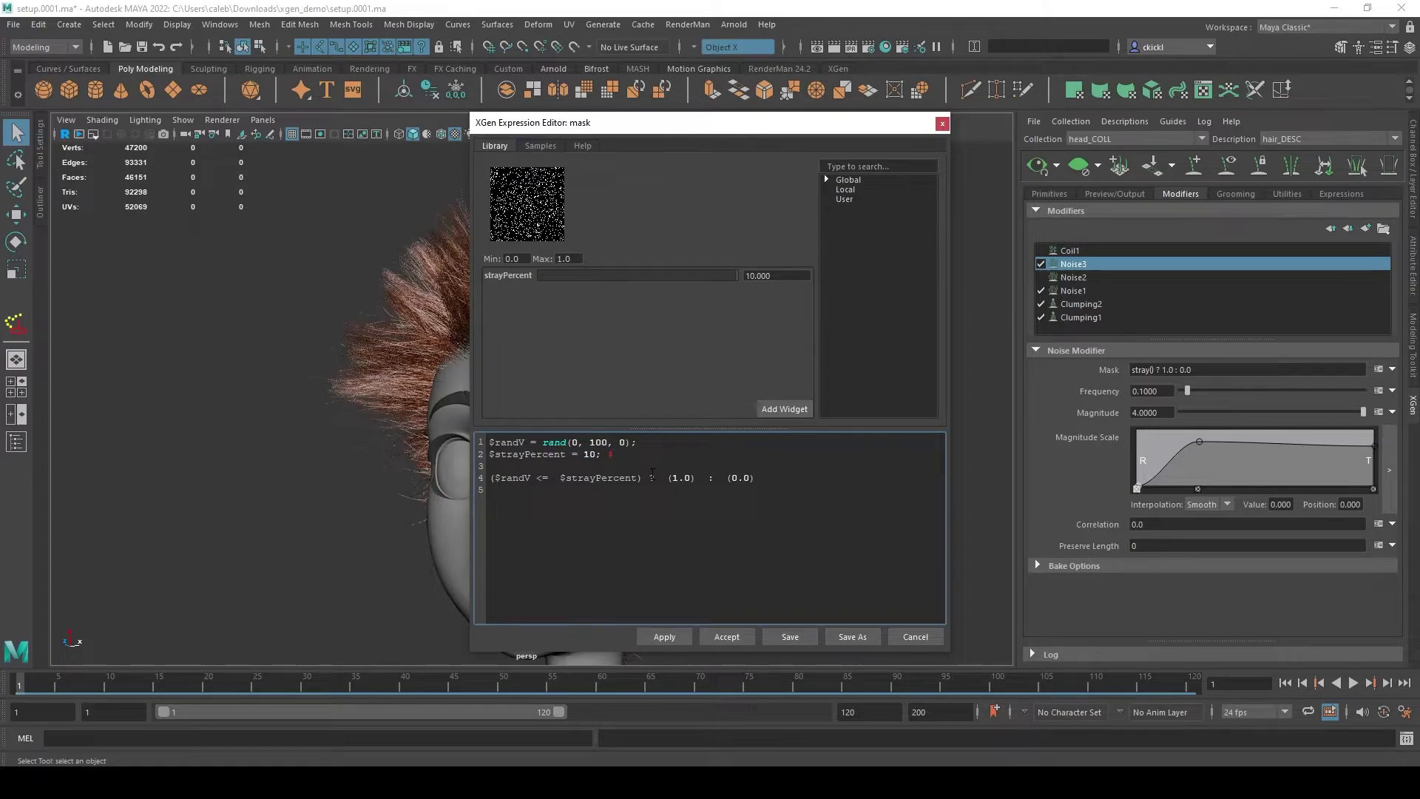
type(",100")
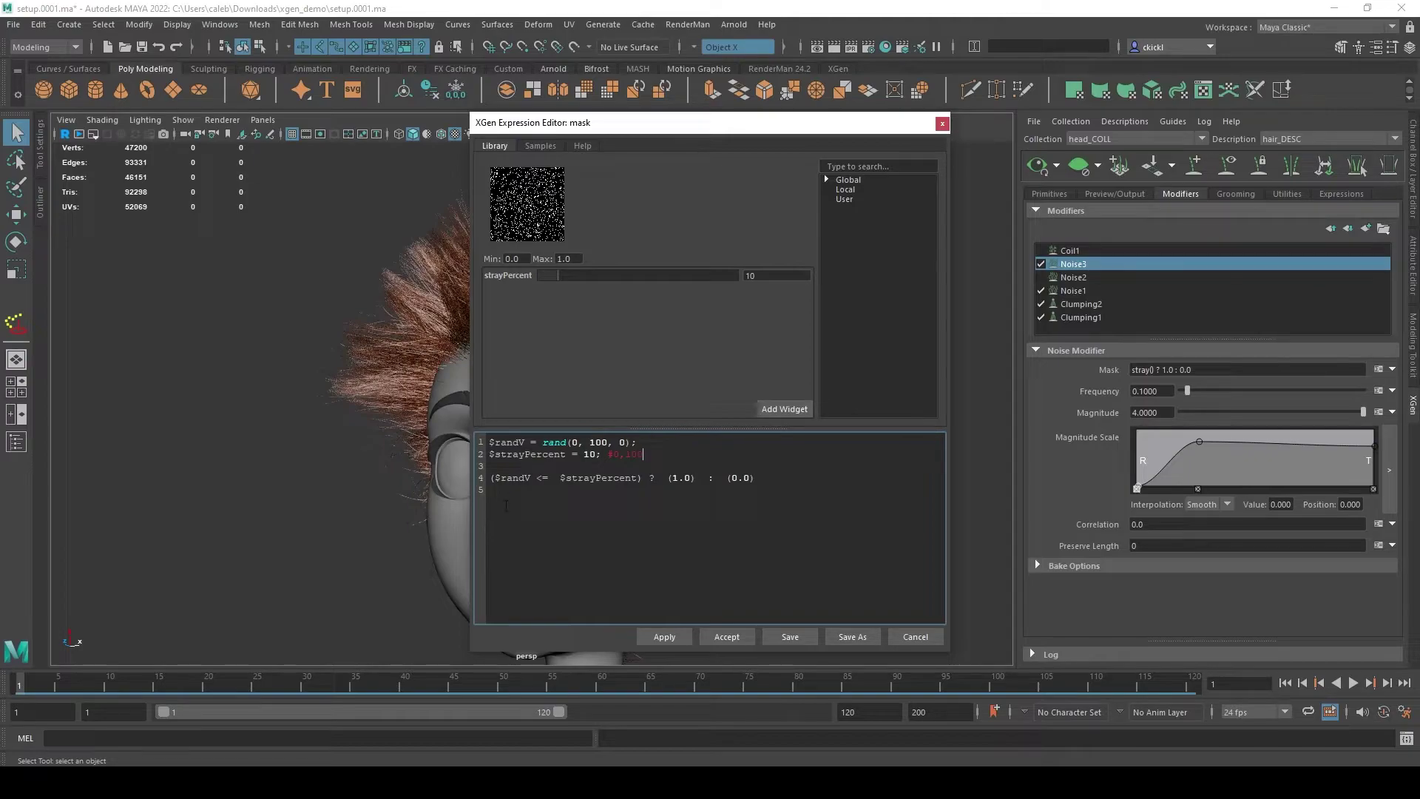
left_click_drag(491, 477, 727, 477)
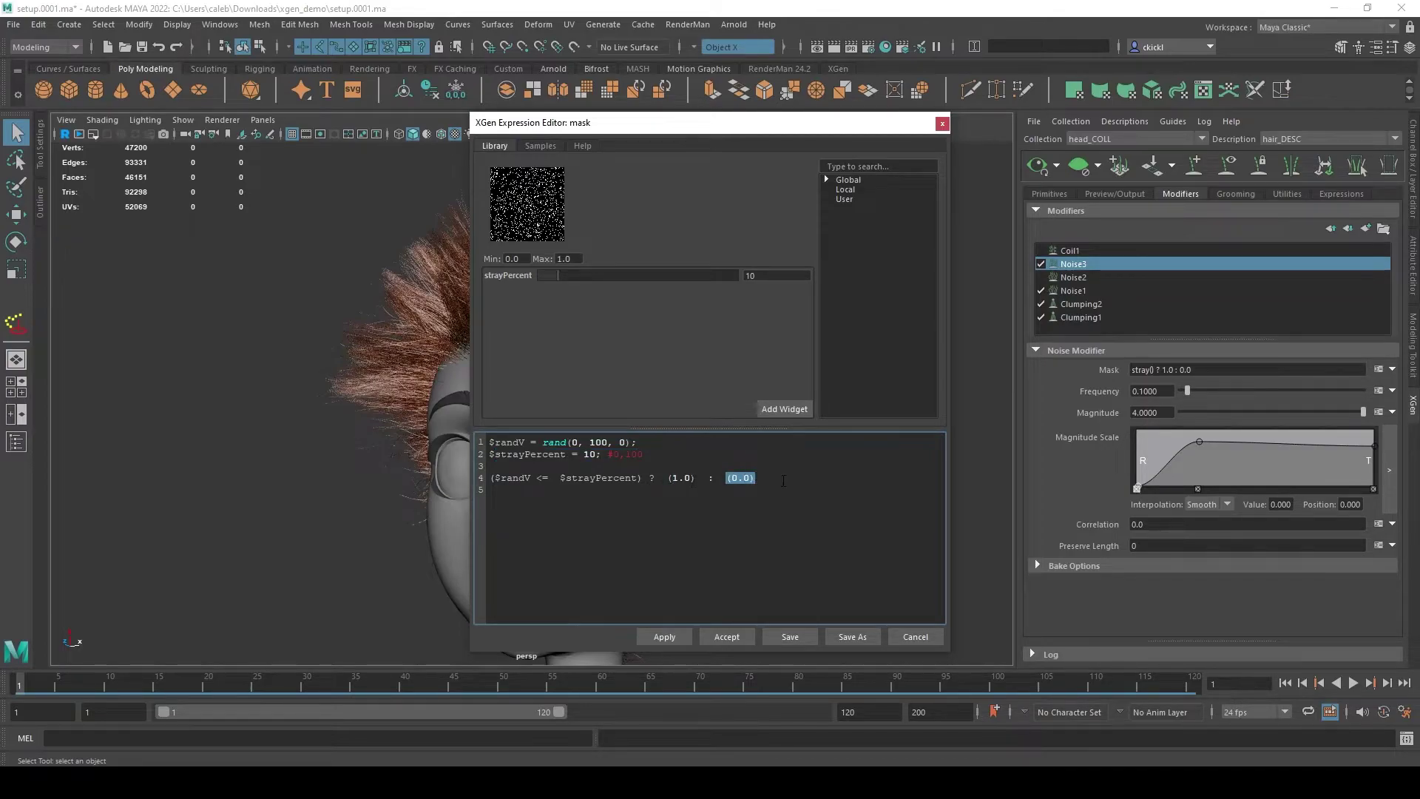
left_click(687, 636)
left_click(728, 636)
- Try different stray percentages in the Noise3 mask, raising it to 87 and lowering it to 3
left_click_drag(891, 562, 897, 491, "alt")
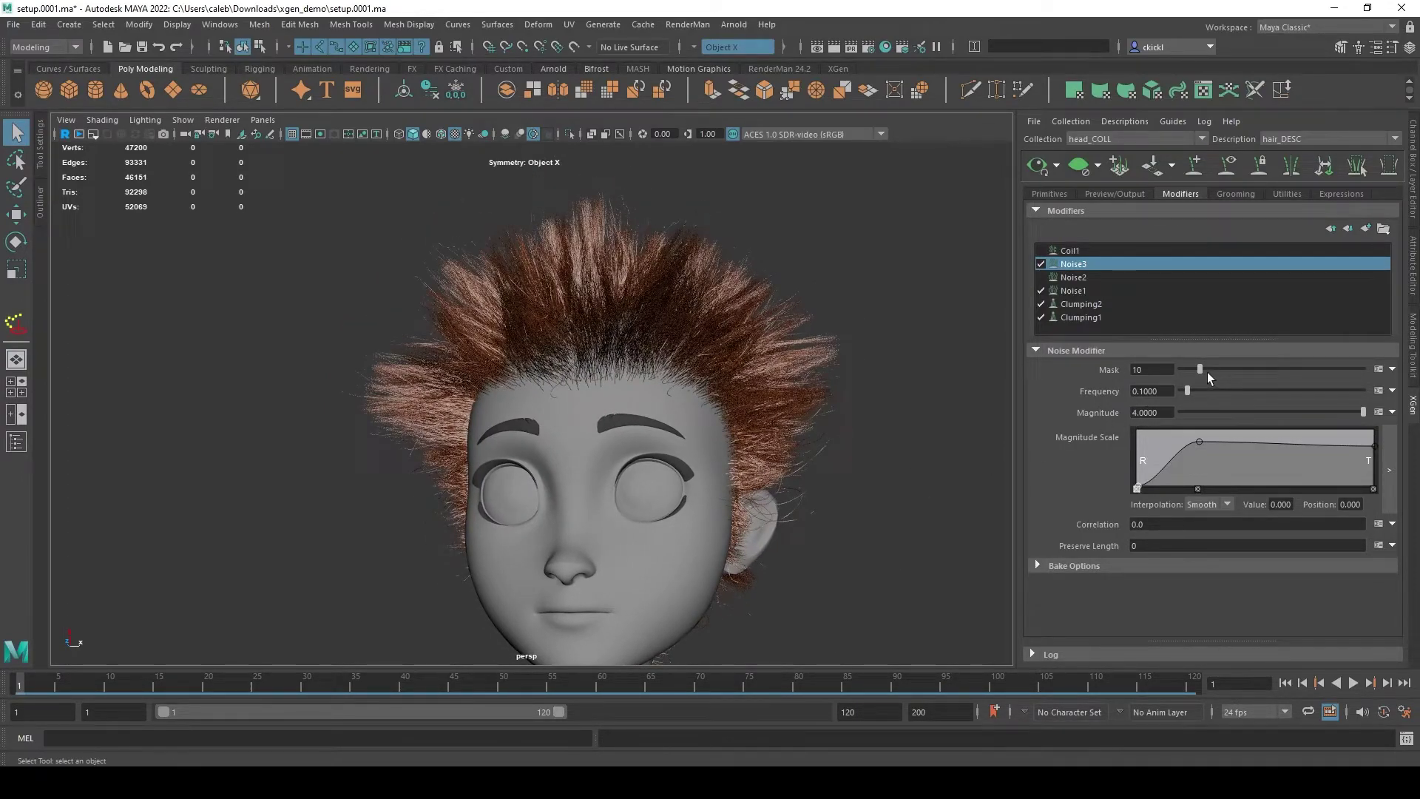
left_click_drag(1201, 370, 1336, 376)
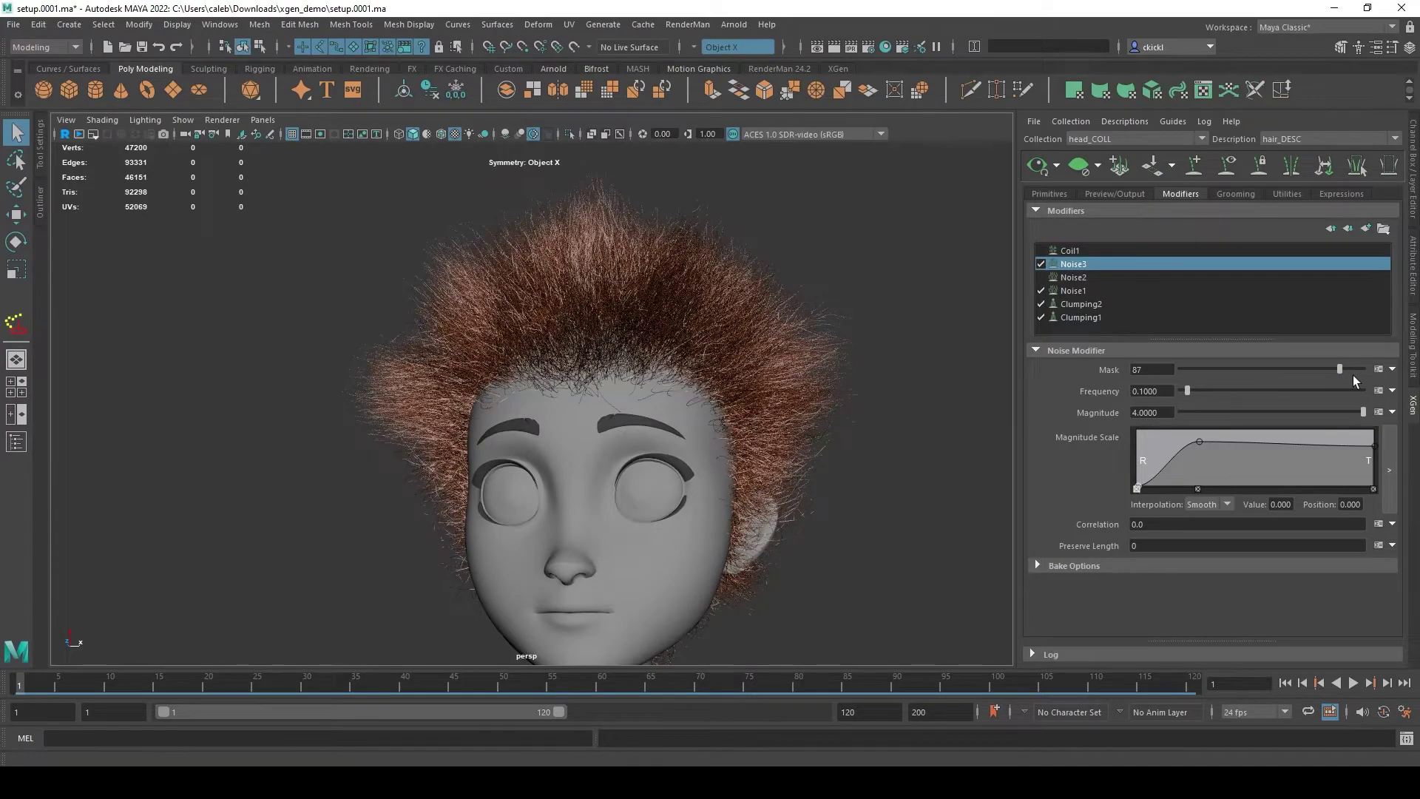
left_click(1200, 371)
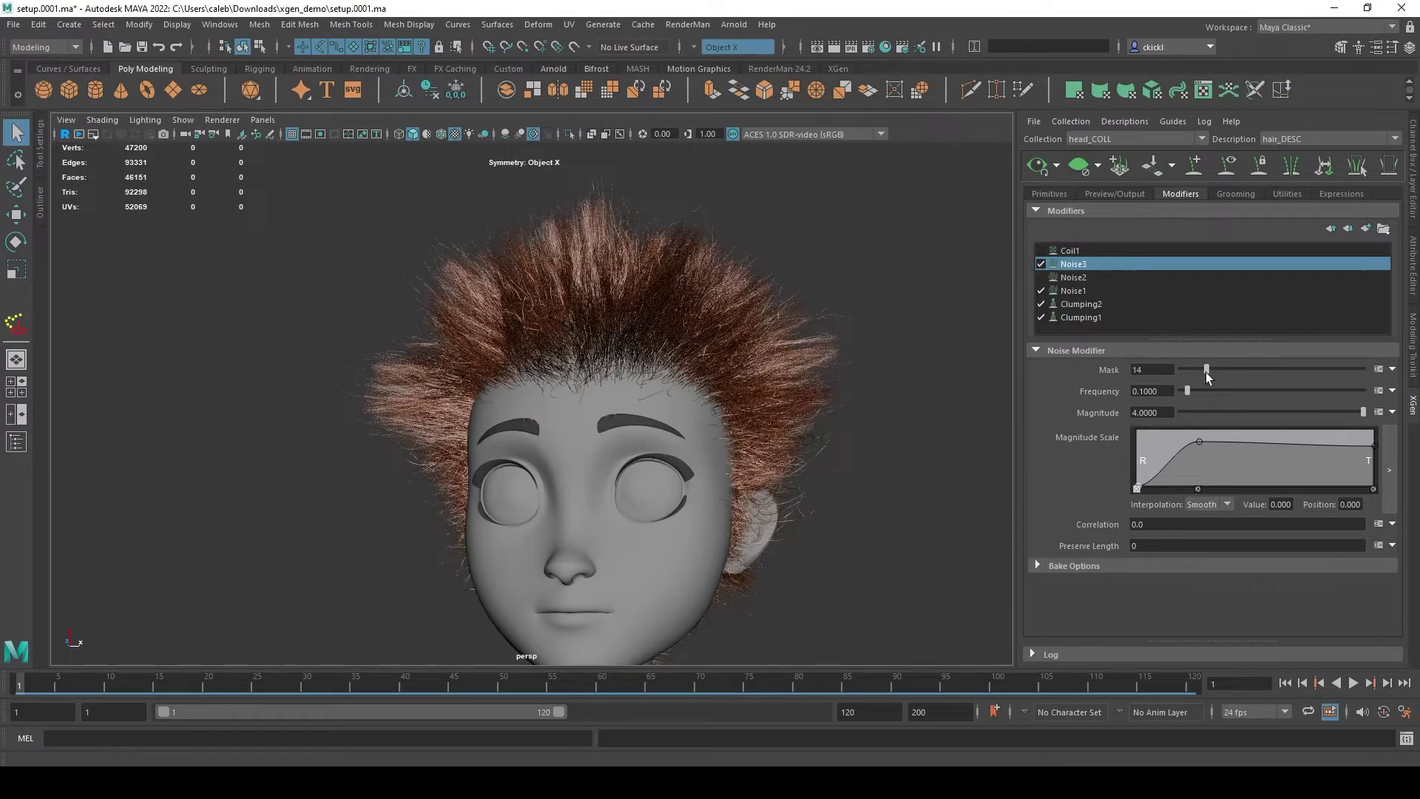
left_click_drag(1199, 370, 1188, 376)
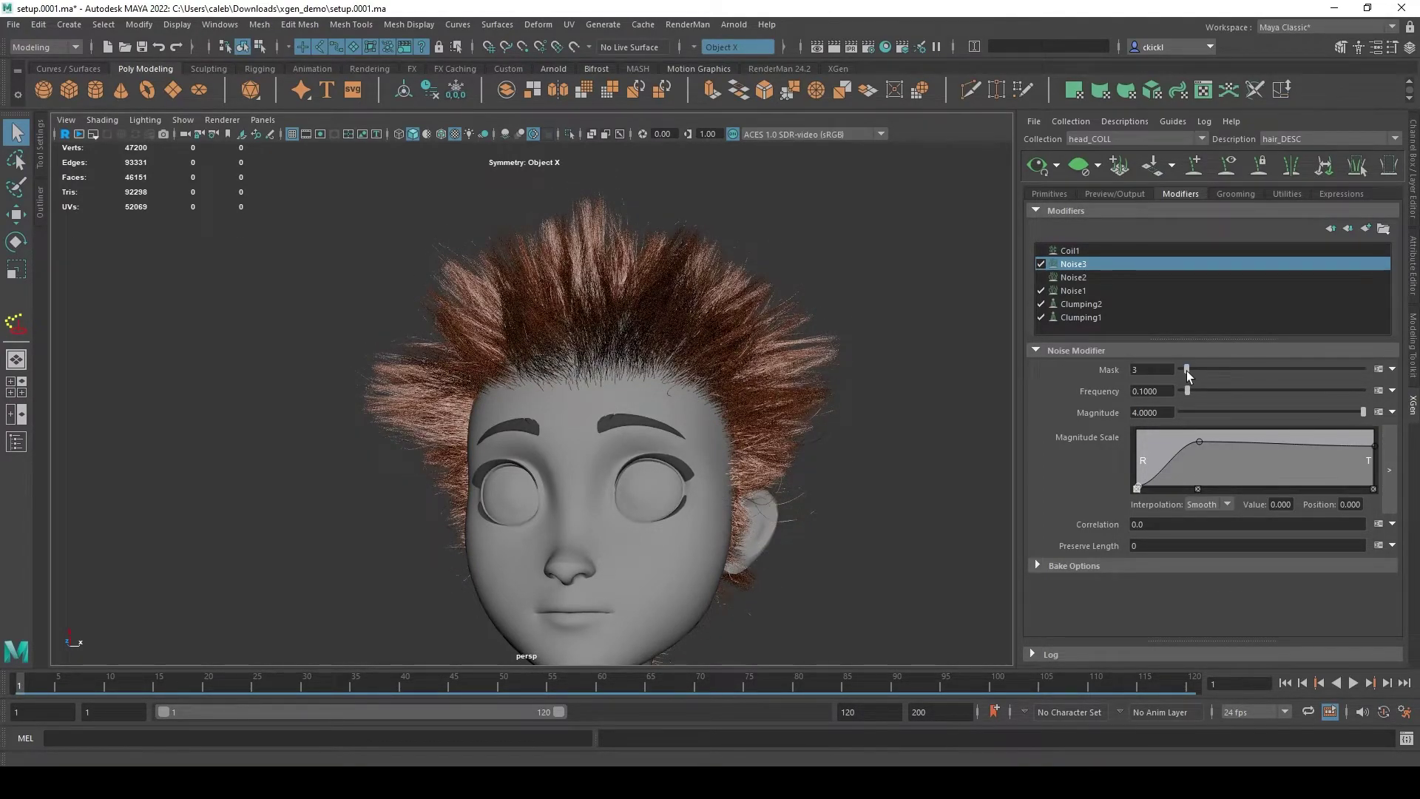
- Compare the hair with the Noise3 modifier off and on, leaving the modifier enabled
left_click(1040, 264)
left_click(1041, 264)
mouse_move(960, 370)
left_mouse_down("alt")
mouse_move(928, 387)
mouse_move(939, 383)
left_mouse_up("alt")
- Enable the Noise2 modifier and inspect its standard stray mask expression
left_click(1040, 277)
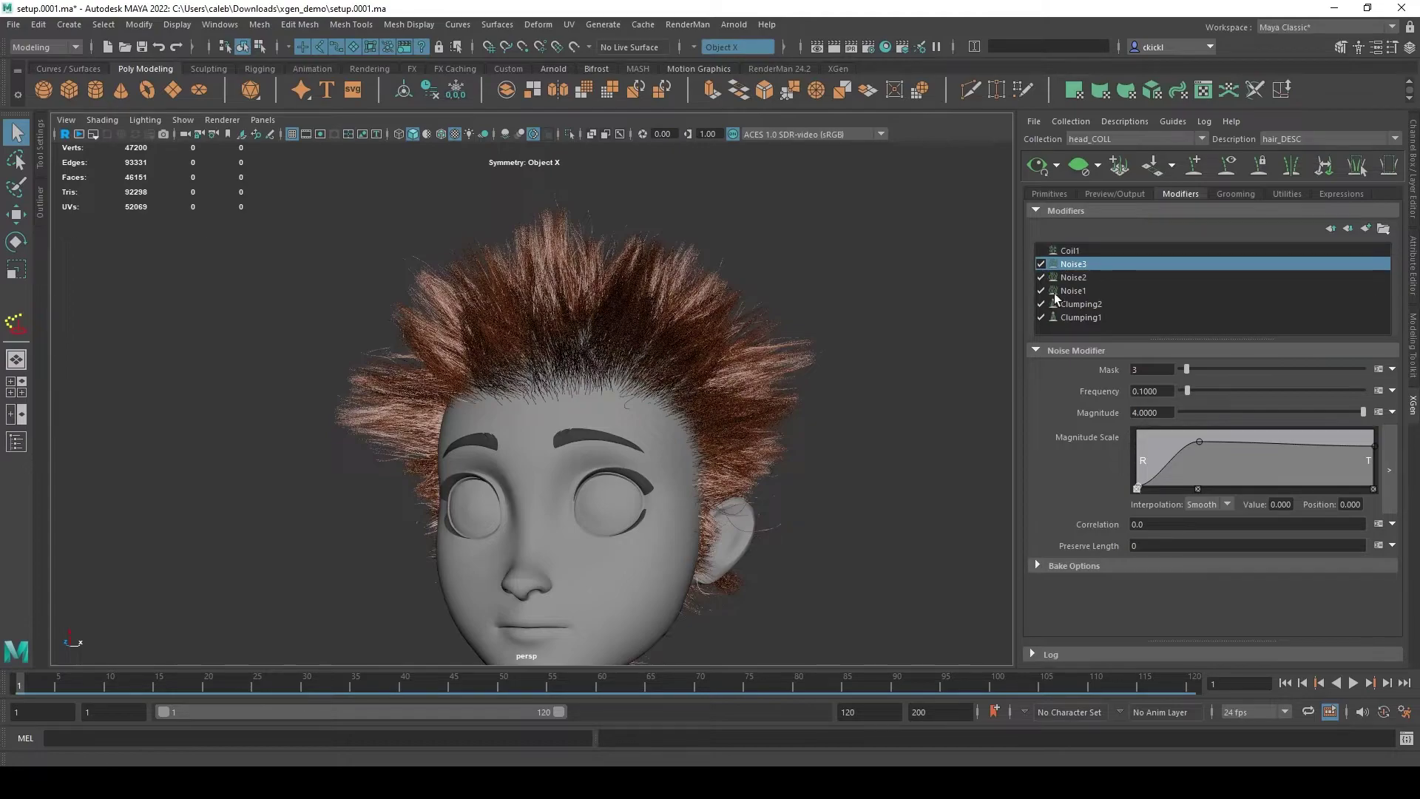
left_click(1076, 277)
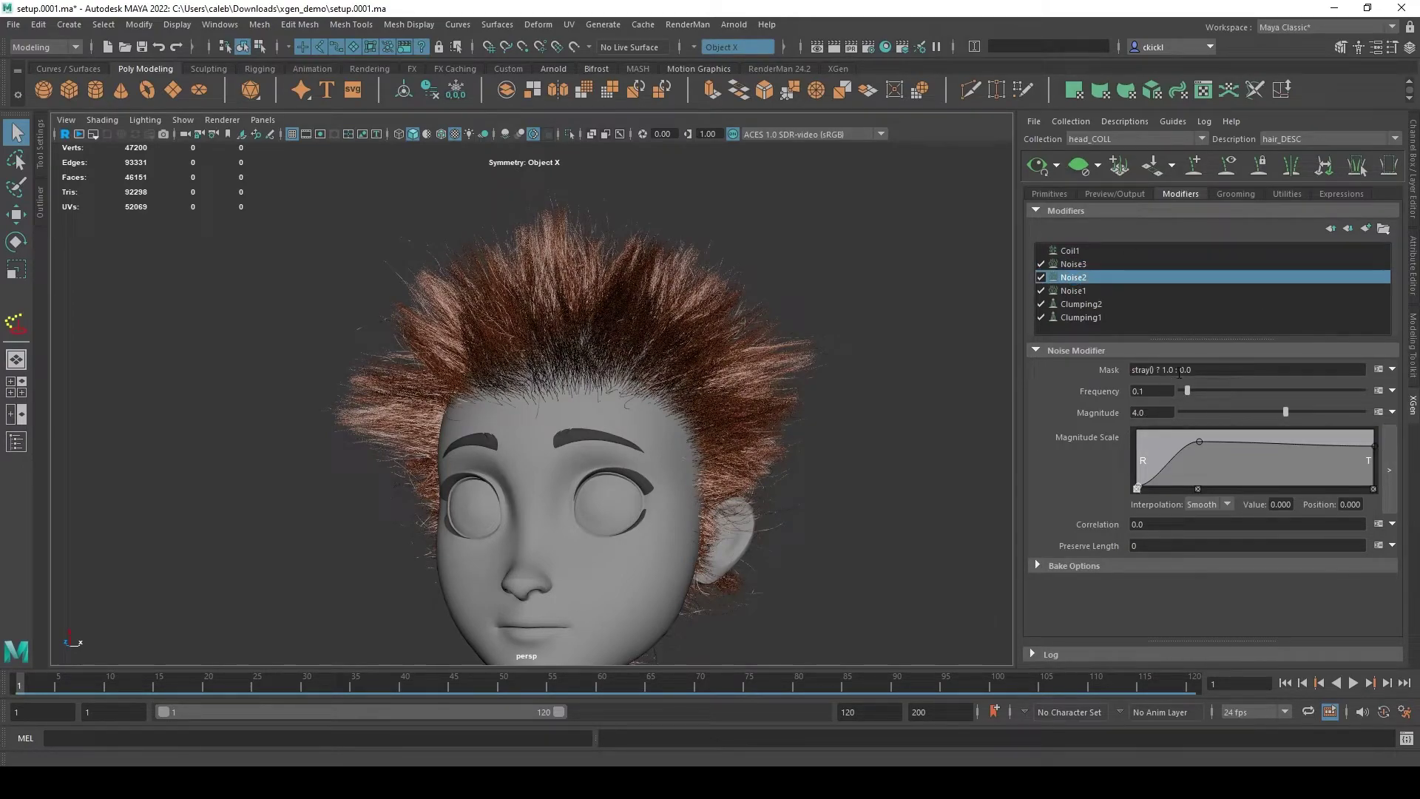
left_click(1124, 121)
left_click(1154, 233)
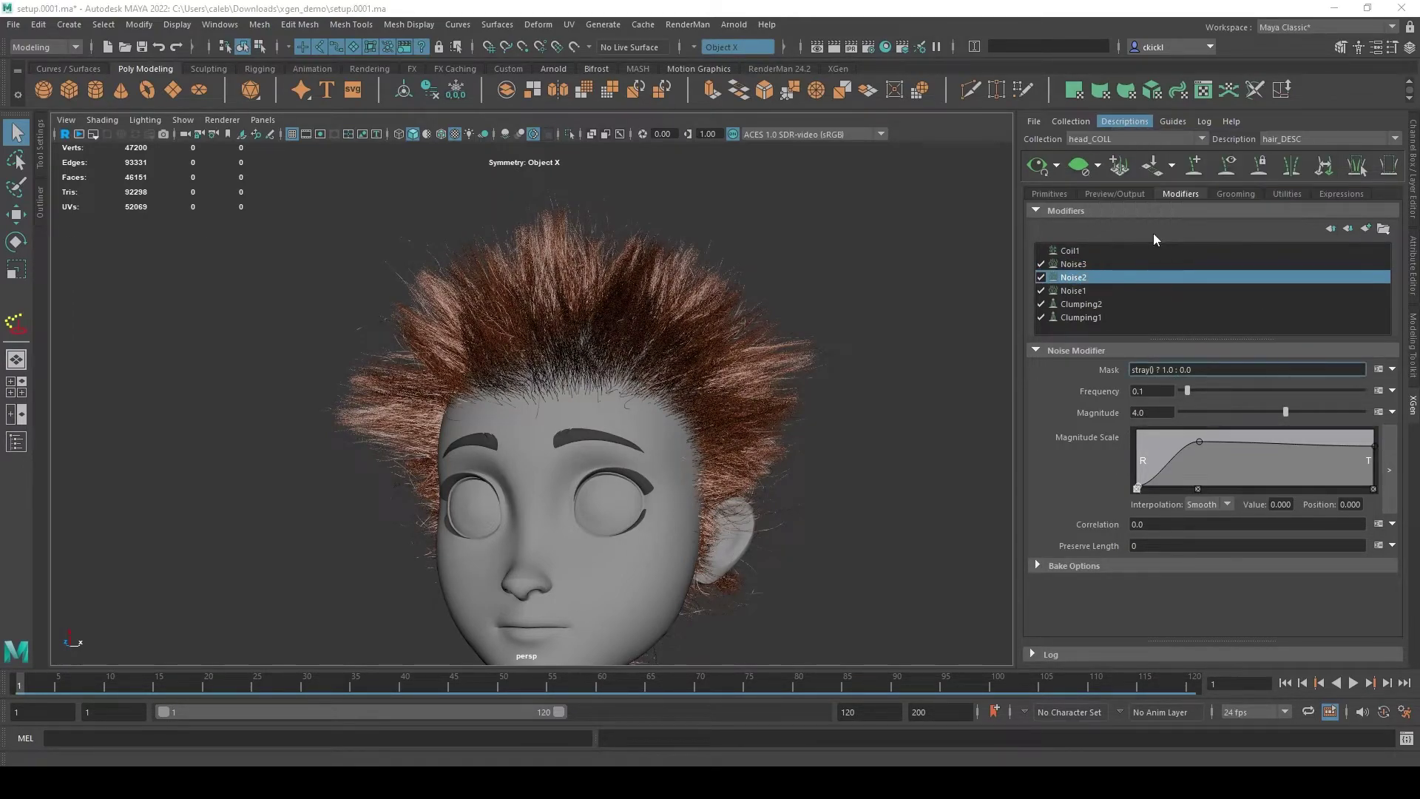
- Set the stray percentage in the Noise3 modifier's mask to 41 and check the hair around the head
left_click(1071, 264)
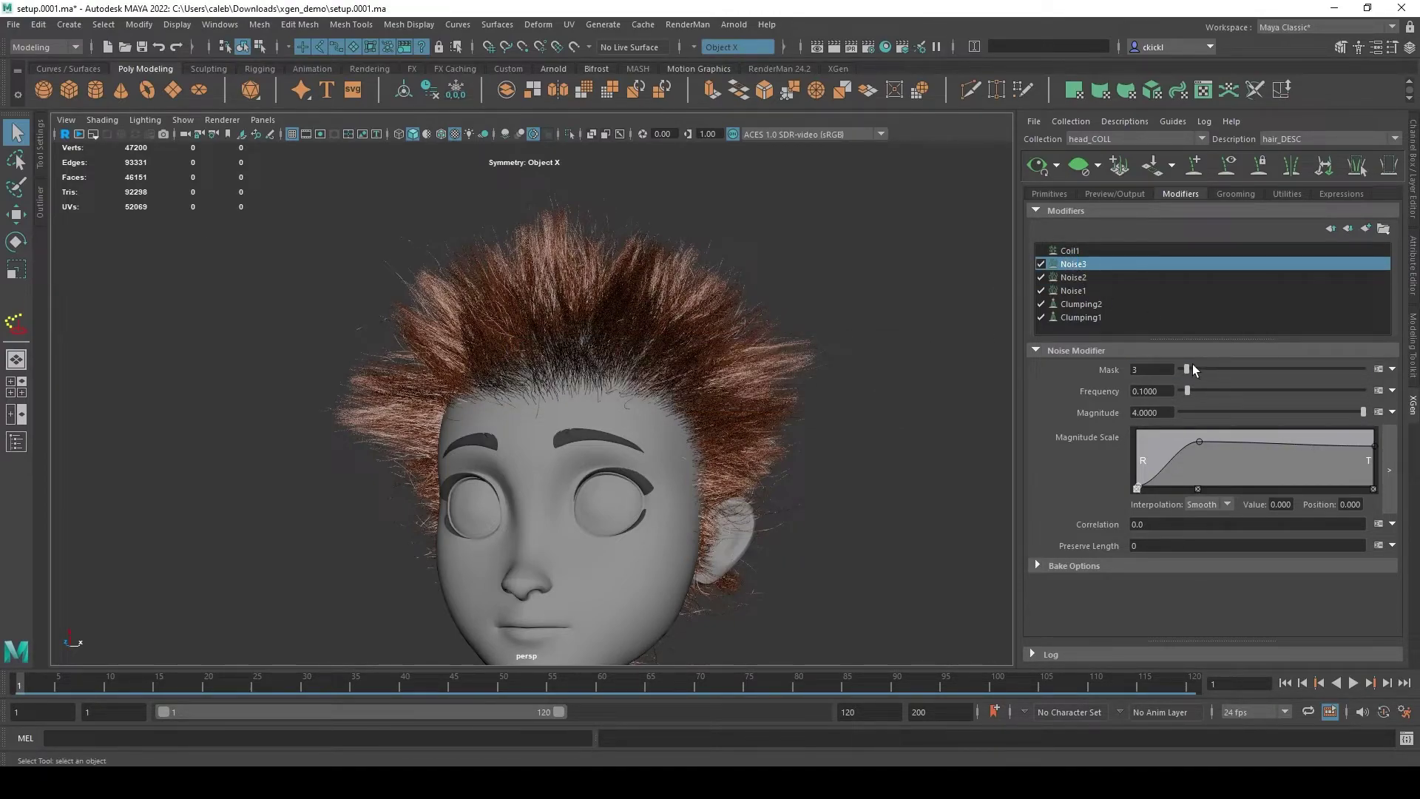
left_click_drag(1207, 368, 1255, 366)
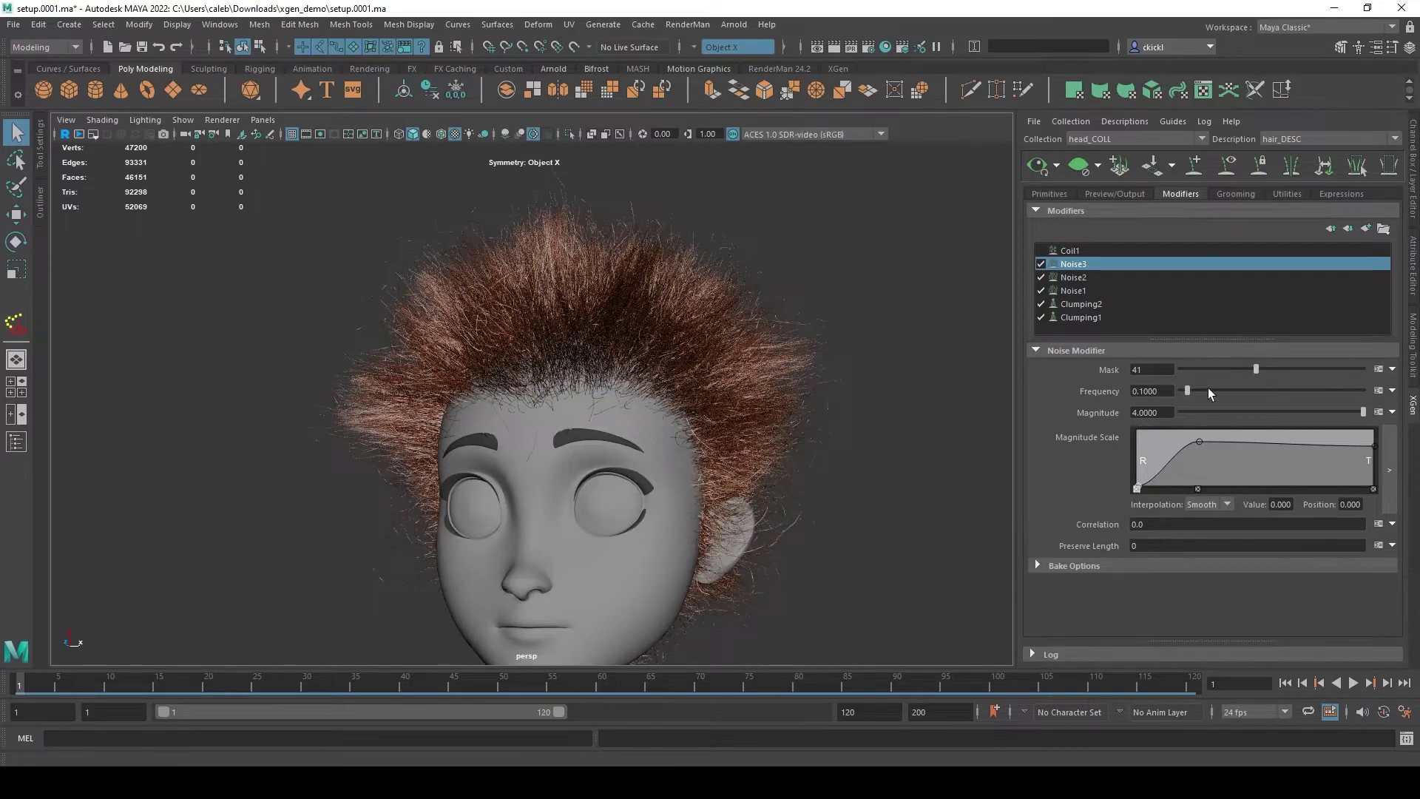
middle_click_drag(948, 422, 916, 381, "alt")
left_click_drag(917, 381, 898, 409, "alt")
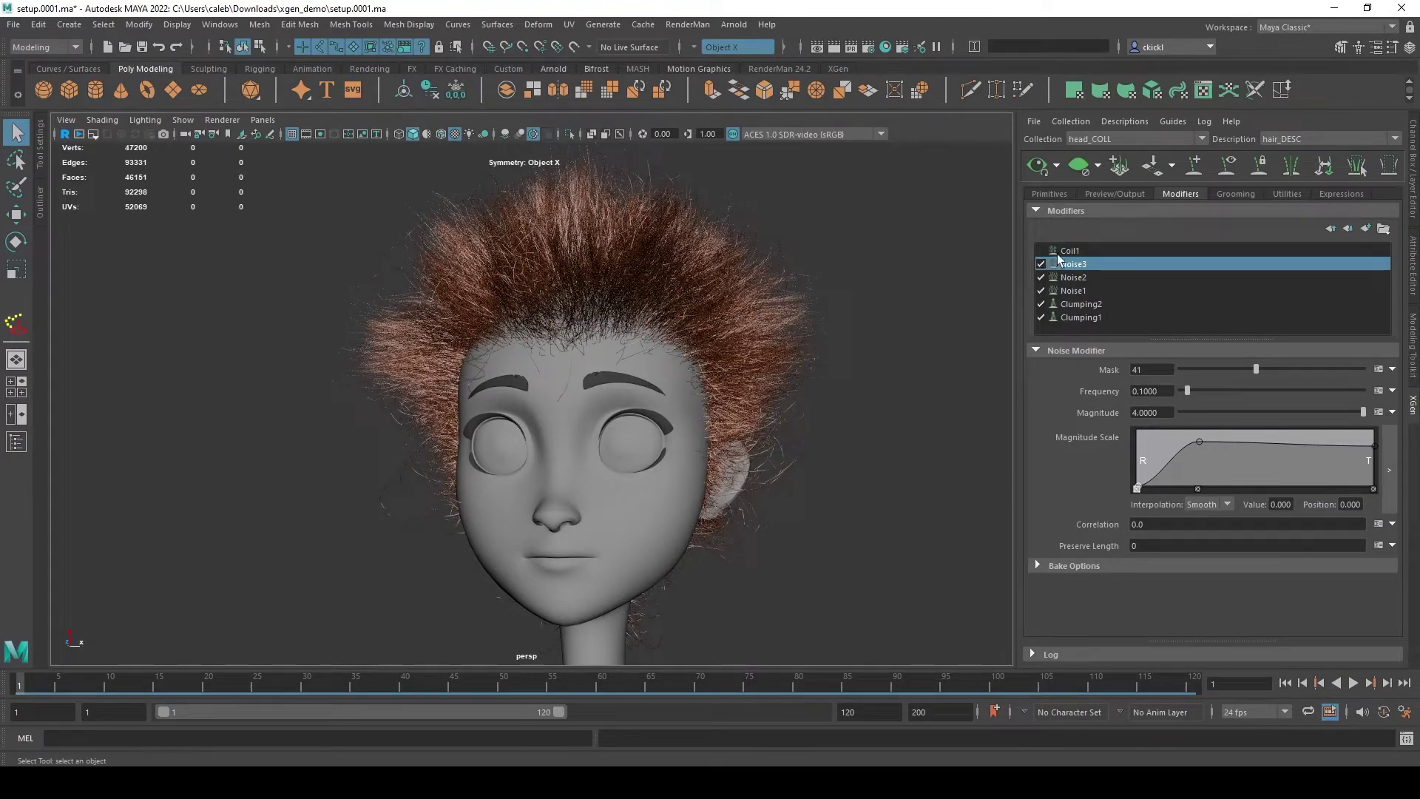
- Duplicate the Noise3 modifier and replace the copy's mask with the custom stray expression using rand(0, 100, 0) and $strayPercent = 10
right_click(1079, 267)
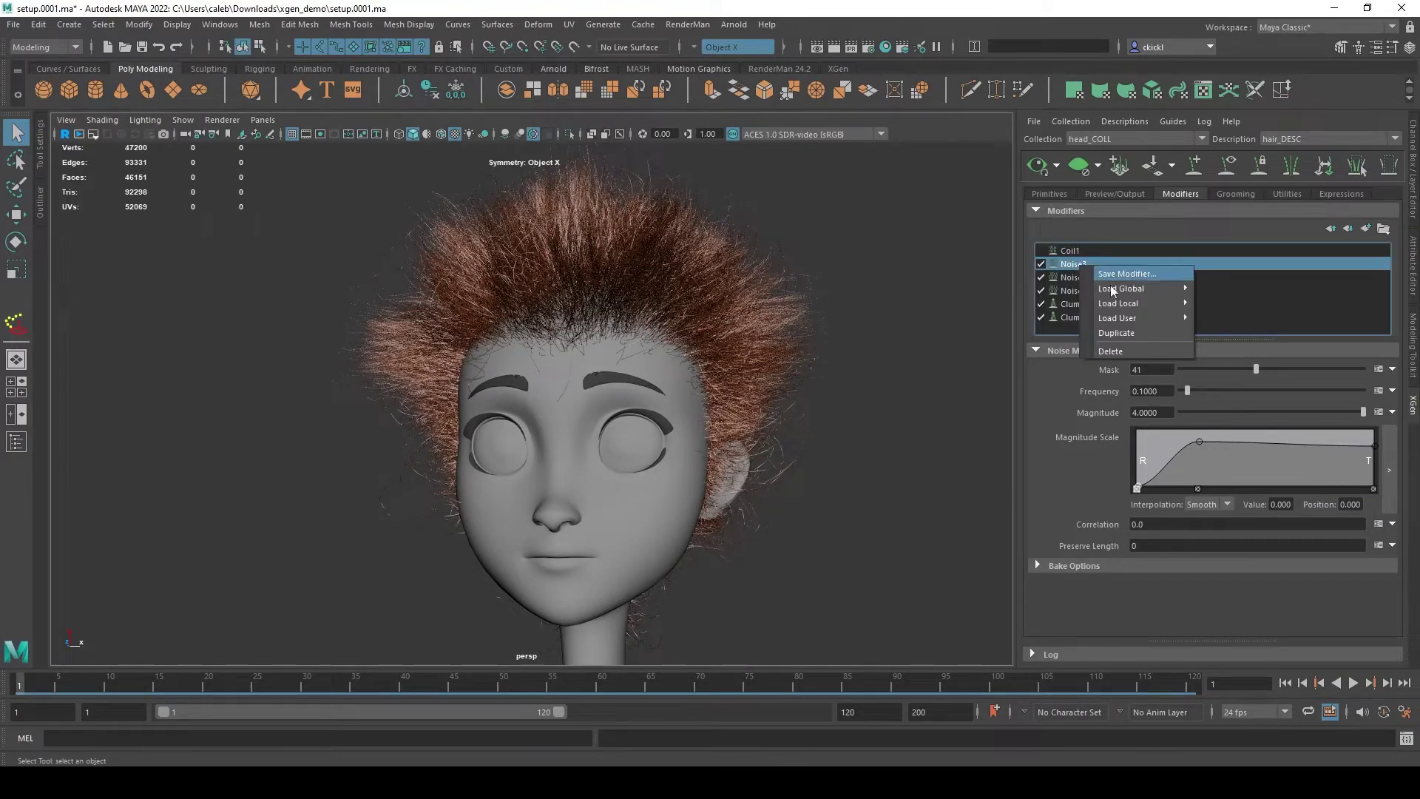
left_click(1152, 332)
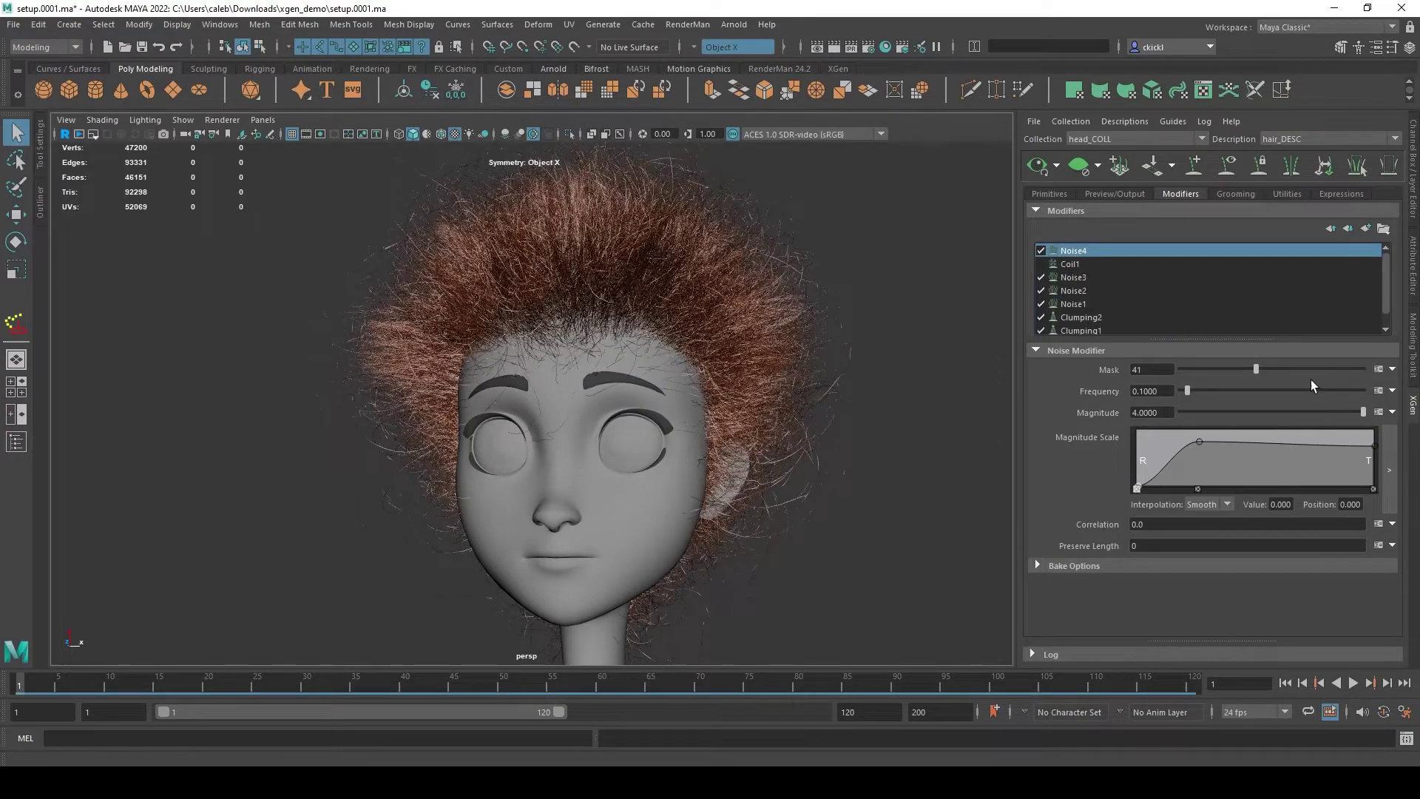
left_click(1377, 369)
key("ctrl+a")
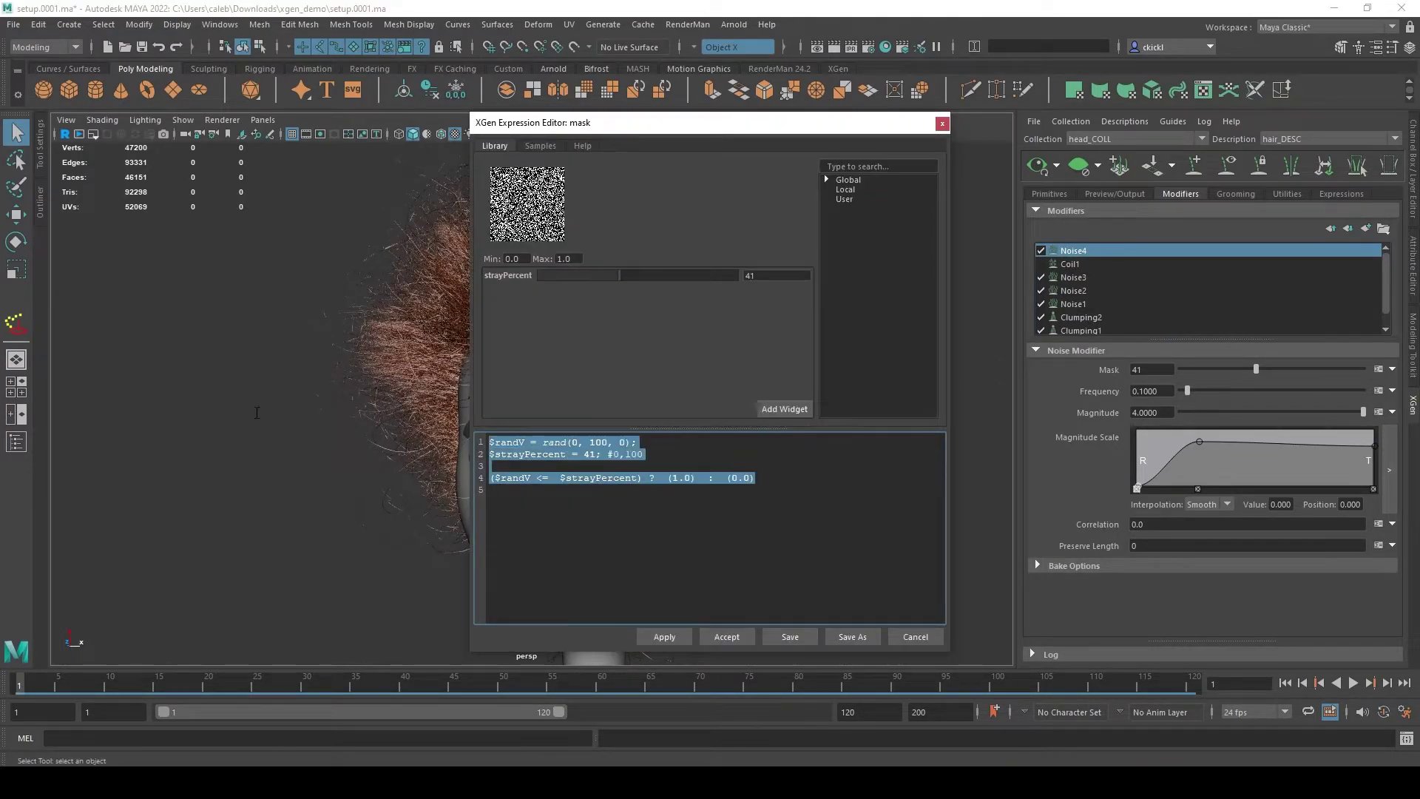
type("$randV = rand(0, 100, 0); $strayPercent = 10;  ($randV <=  $strayPercent) ?  (1.0)  :  (0.0)")
left_click_drag(490, 465, 941, 478)
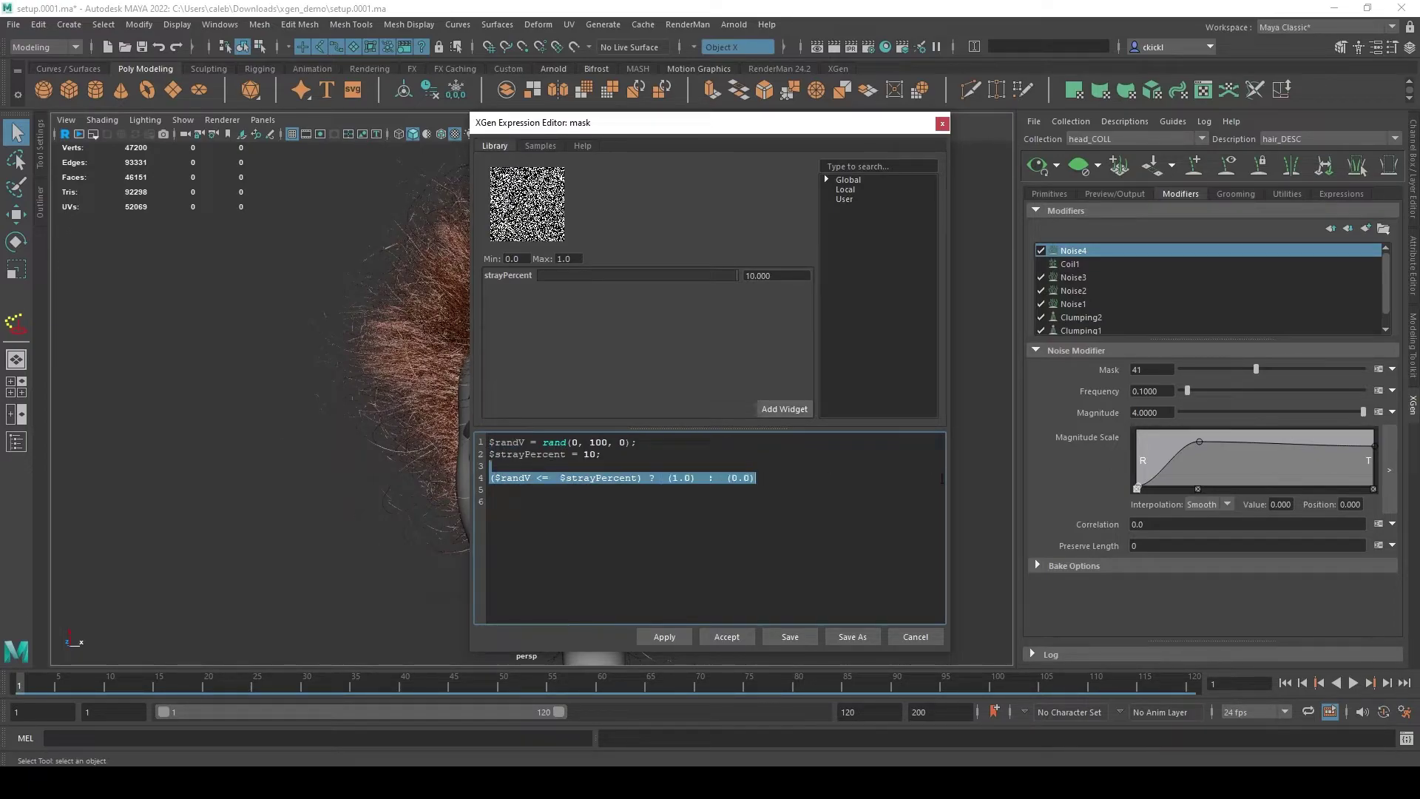
left_click(727, 636)
- Disable the Noise2 modifier and compare the hair with the Noise4 modifier off and on
left_click(1041, 290)
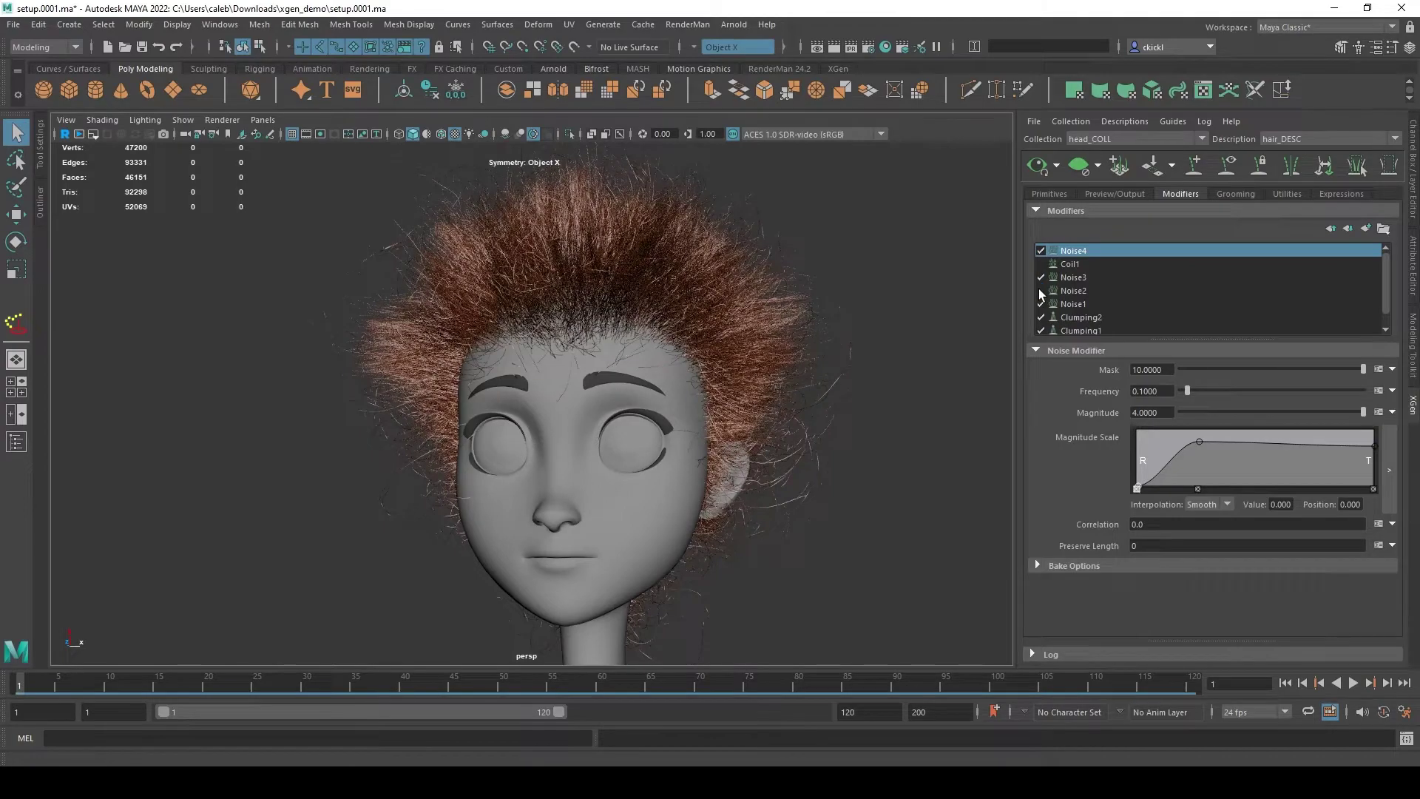
left_click(1041, 250)
left_click(1041, 251)
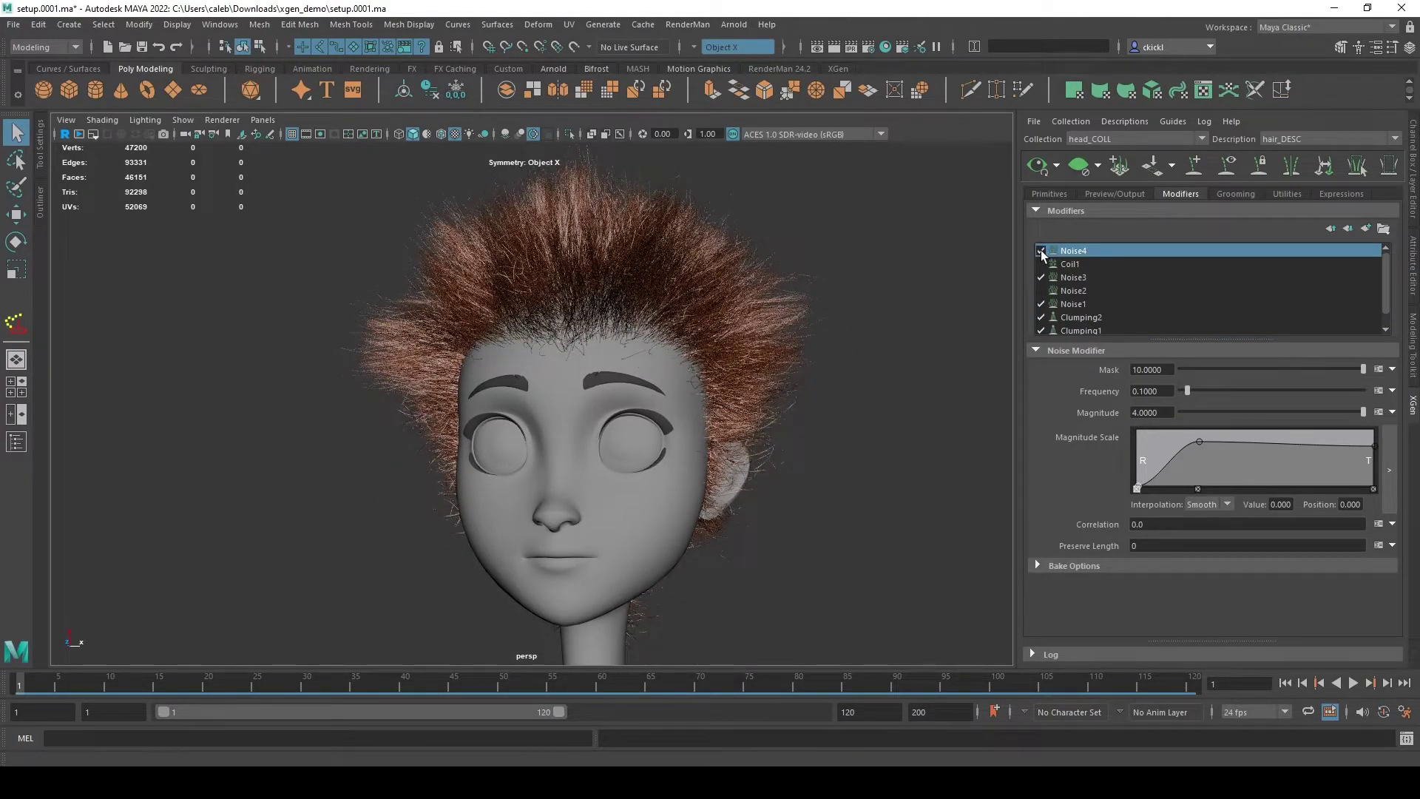
left_click(1040, 250)
left_click(1040, 251)
left_click(1041, 251)
left_click(1041, 251)
left_click_drag(916, 553, 1045, 484, "alt")
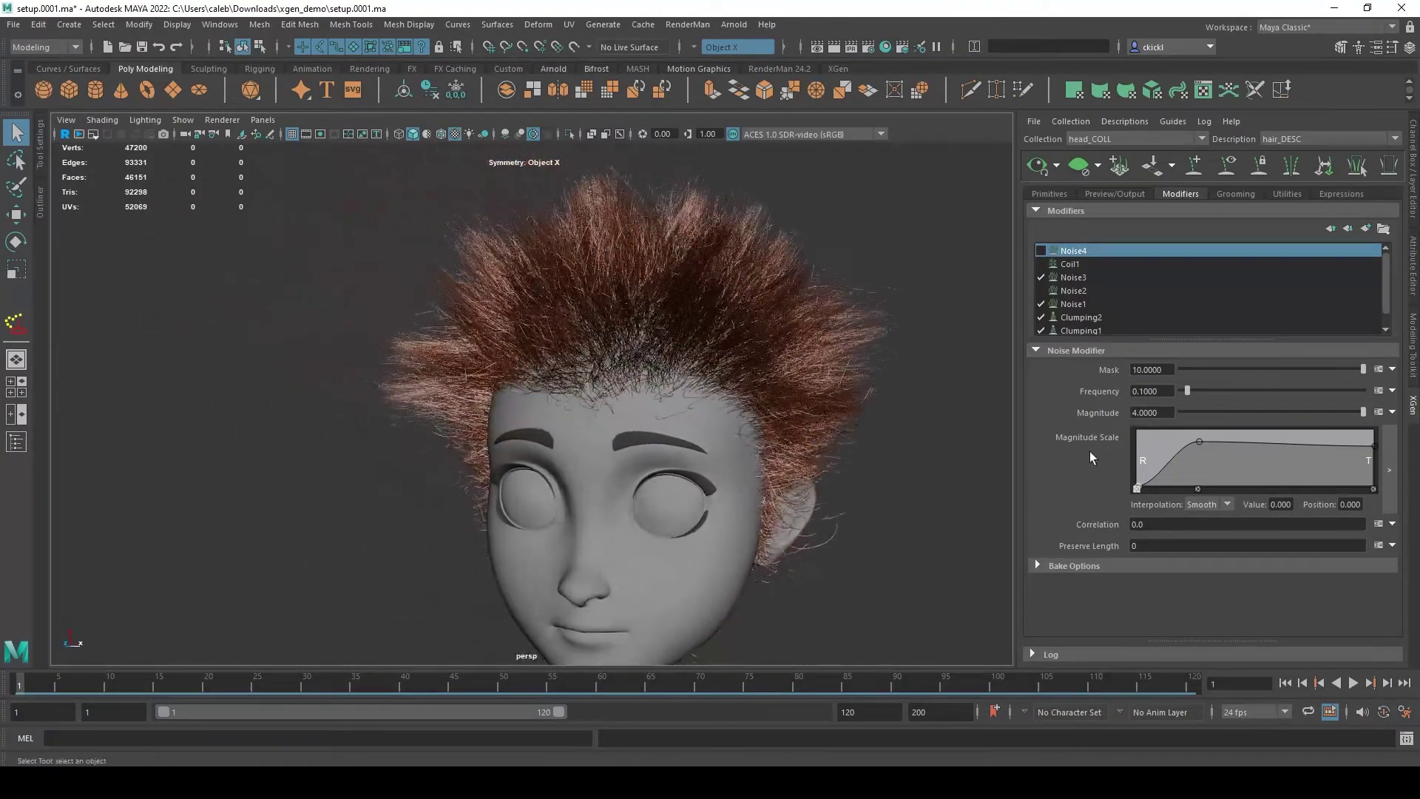
- Change the random seed in the Noise4 modifier's mask expression to 1, giving rand(0, 100, 1), and accept the expression
left_click(1378, 369)
double_click(622, 441)
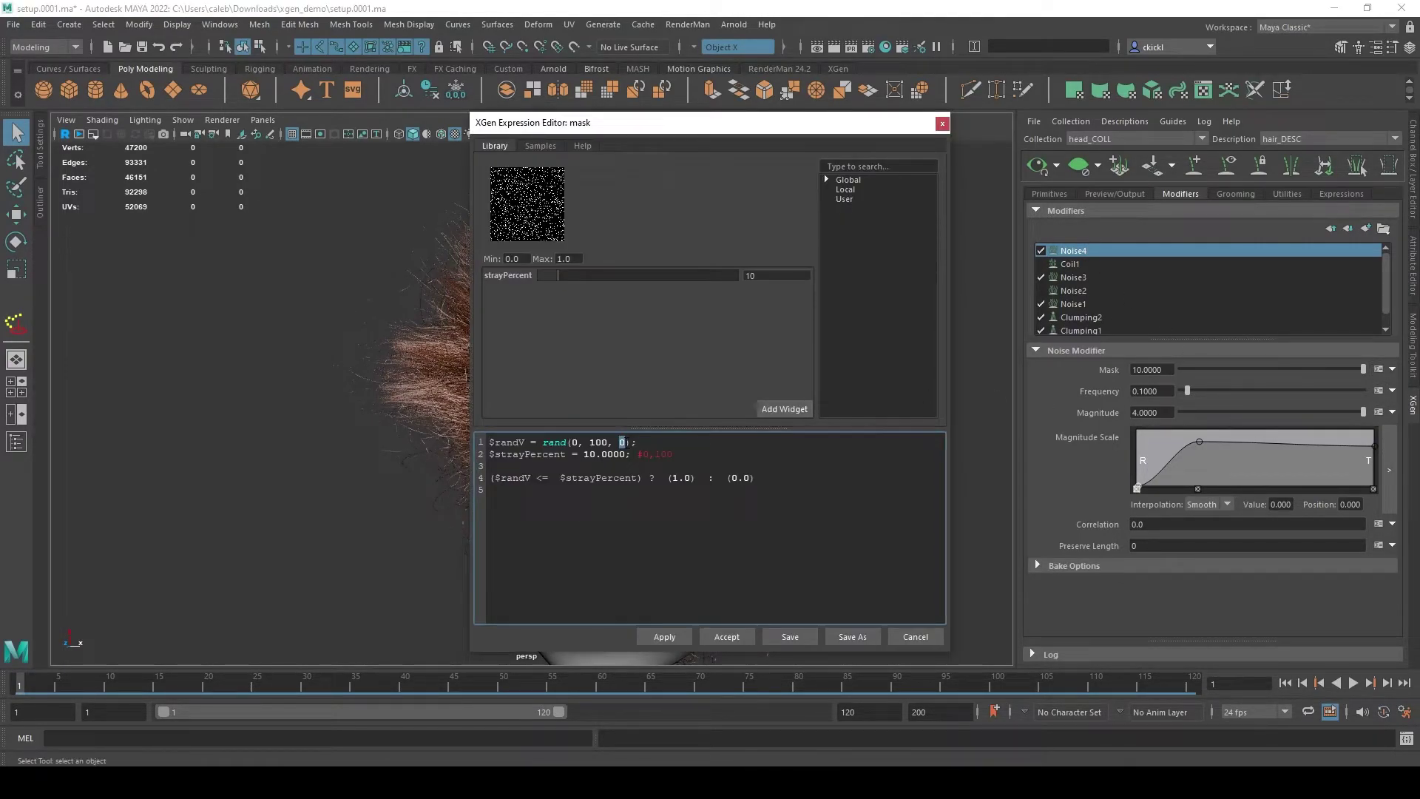
type("1")
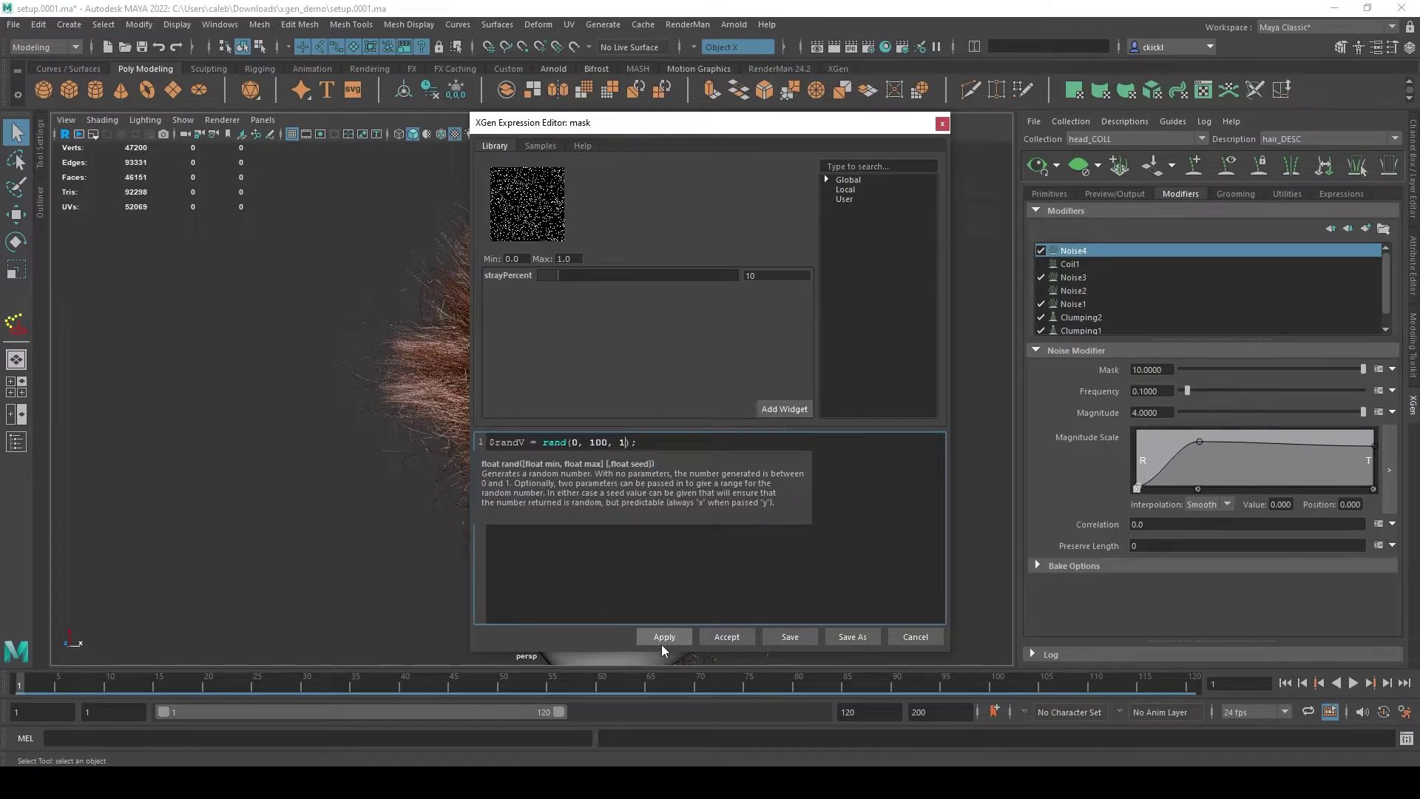
type("$strayPercent = 10.0000; #0,100  ($randV <= $strayPercent) ? (1.0) : (0.0)")
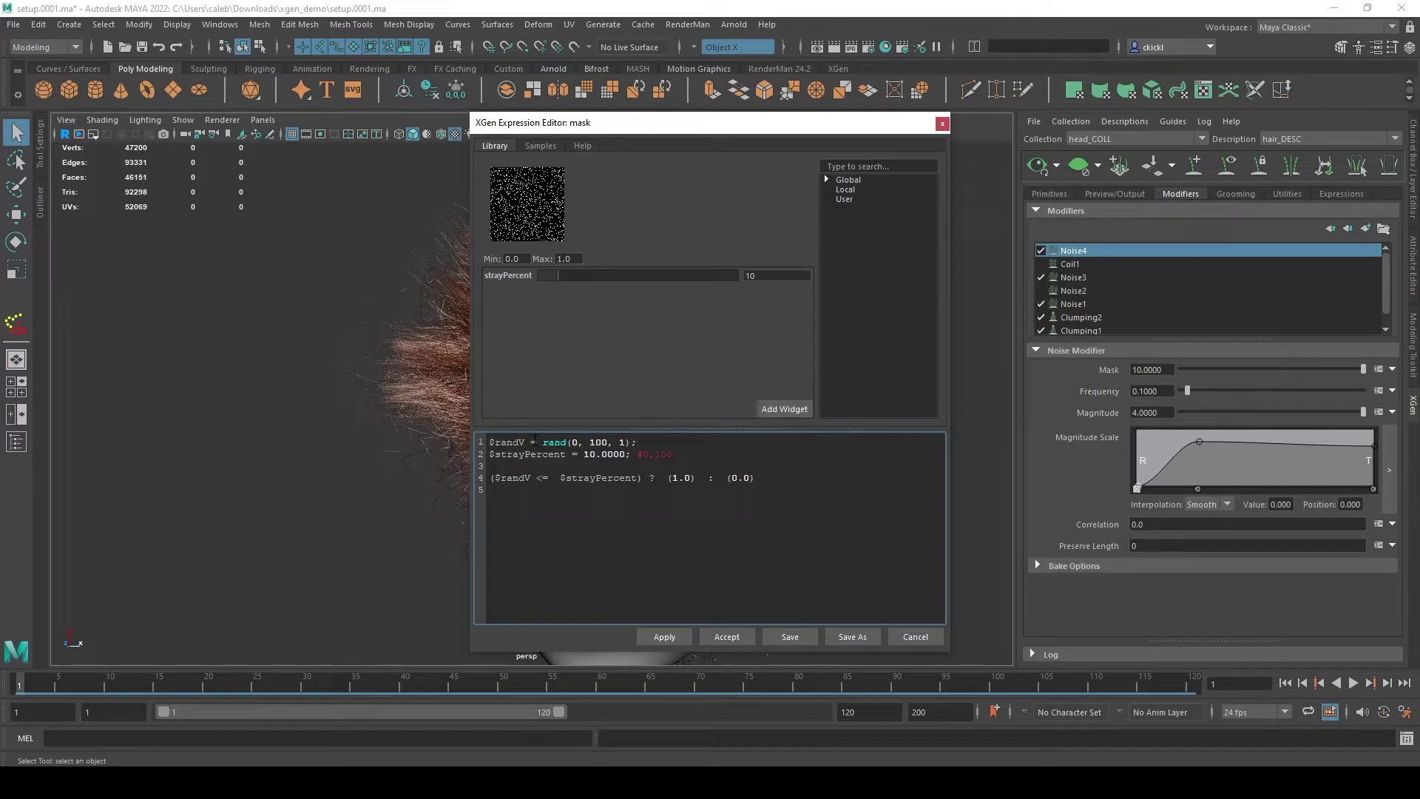
left_click(664, 635)
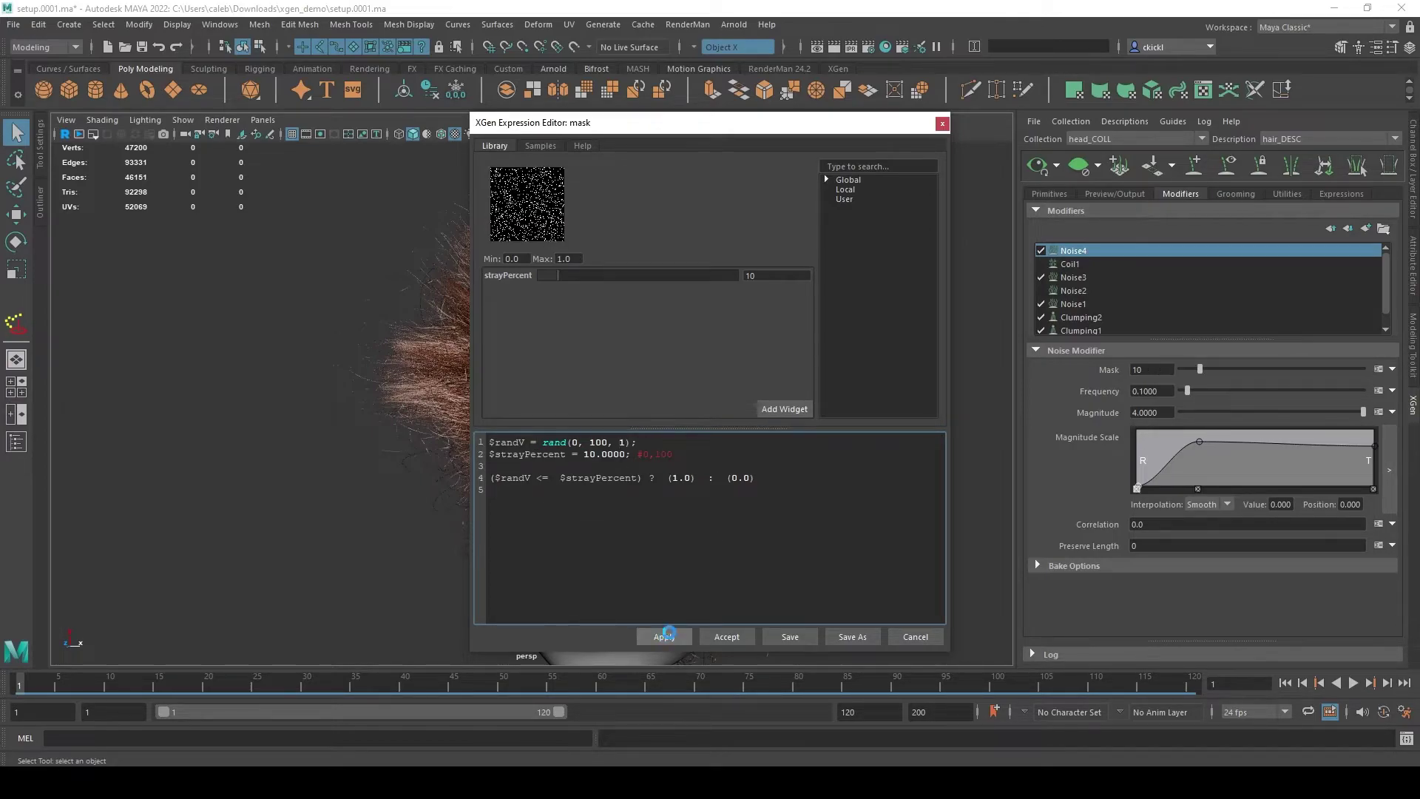
left_click(728, 636)
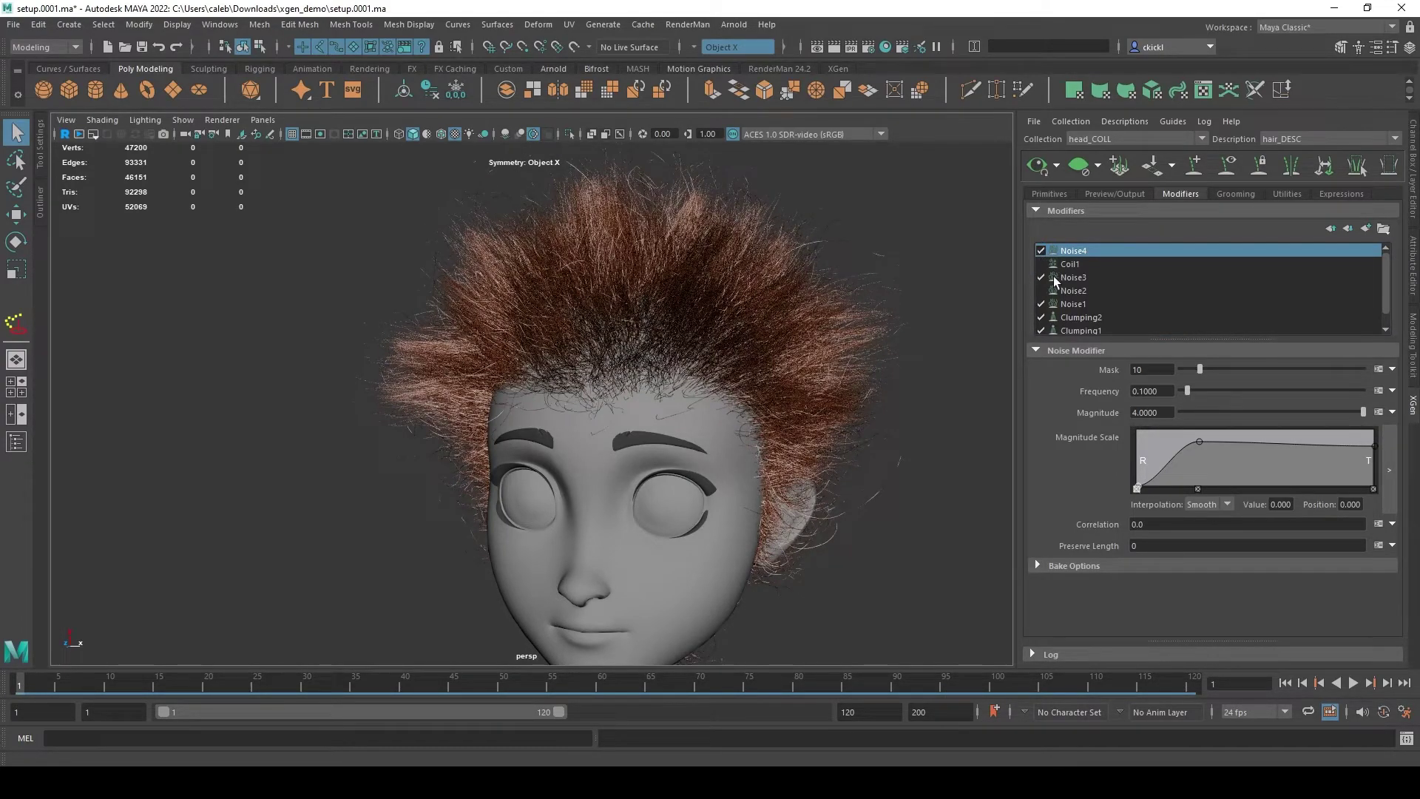
- Compare the settings of the Noise3, Noise4 and Coil1 modifiers and examine the hair from several angles around the head
left_click(1076, 277)
left_click(1076, 252)
left_click(1073, 278)
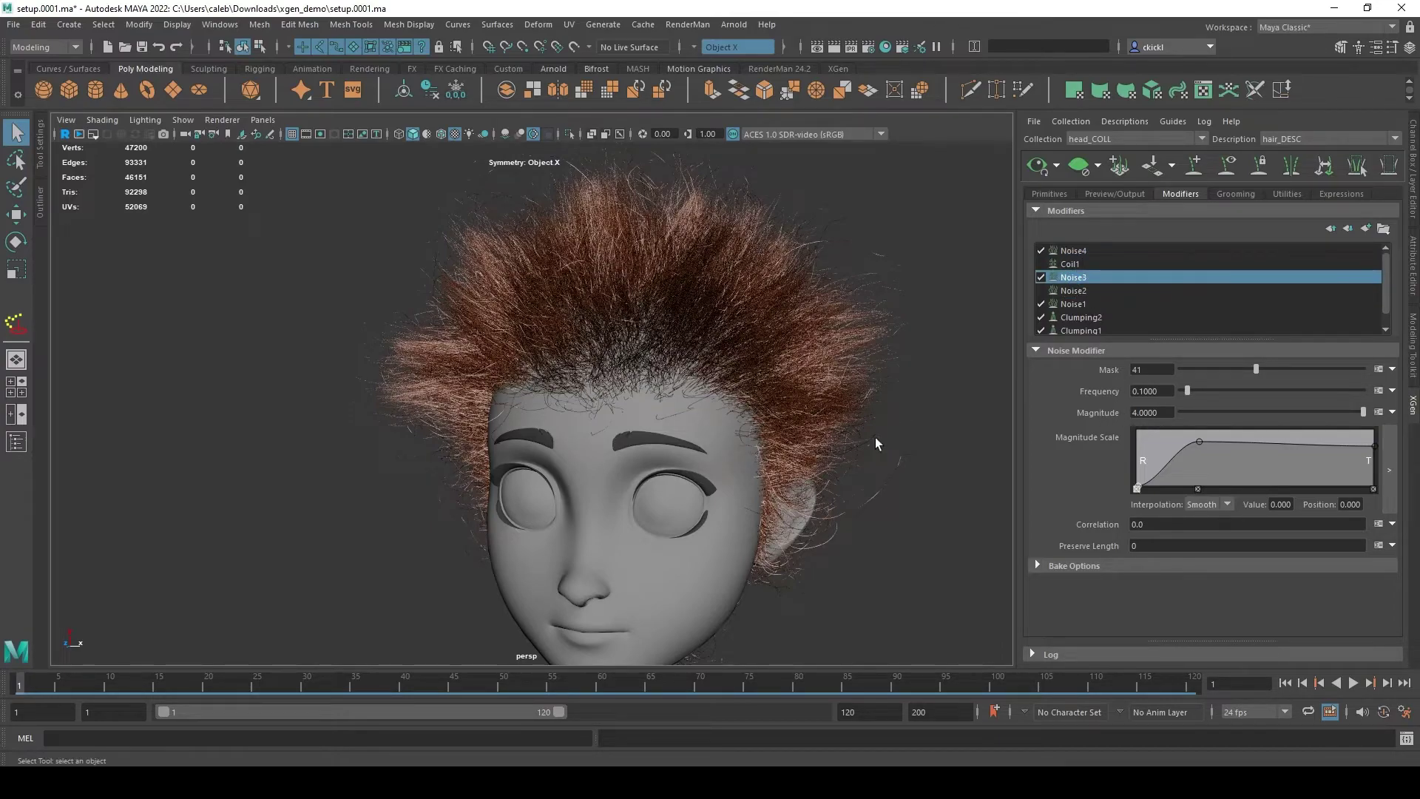
right_click_drag(776, 503, 789, 537, "alt")
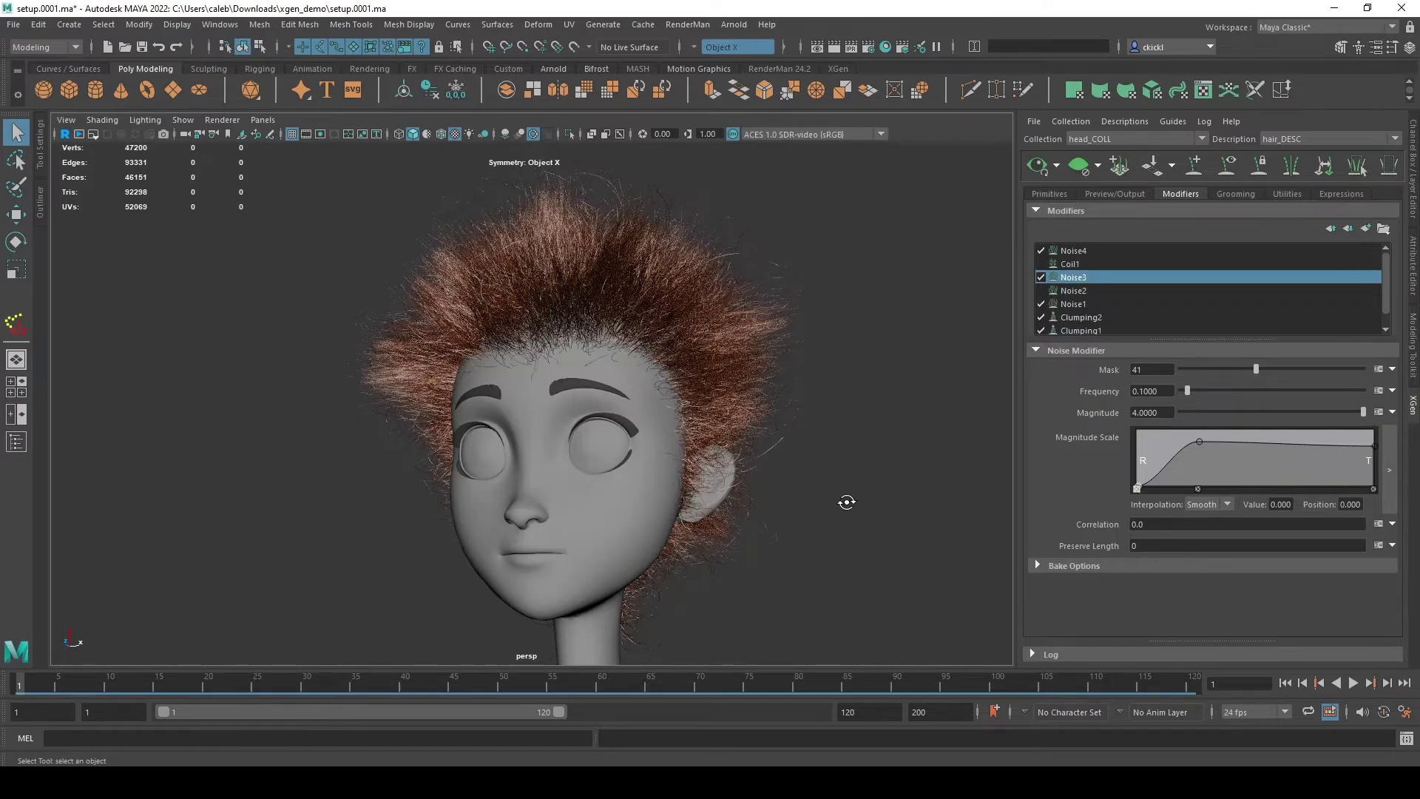
left_click_drag(843, 497, 919, 486, "alt")
left_click(1070, 263)
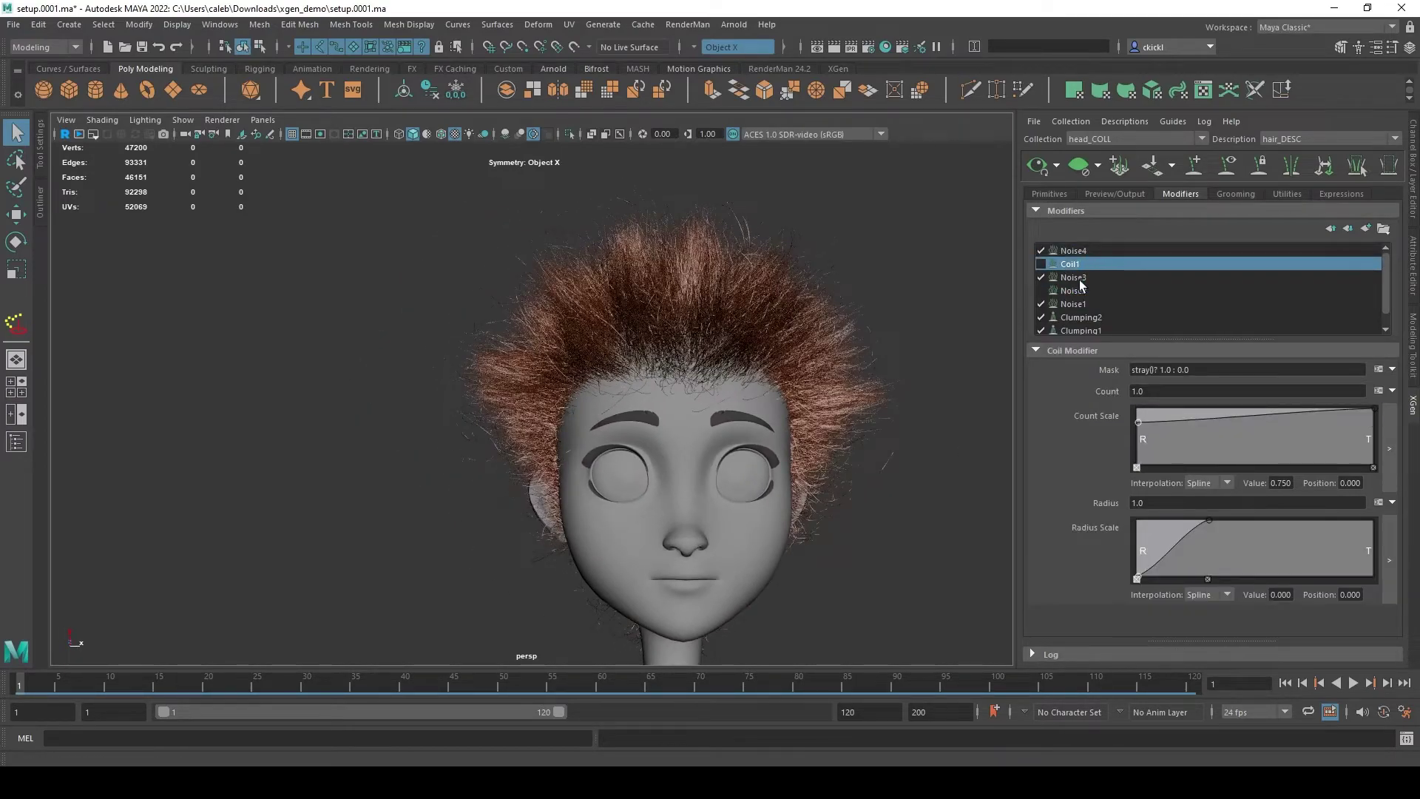
left_click(1073, 277)
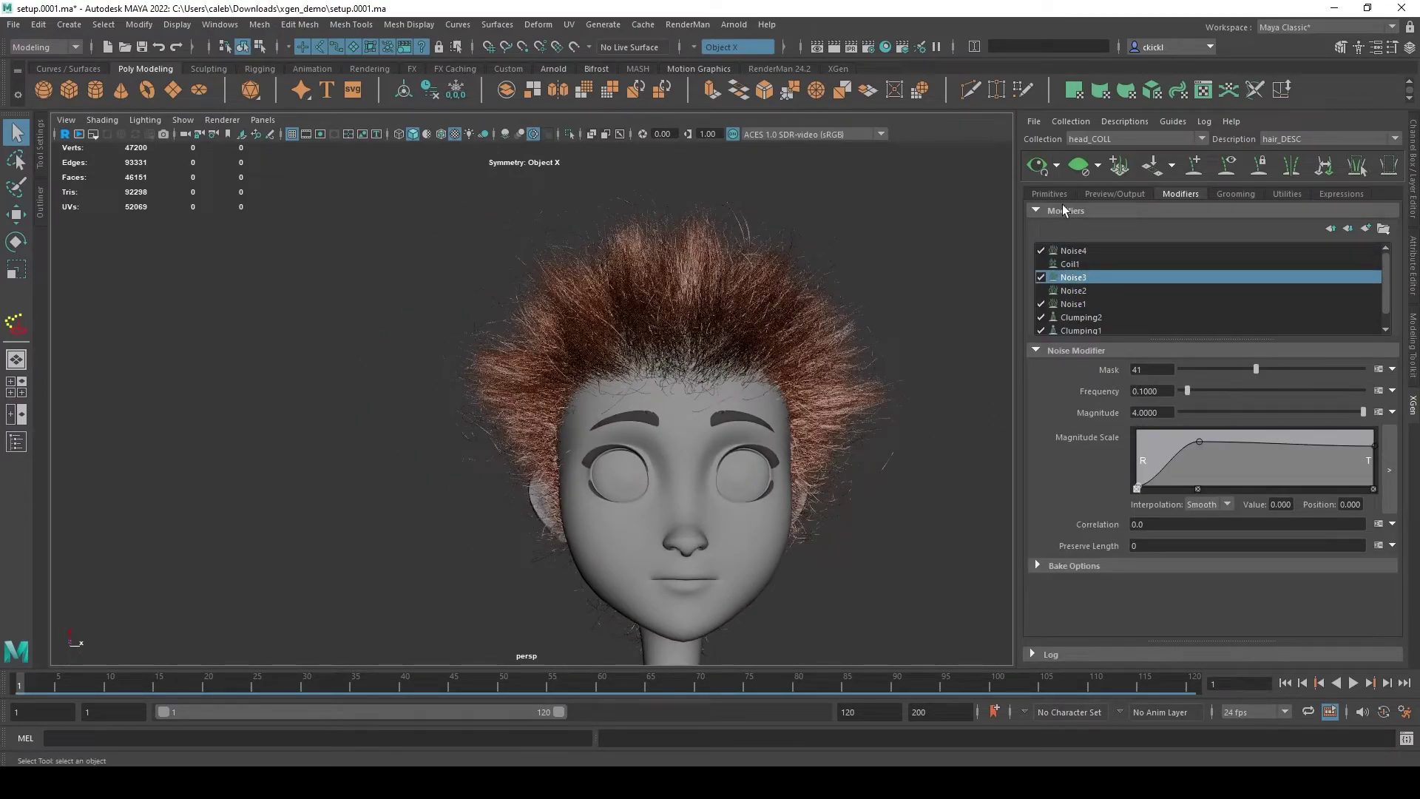
left_click_drag(809, 509, 875, 491, "alt")
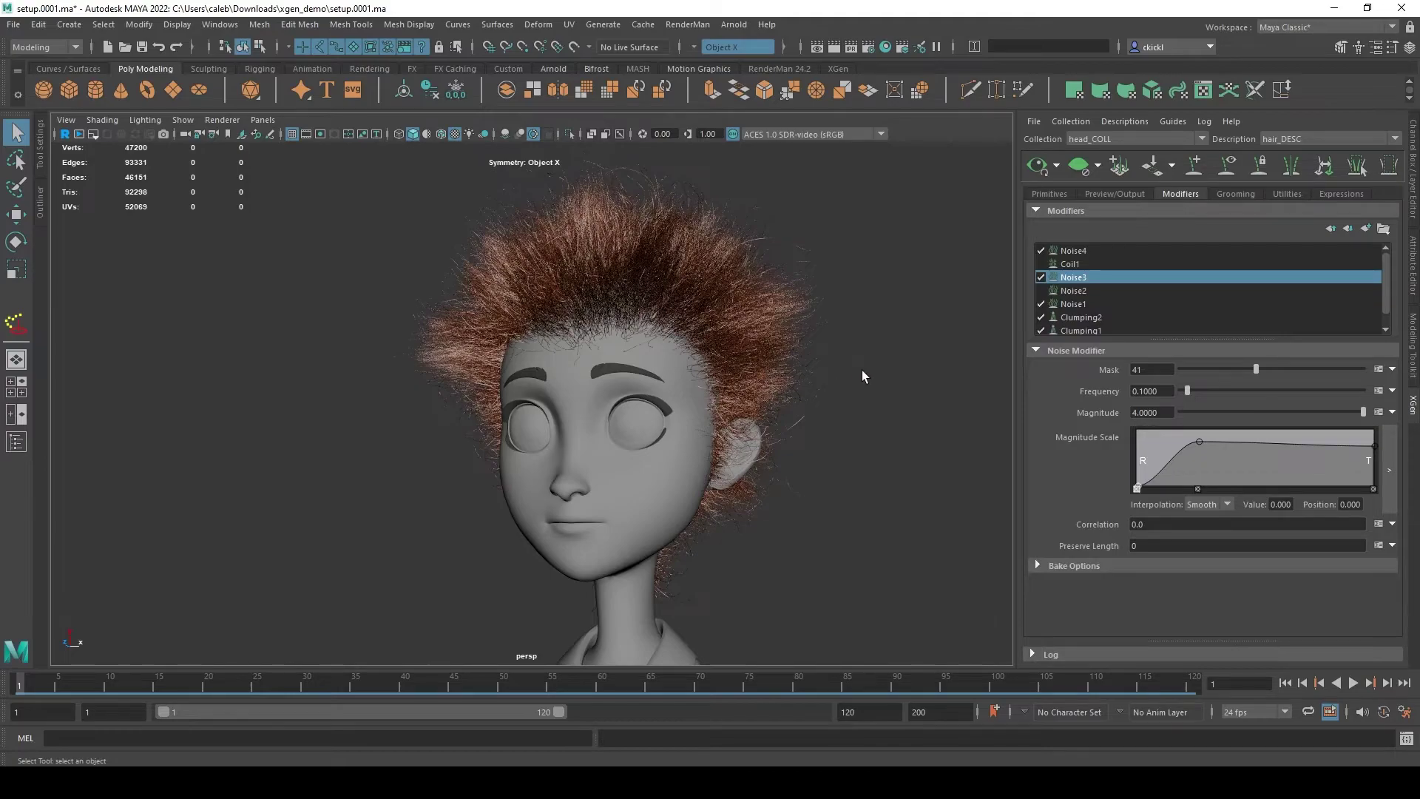
left_click_drag(858, 377, 928, 379, "alt")
middle_click_drag(922, 387, 843, 411, "alt")
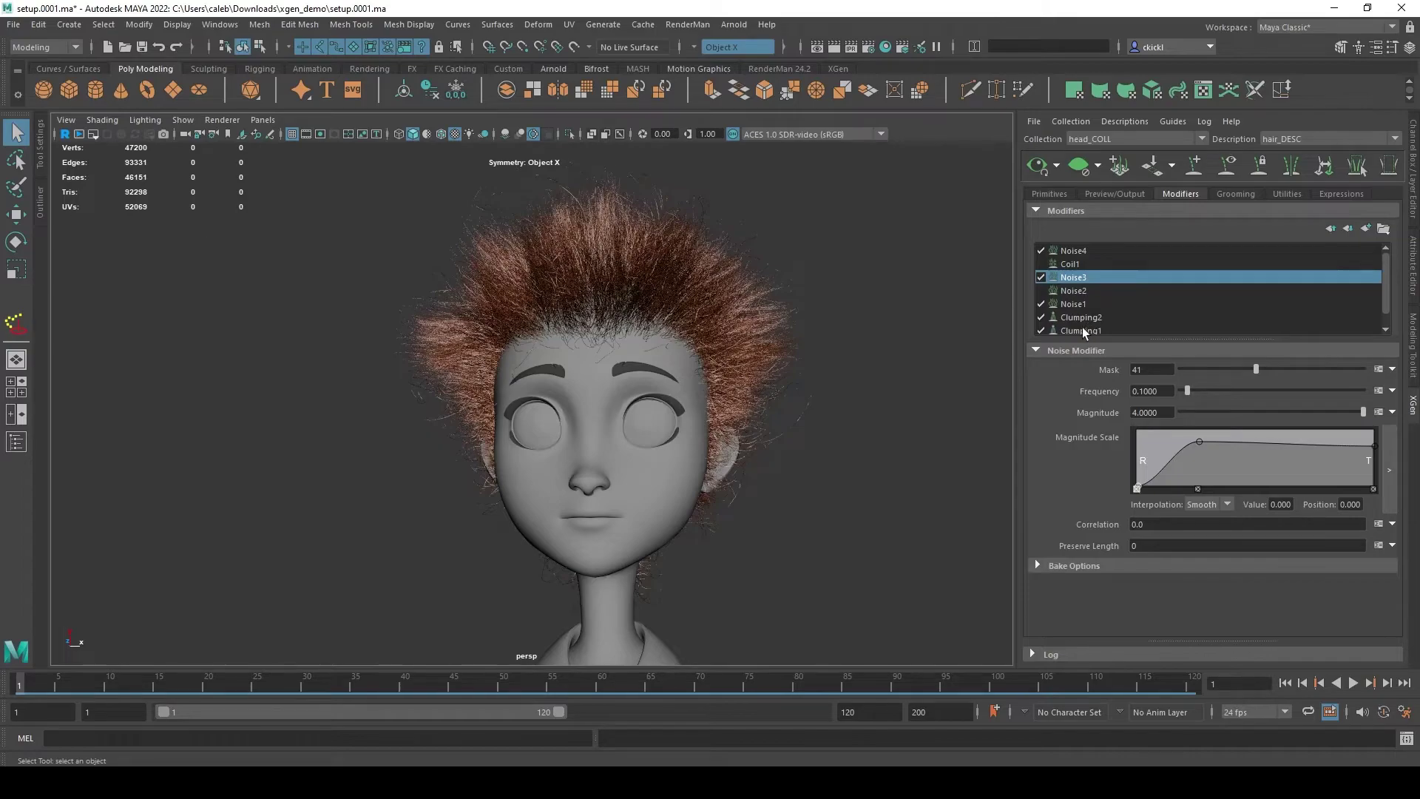
left_click_drag(844, 384, 697, 556, "alt")
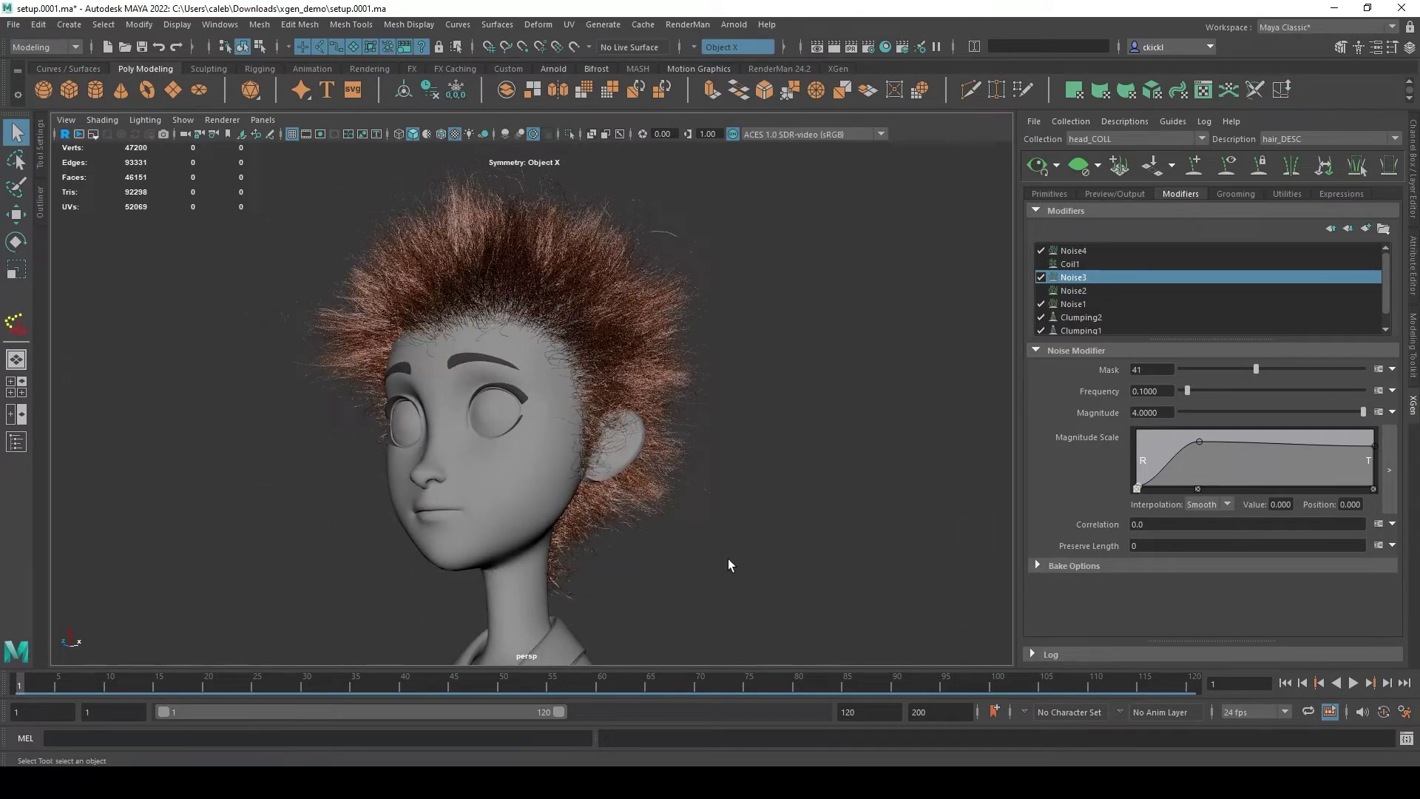
middle_click_drag(695, 550, 856, 530, "alt")
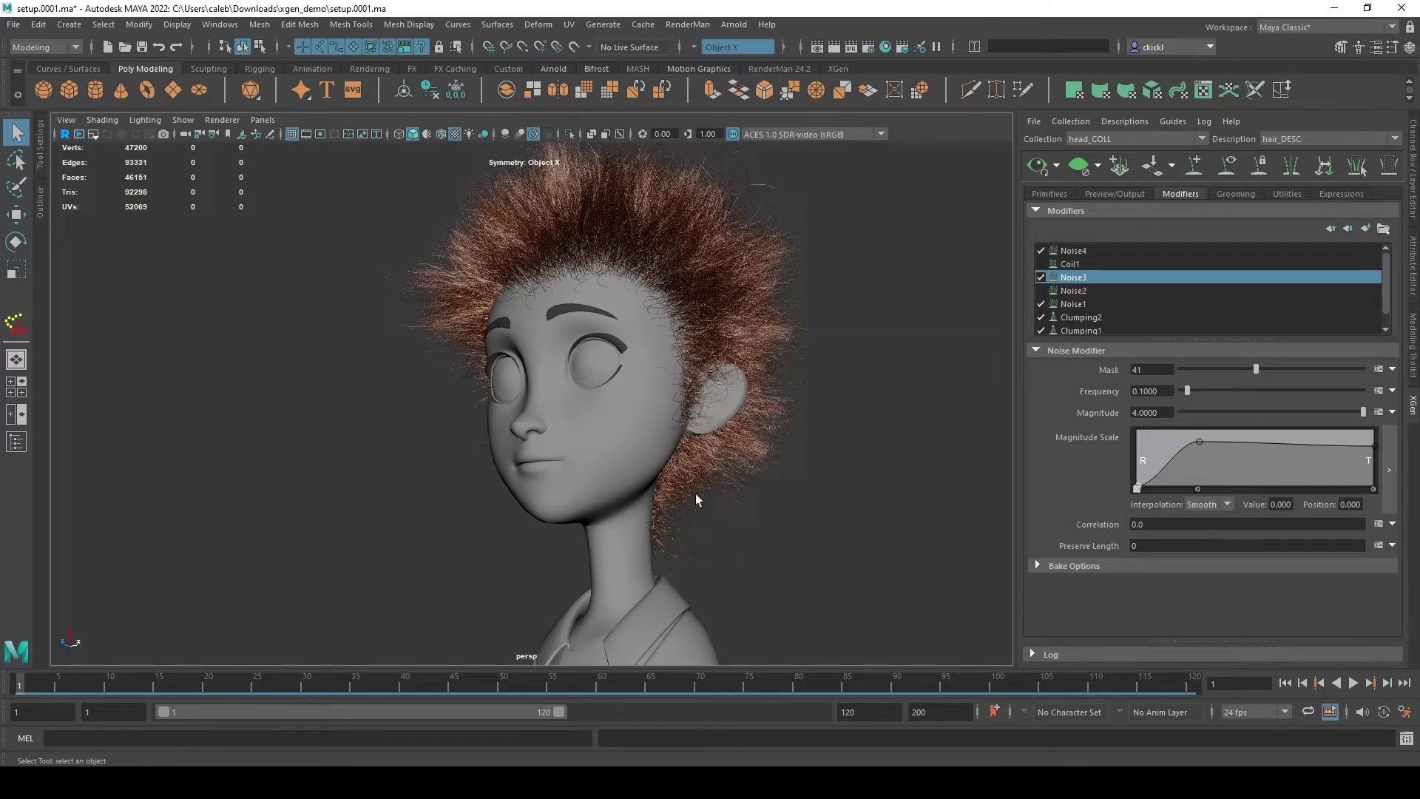
- Inspect the Clumping1 modifier's mask expression, focusing on the fit($cLength, 0.2, .8, 0.0, 1.0) line, and close it without changes
scroll(1112, 299, "down", 1)
left_click(1087, 317)
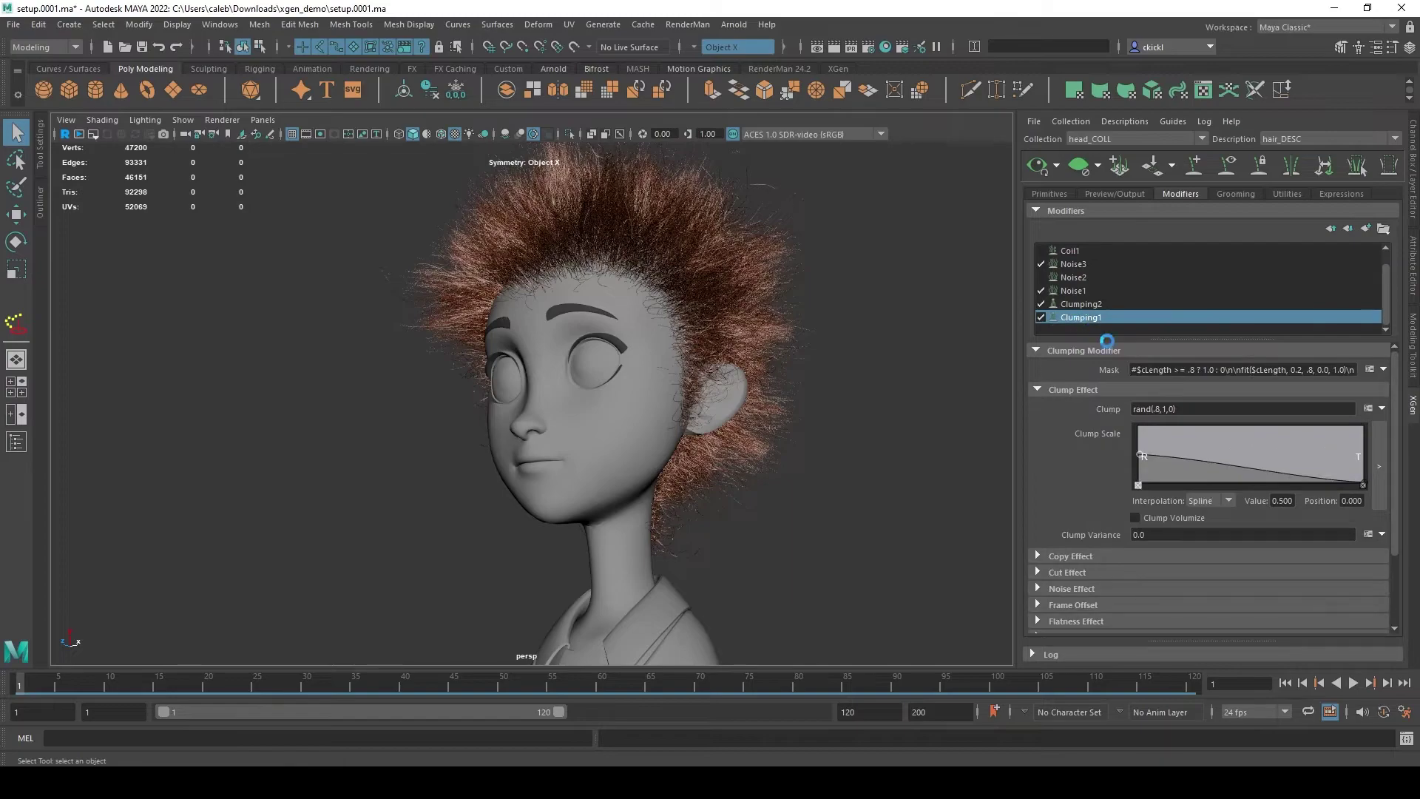
left_click(1369, 369)
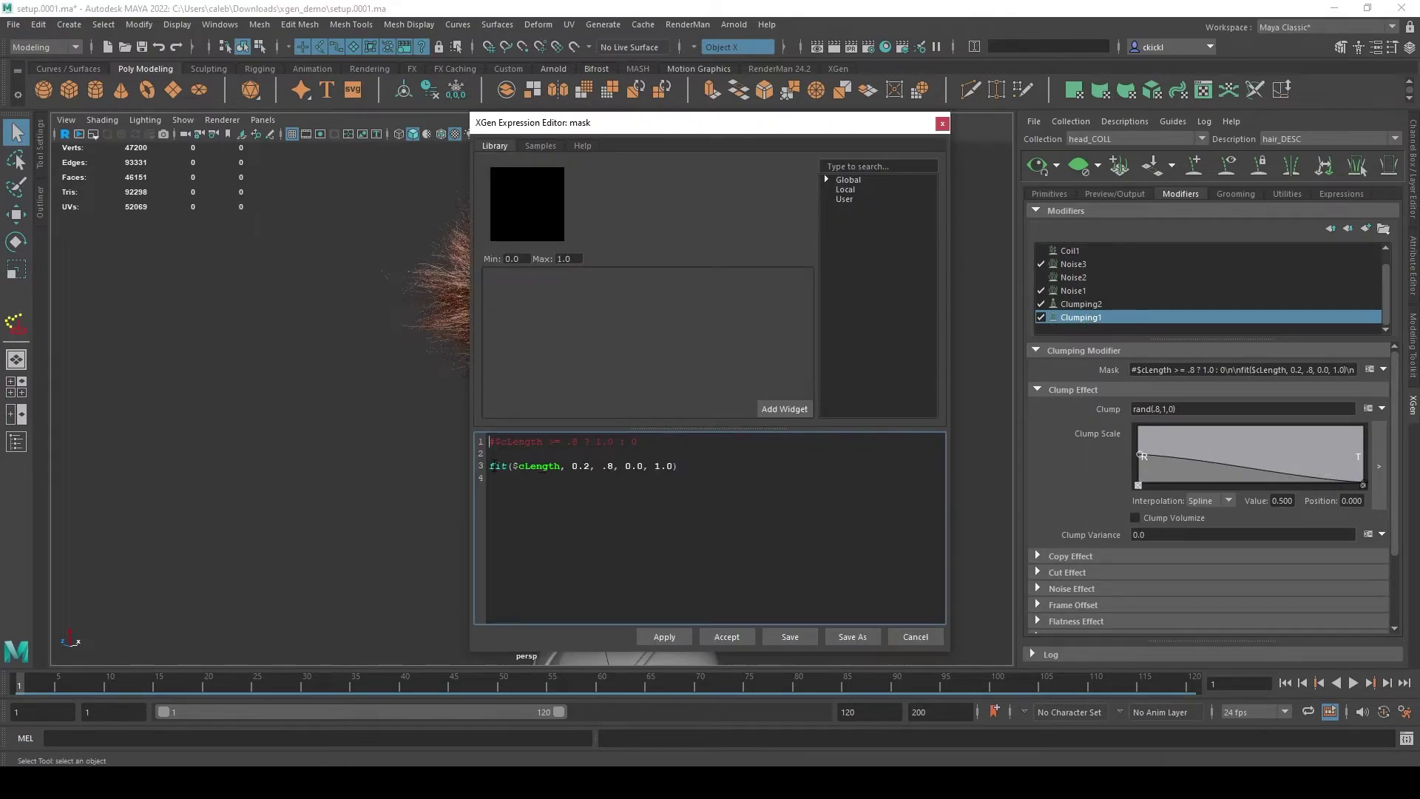
left_click_drag(490, 465, 718, 475)
left_click_drag(561, 468, 619, 468)
left_click(915, 636)
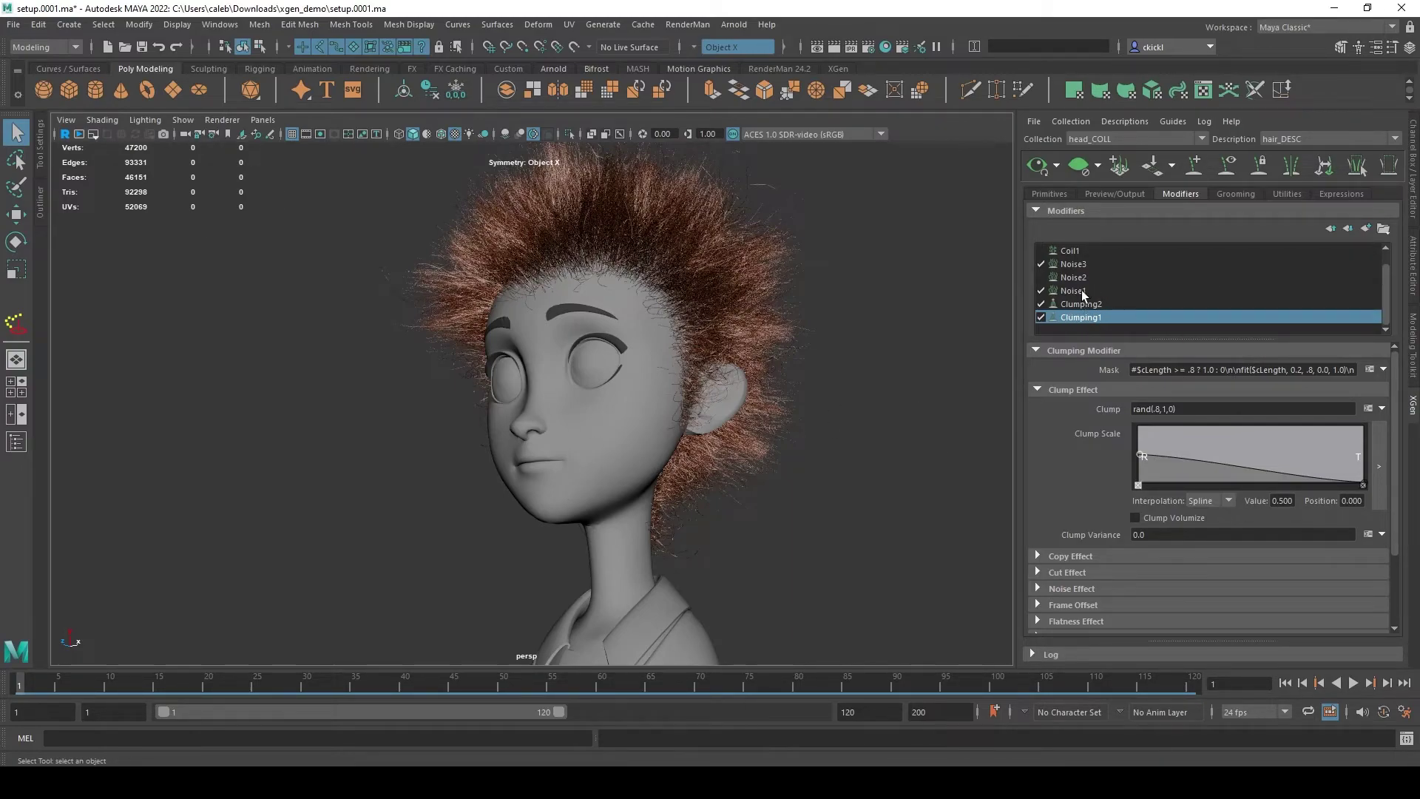
- Return to the Noise3 modifier and view the description's global stray percentage setting, leaving it as it is
left_click(1078, 265)
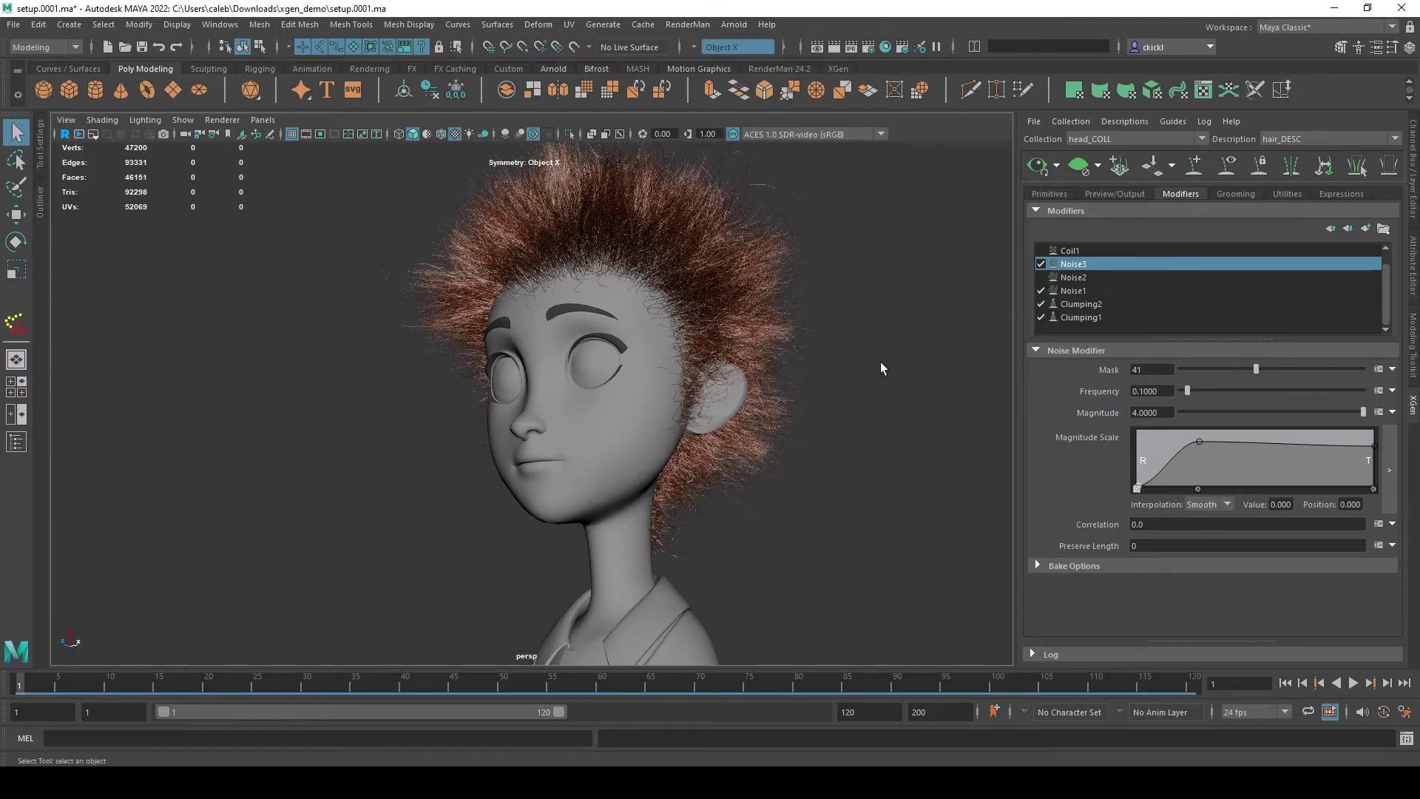
left_click_drag(871, 366, 961, 318, "alt")
left_click(1124, 120)
mouse_move(1175, 198)
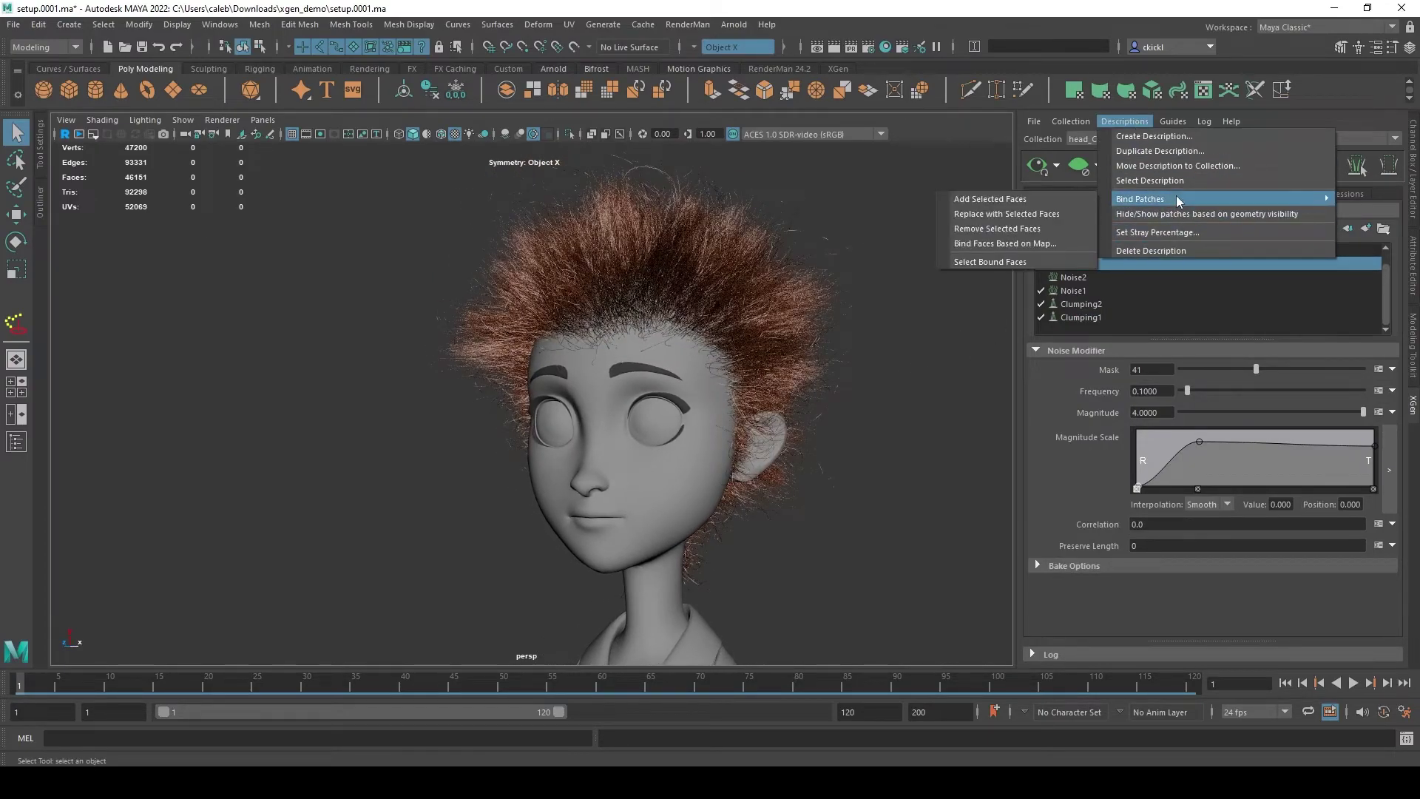
left_click(1168, 232)
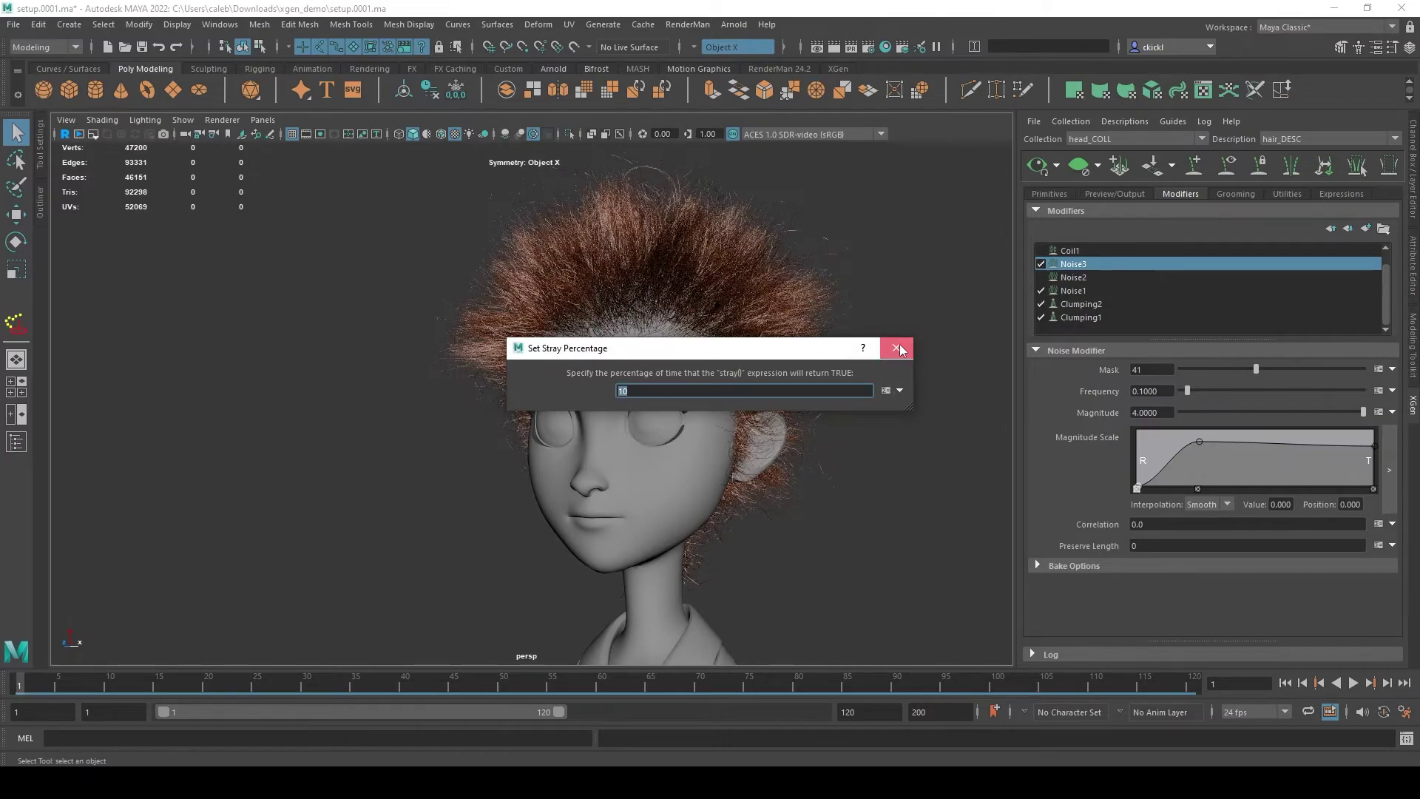
left_click(896, 348)
- Review the full custom stray expression in the Noise3 modifier's mask without changing it, and examine the hair around the head
mouse_move(880, 453)
left_mouse_down("alt")
mouse_move(910, 459)
mouse_move(872, 462)
left_mouse_up("alt")
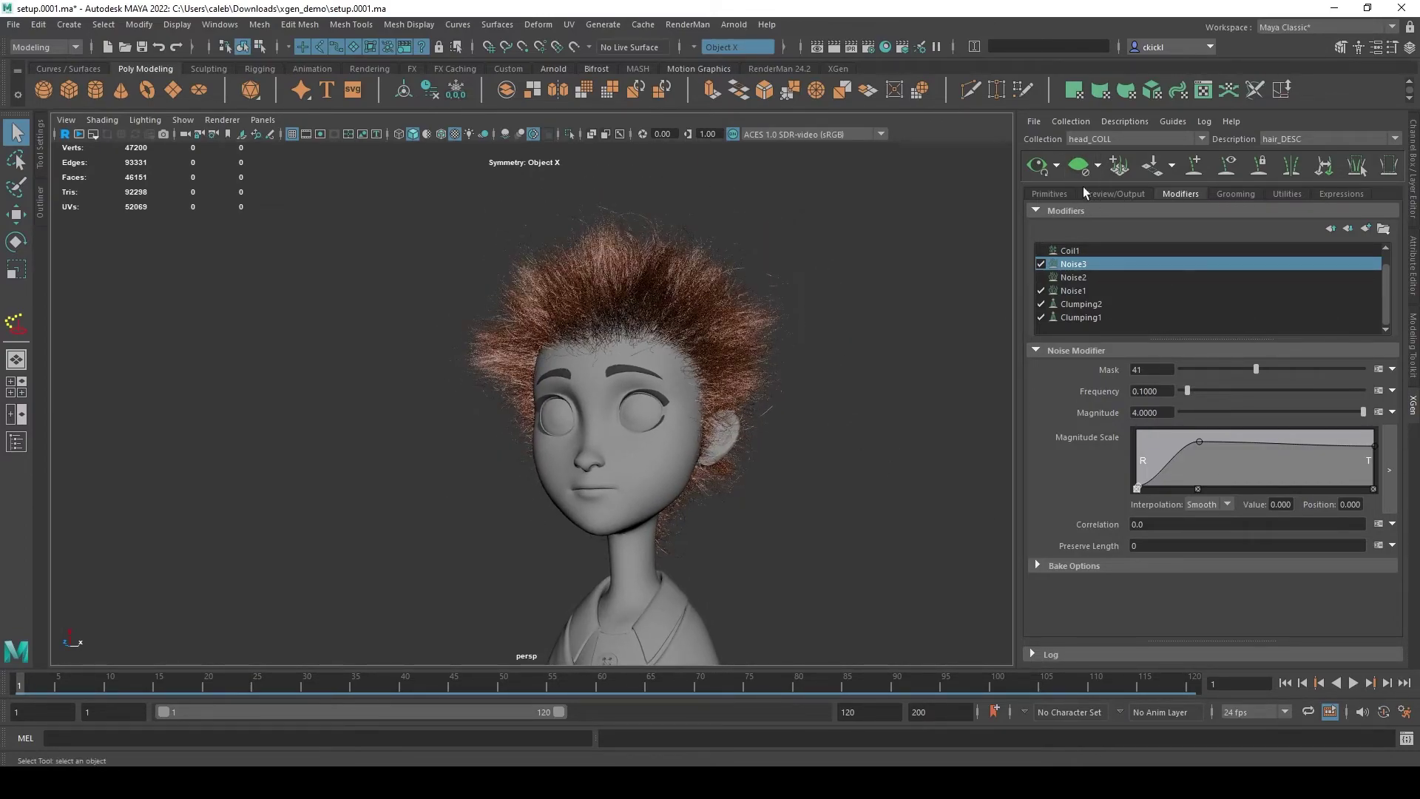
mouse_move(890, 407)
left_mouse_down("alt")
mouse_move(909, 424)
mouse_move(890, 433)
left_mouse_up("alt")
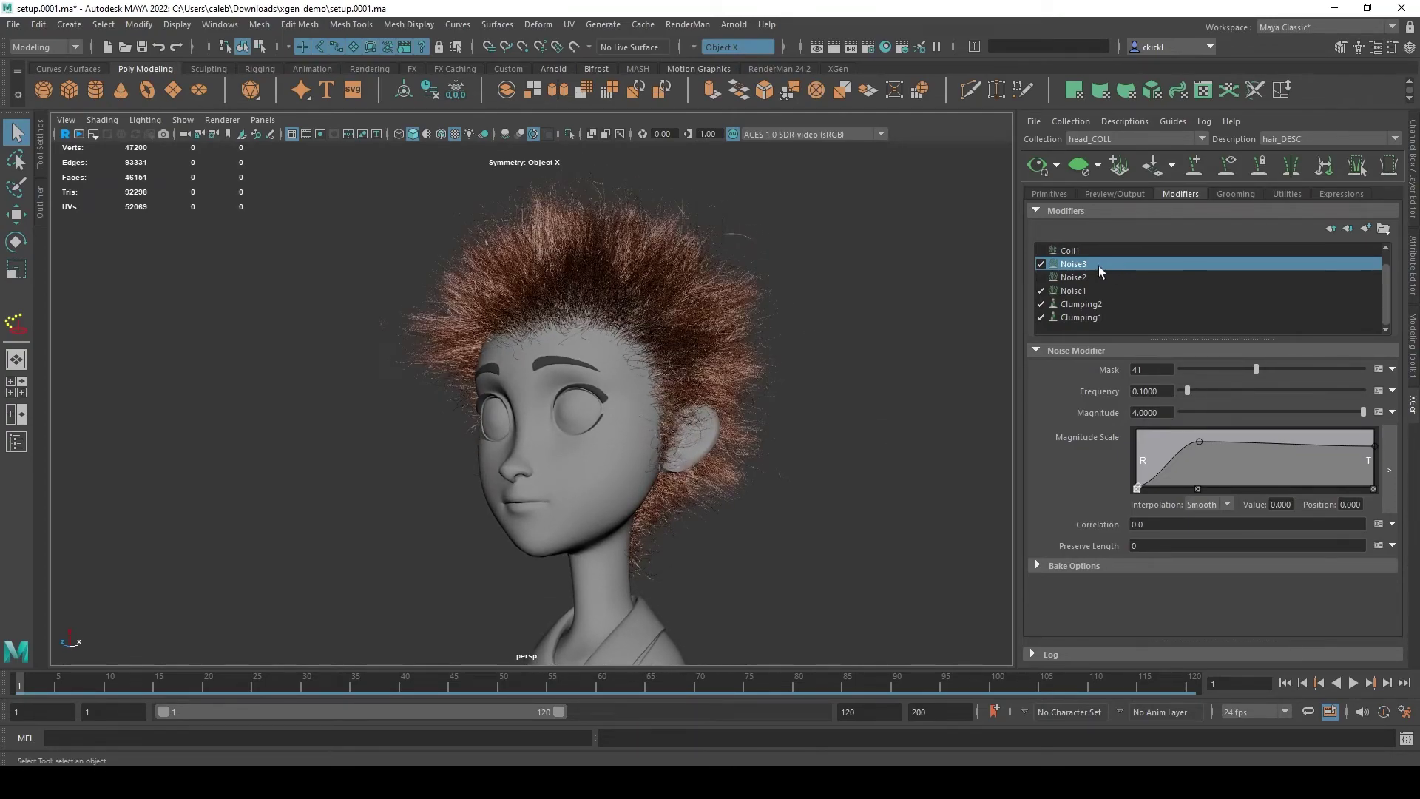
left_click(1378, 369)
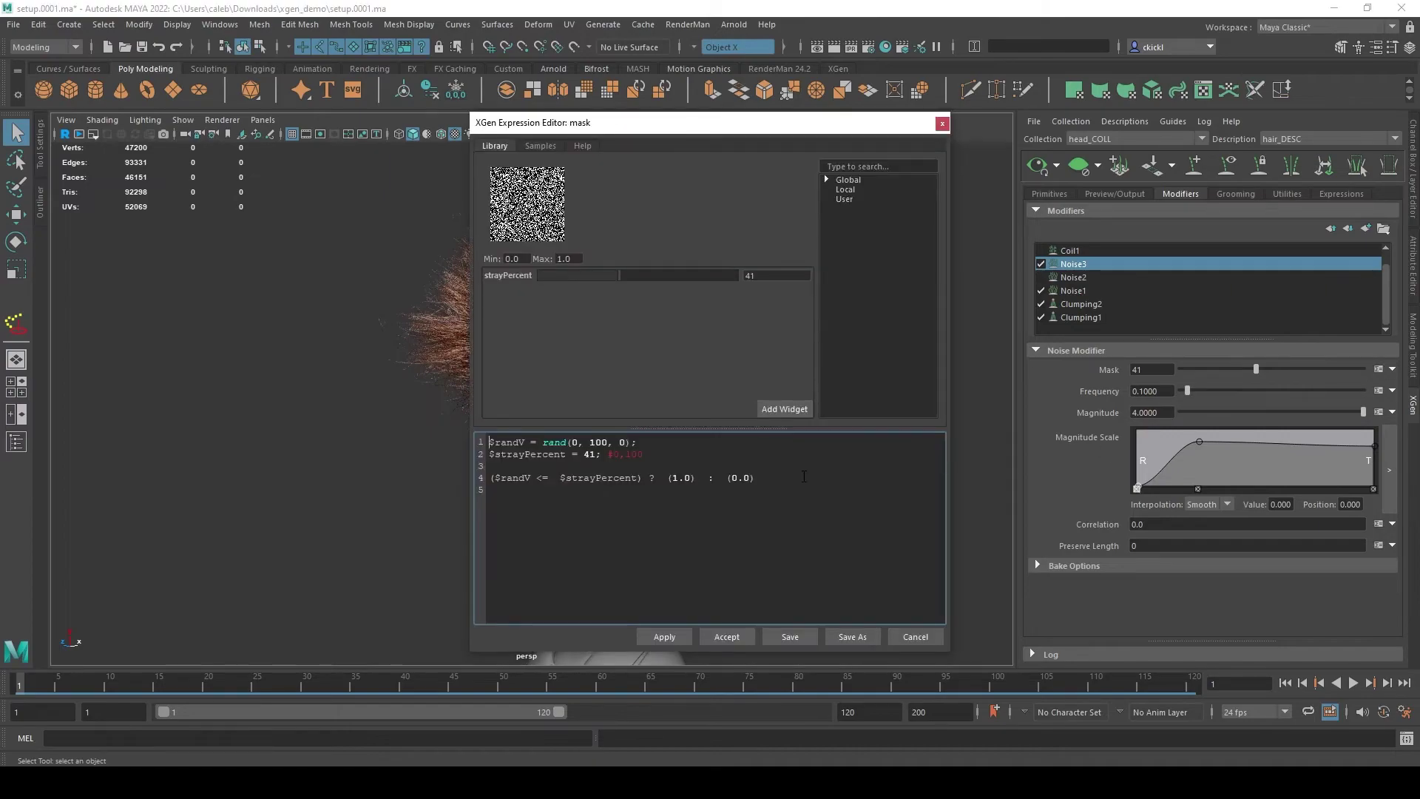
left_click_drag(790, 478, 326, 409)
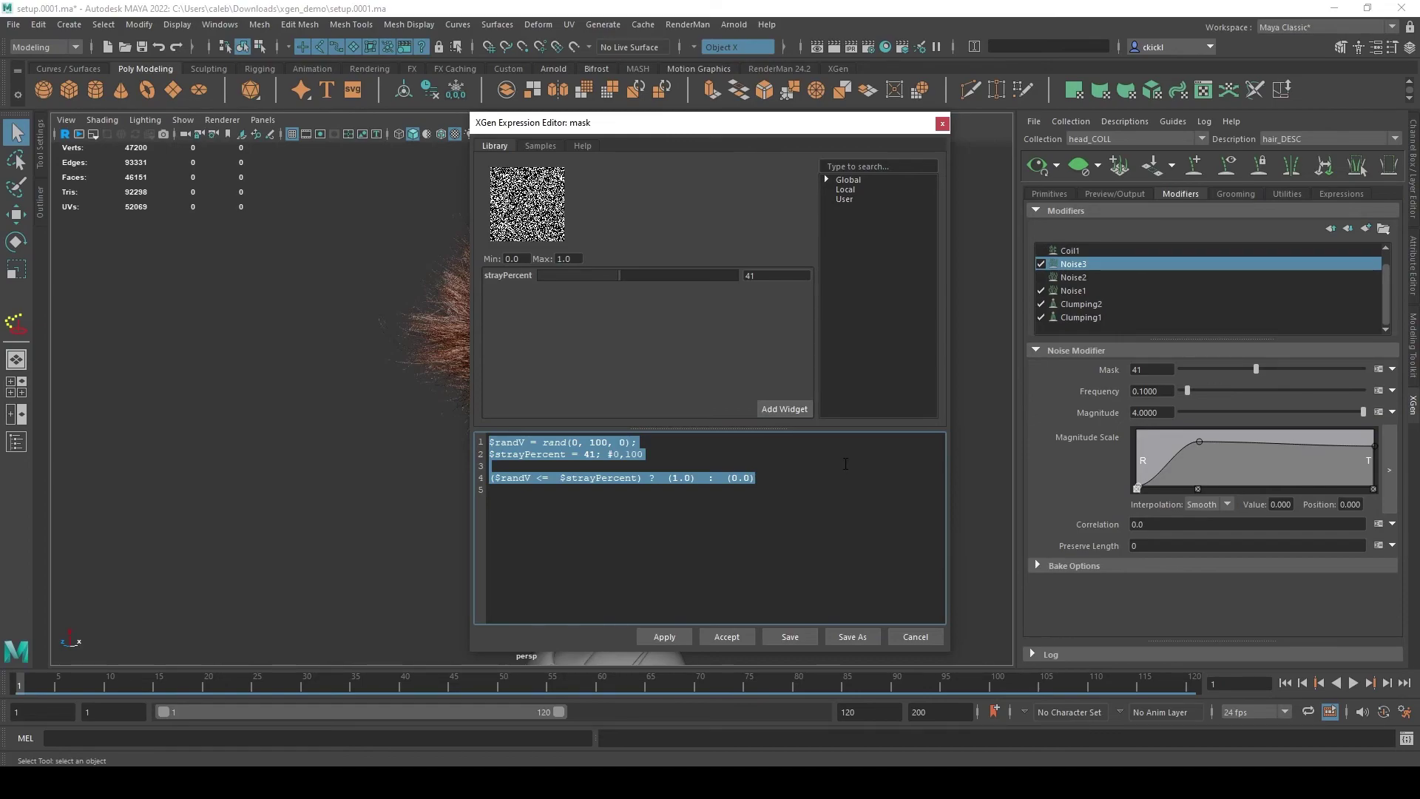
left_click(917, 637)
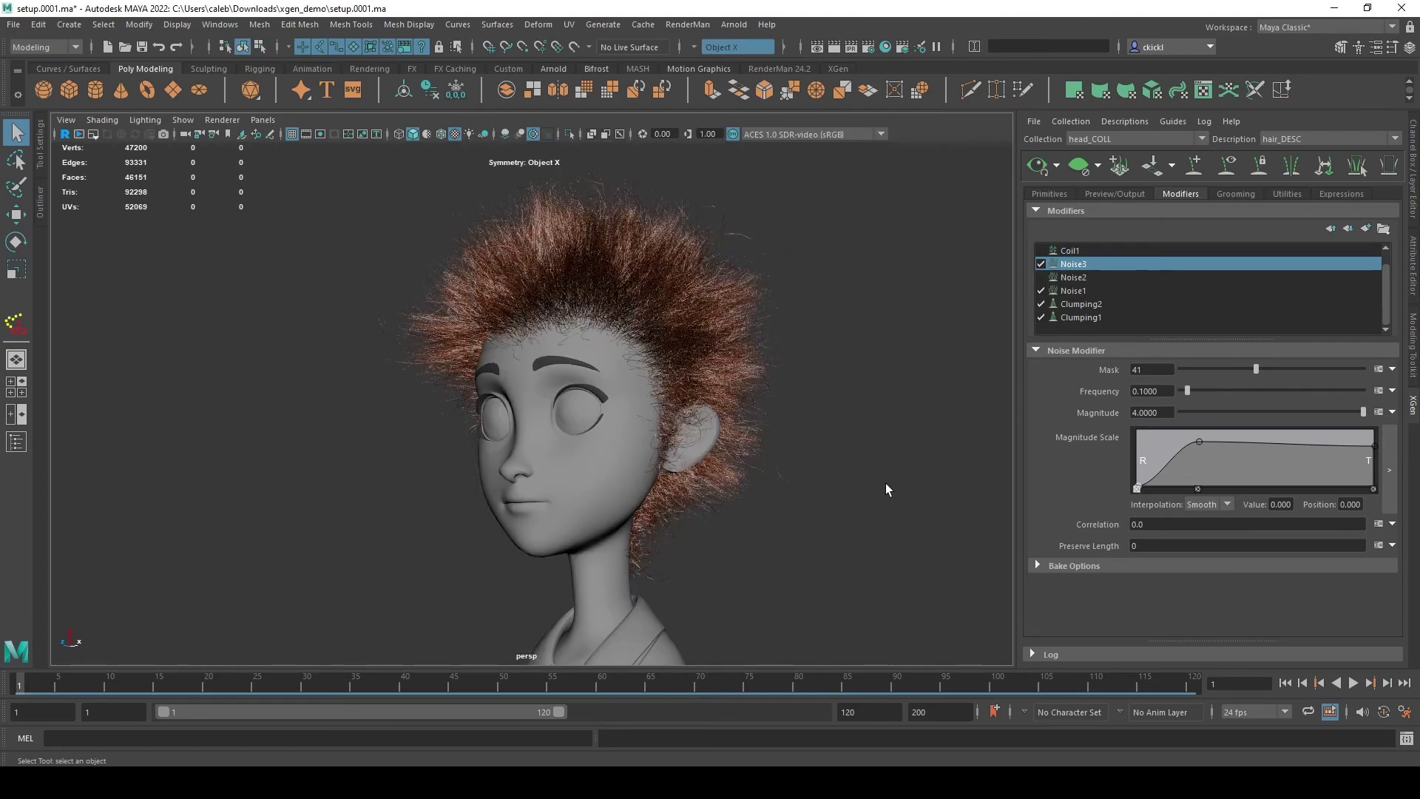
left_click_drag(826, 500, 876, 495, "alt")
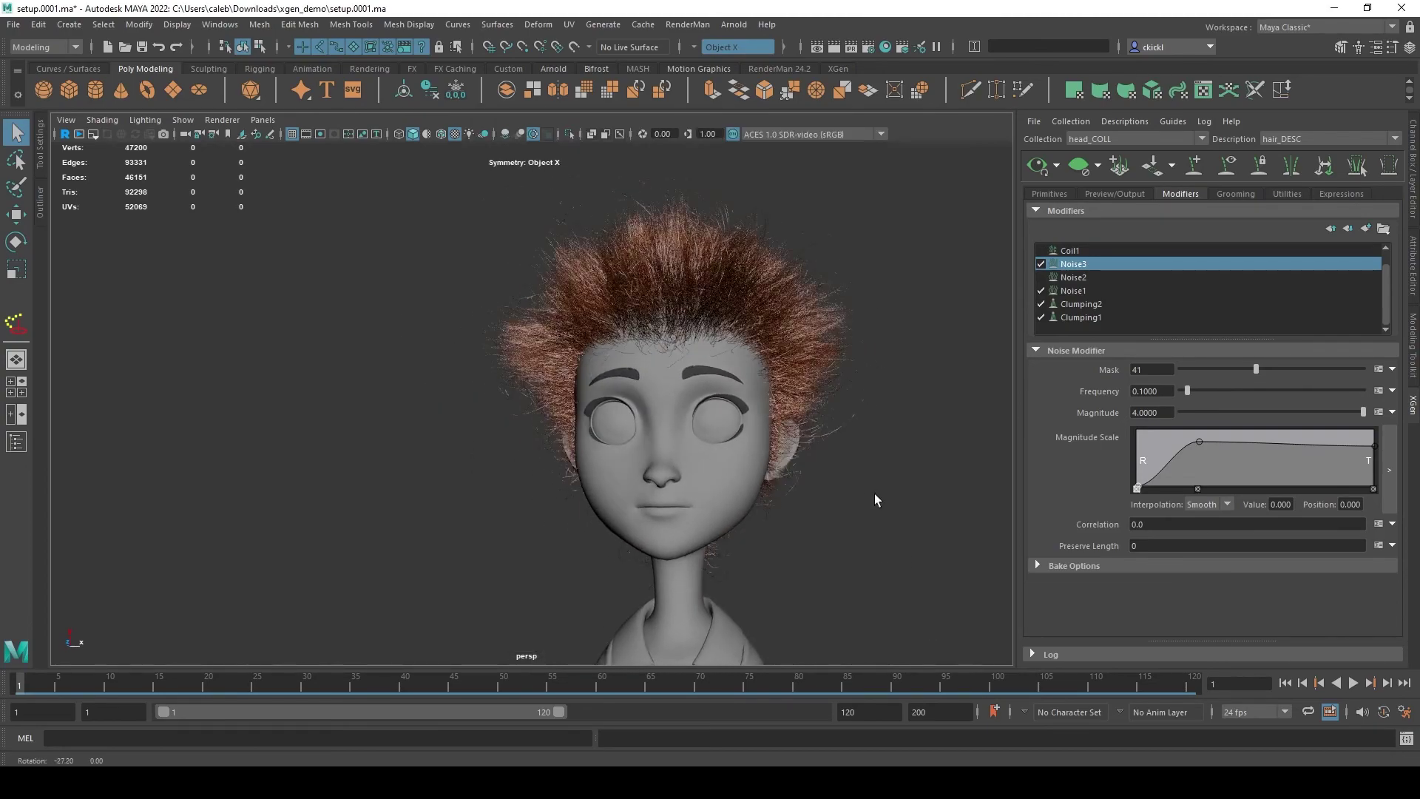
mouse_move(850, 602)
left_mouse_down("alt")
mouse_move(899, 580)
mouse_move(872, 602)
left_mouse_up("alt")
right_click_drag(872, 602, 825, 596, "alt")
left_click_drag(825, 596, 849, 567, "alt")
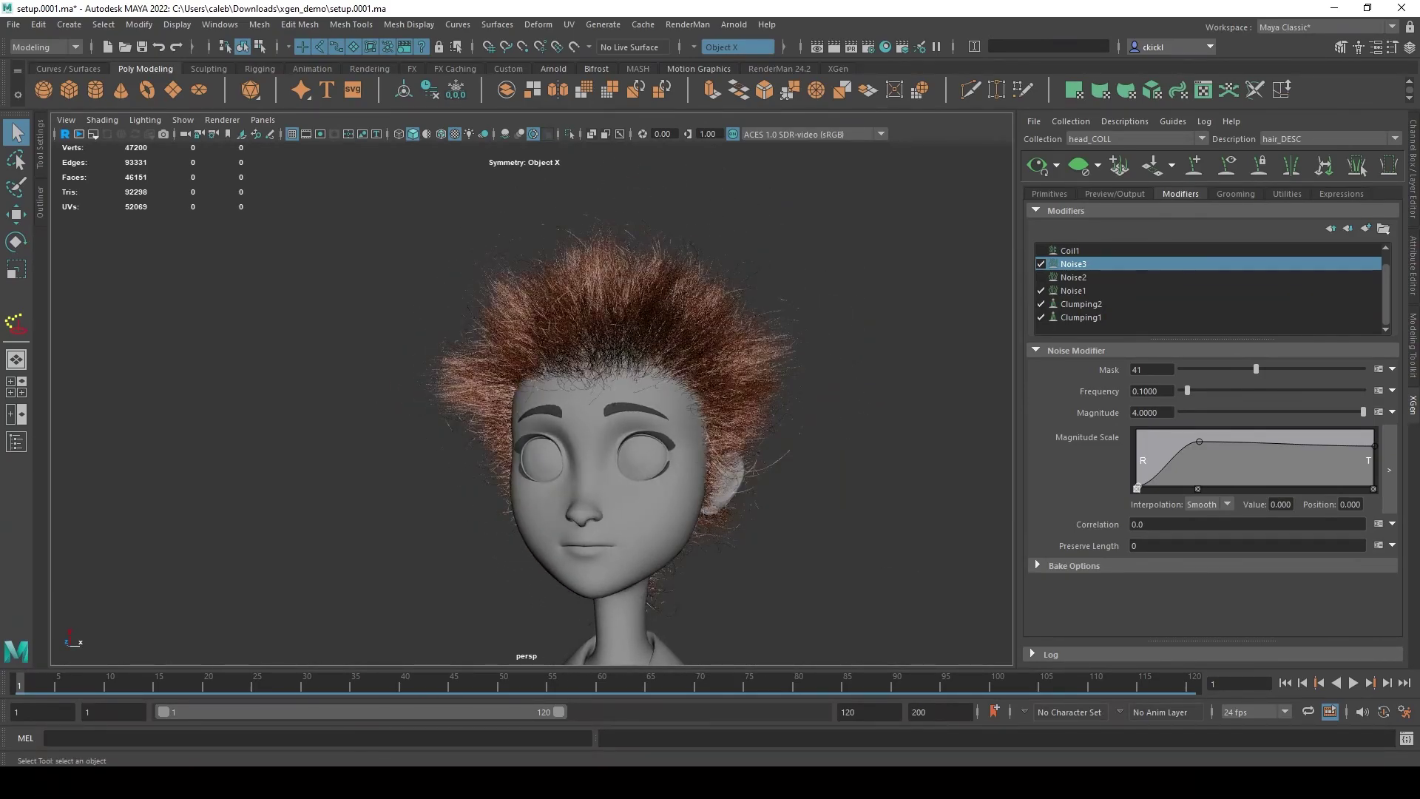